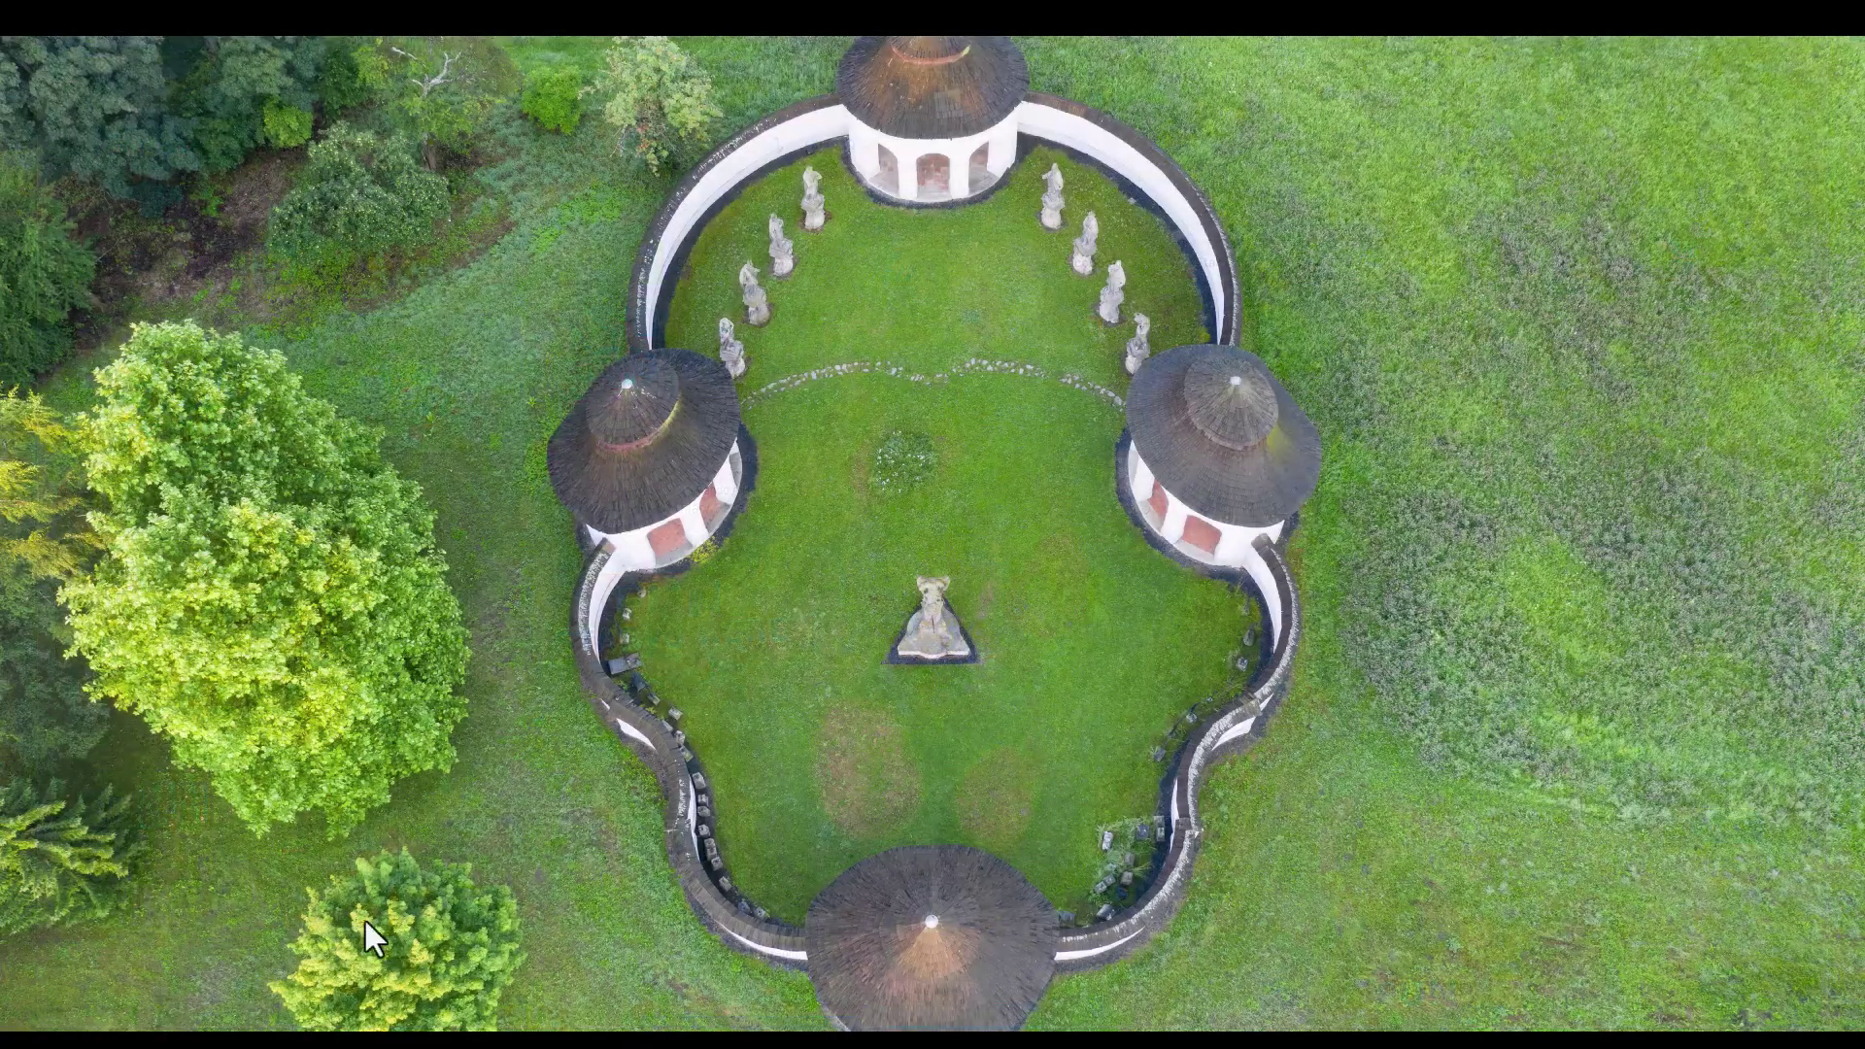
{"action": "left_click", "coordinate": [404, 1027]}
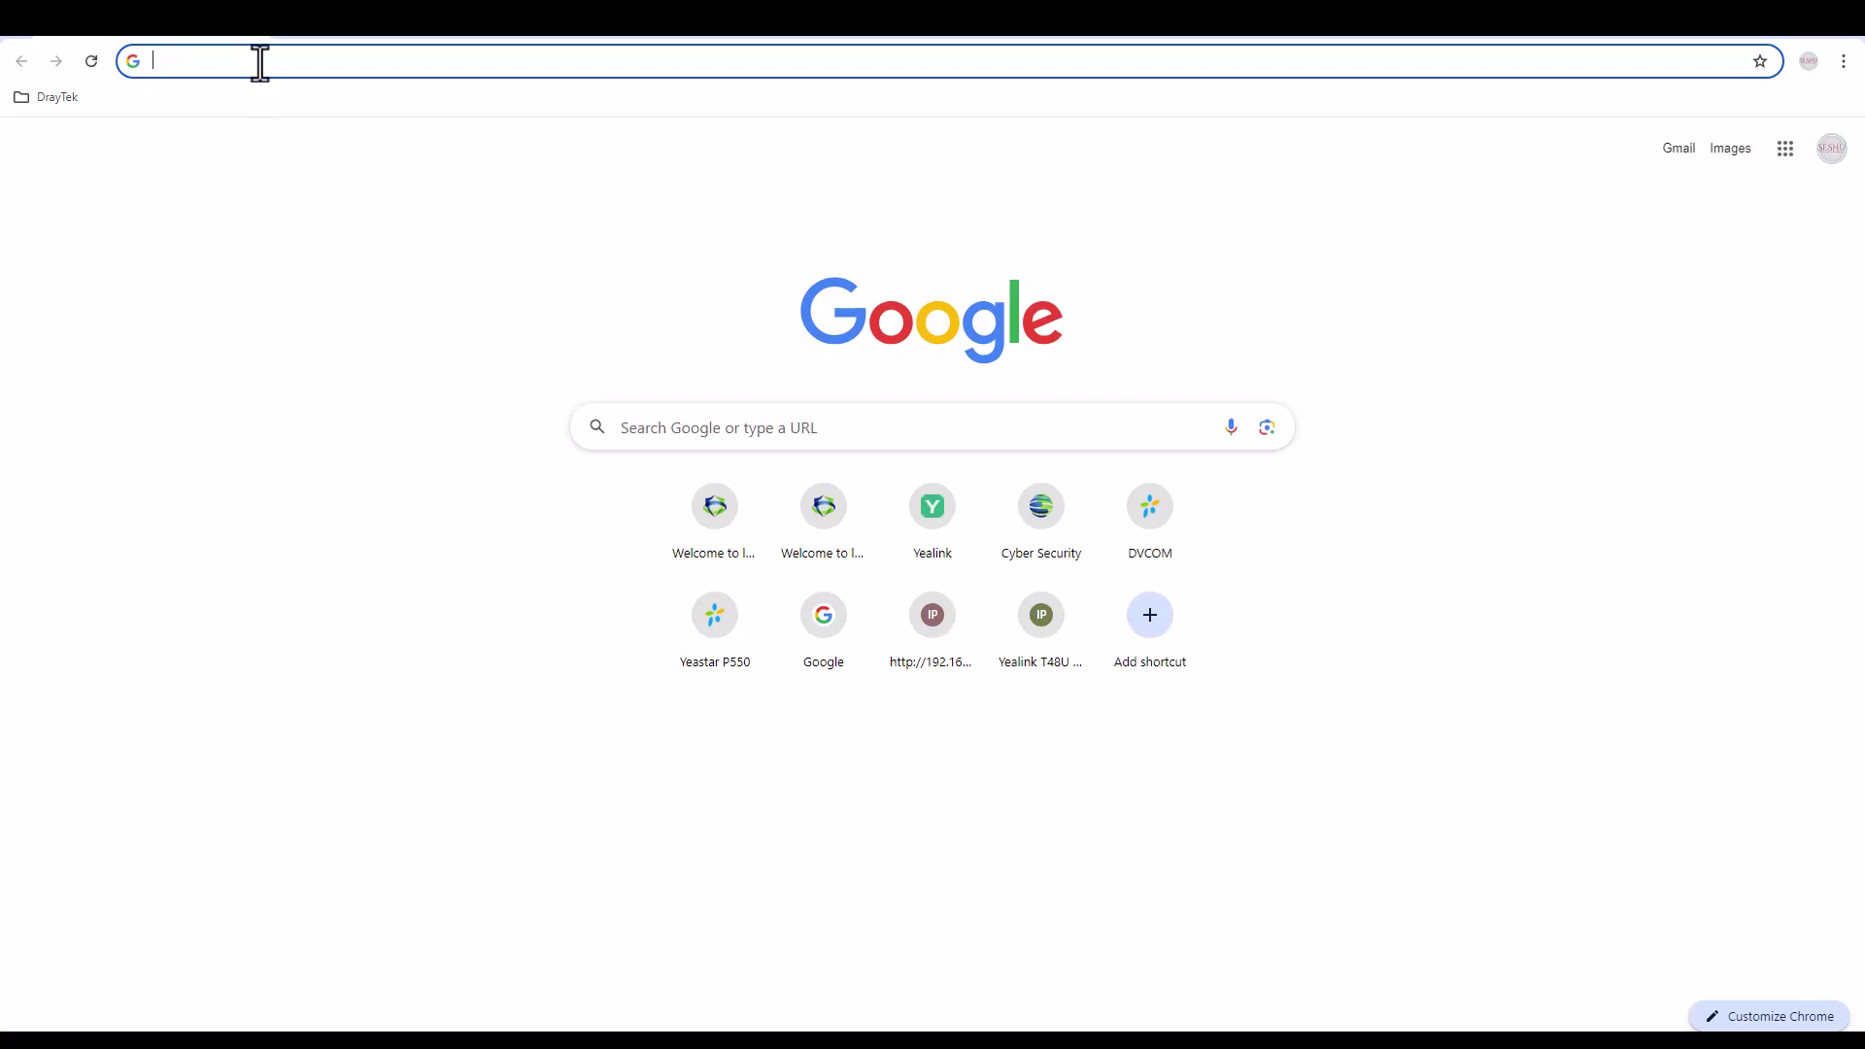
{"action": "type", "text": "https"}
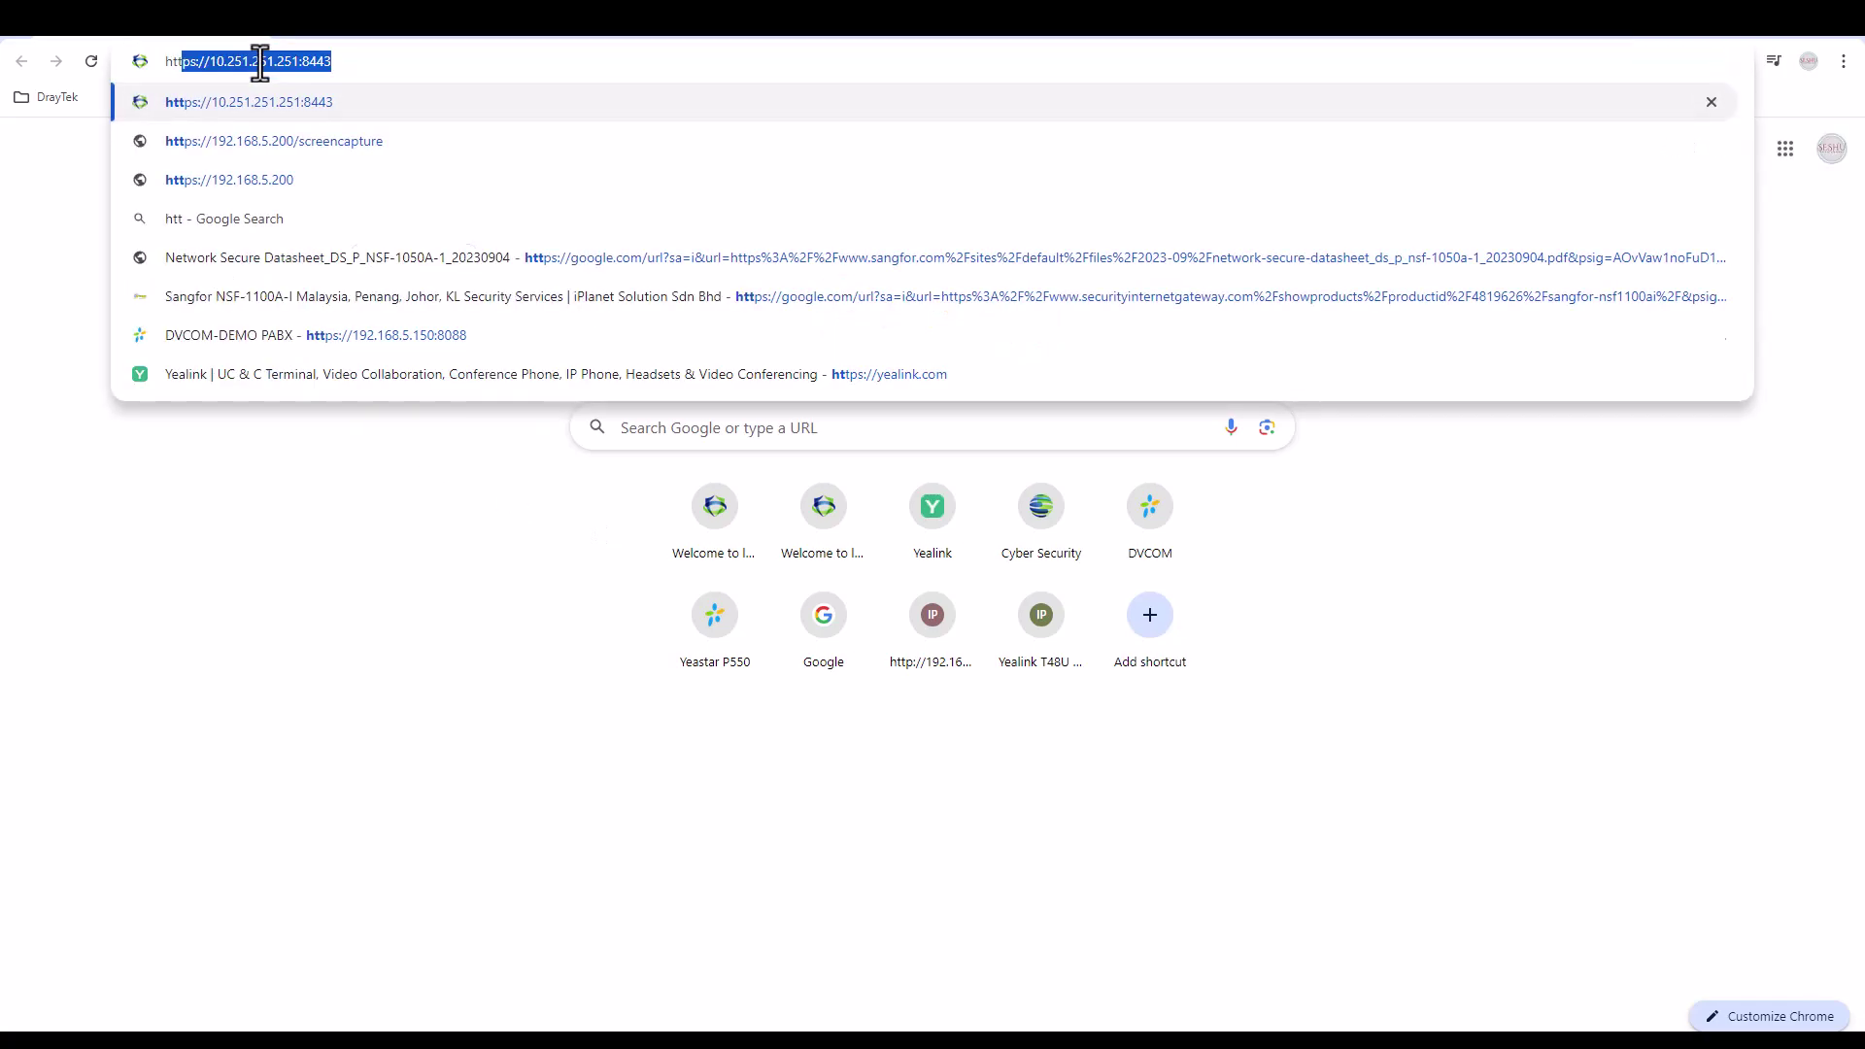
{"action": "type", "text": "://"}
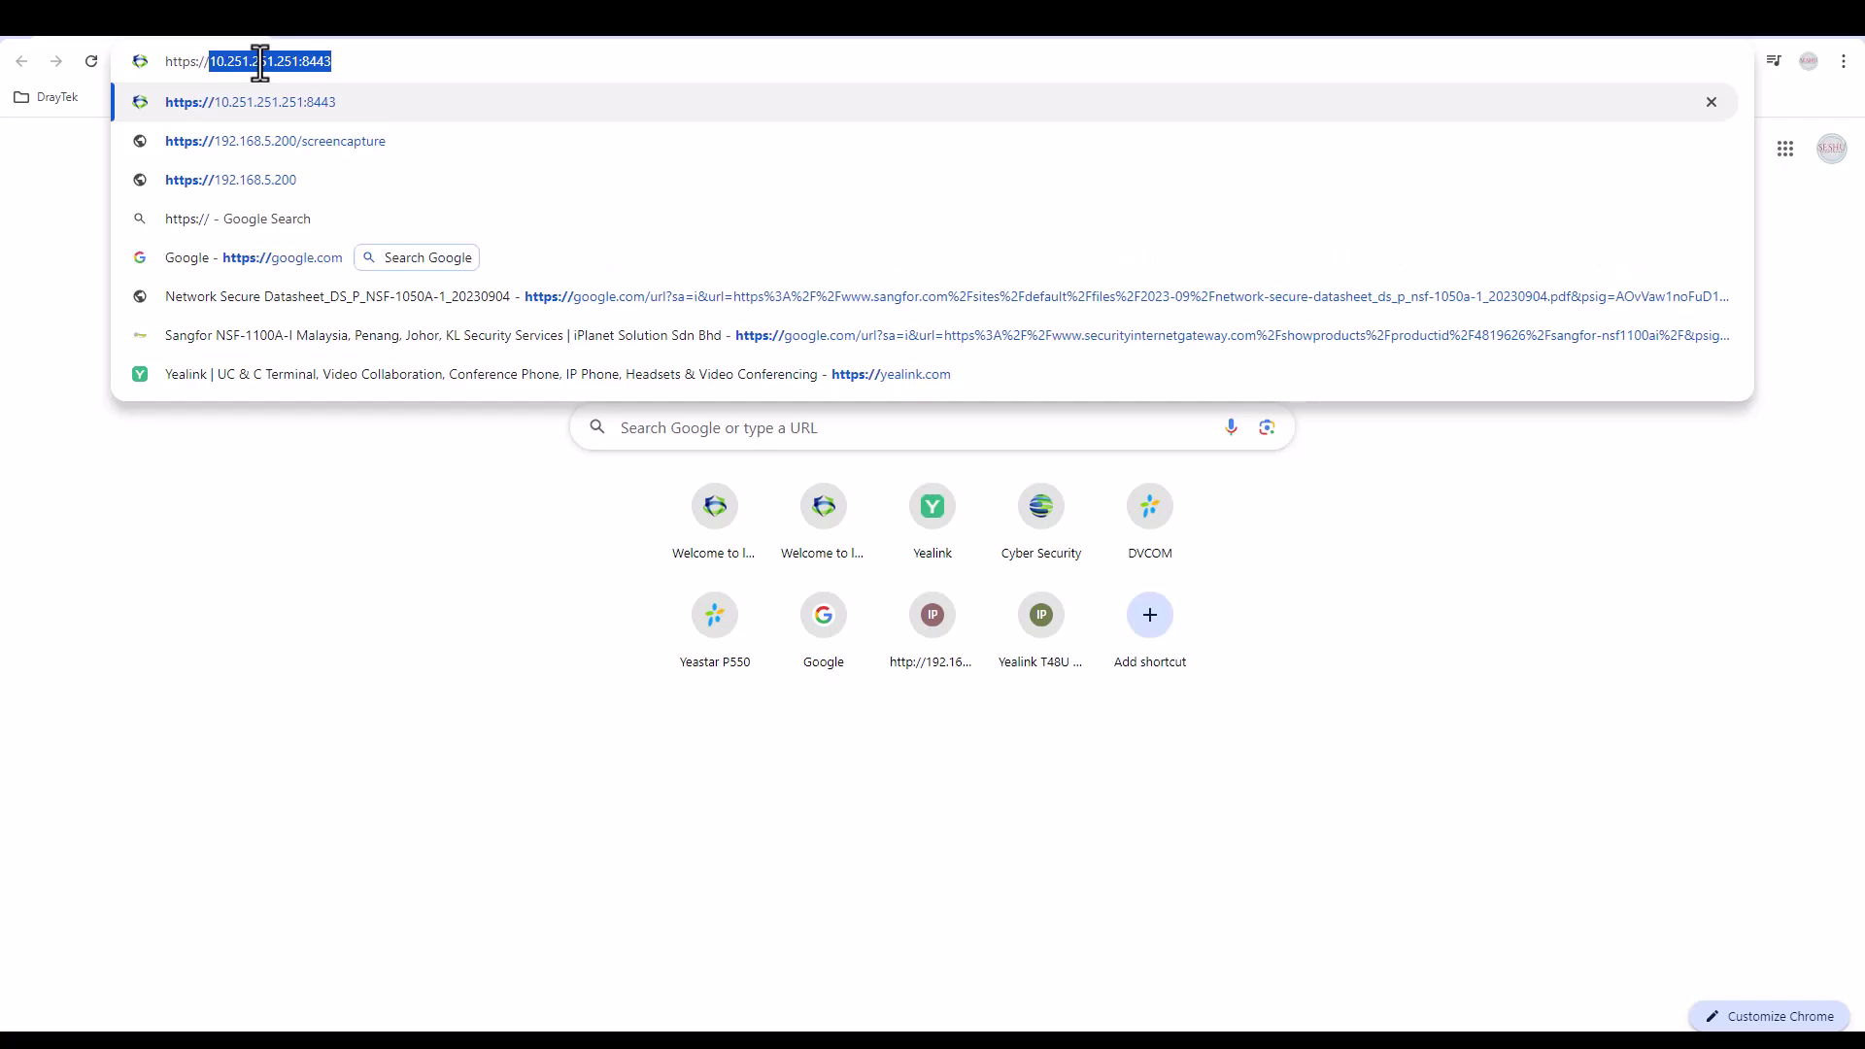
{"action": "key", "text": "Right"}
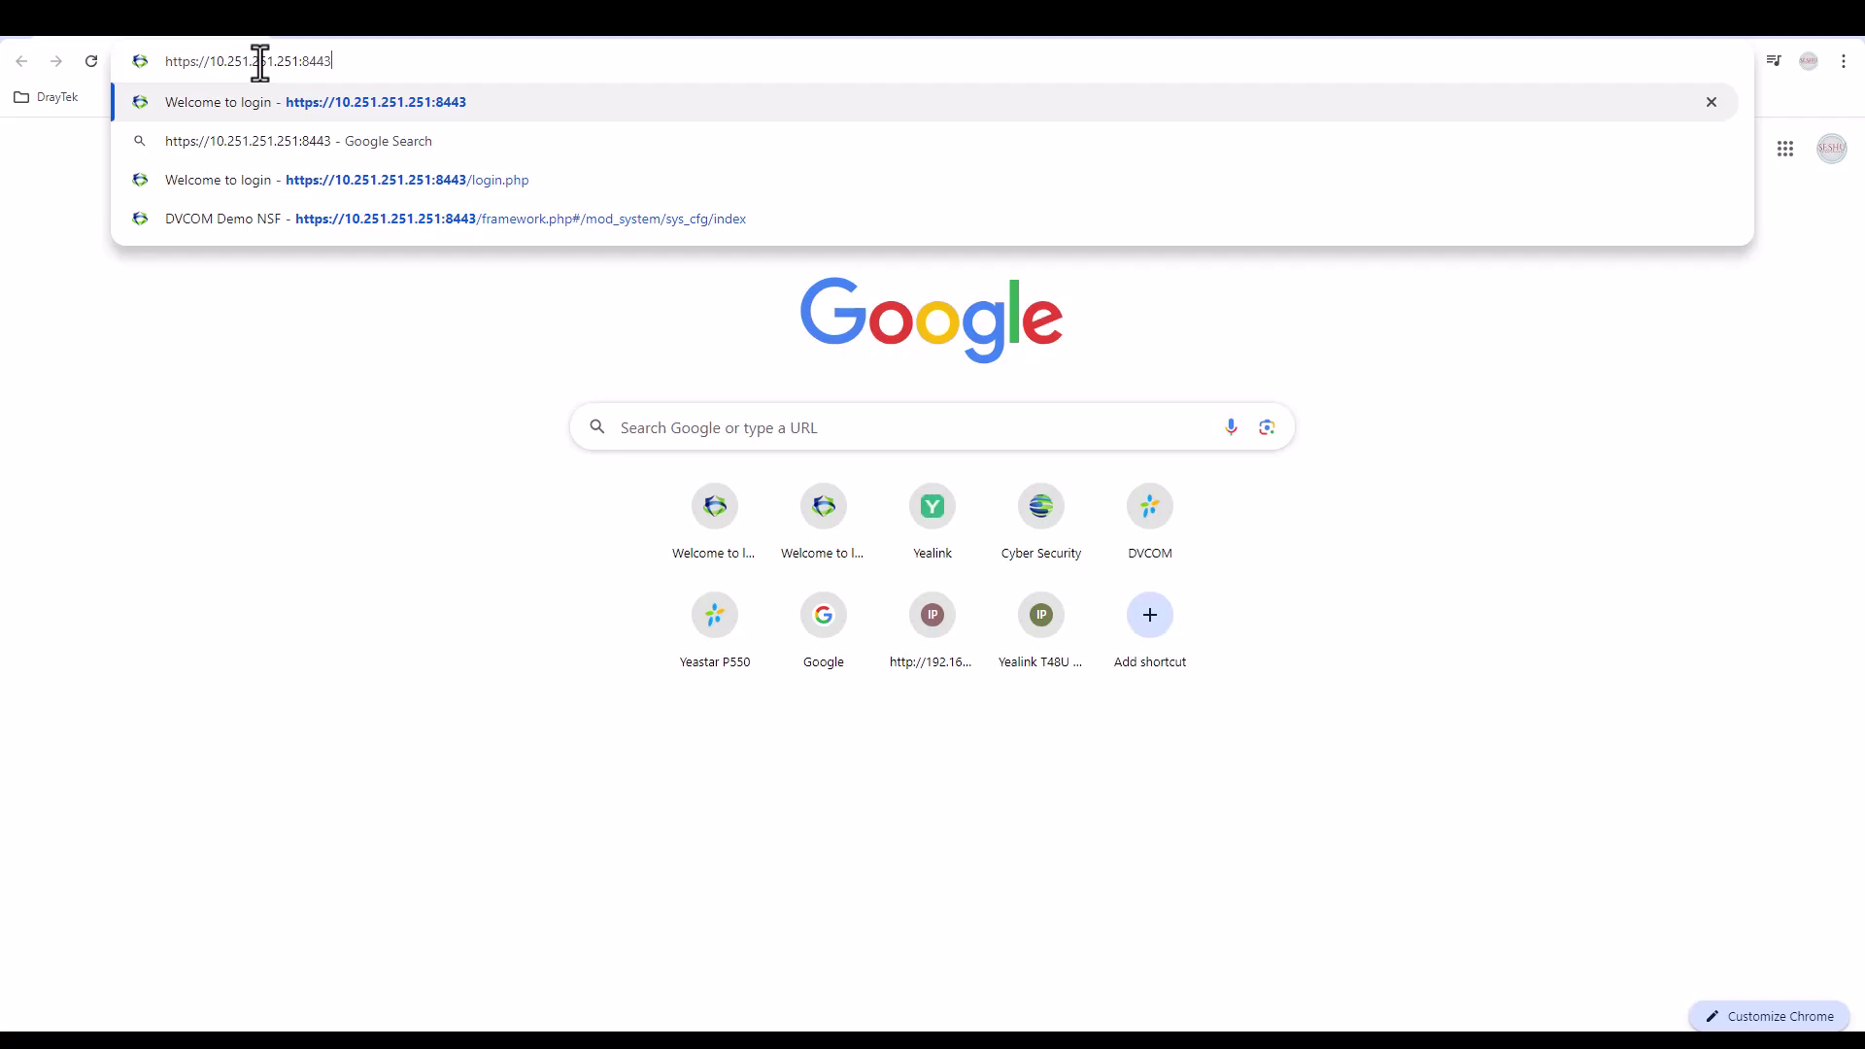
{"action": "key", "text": "Return"}
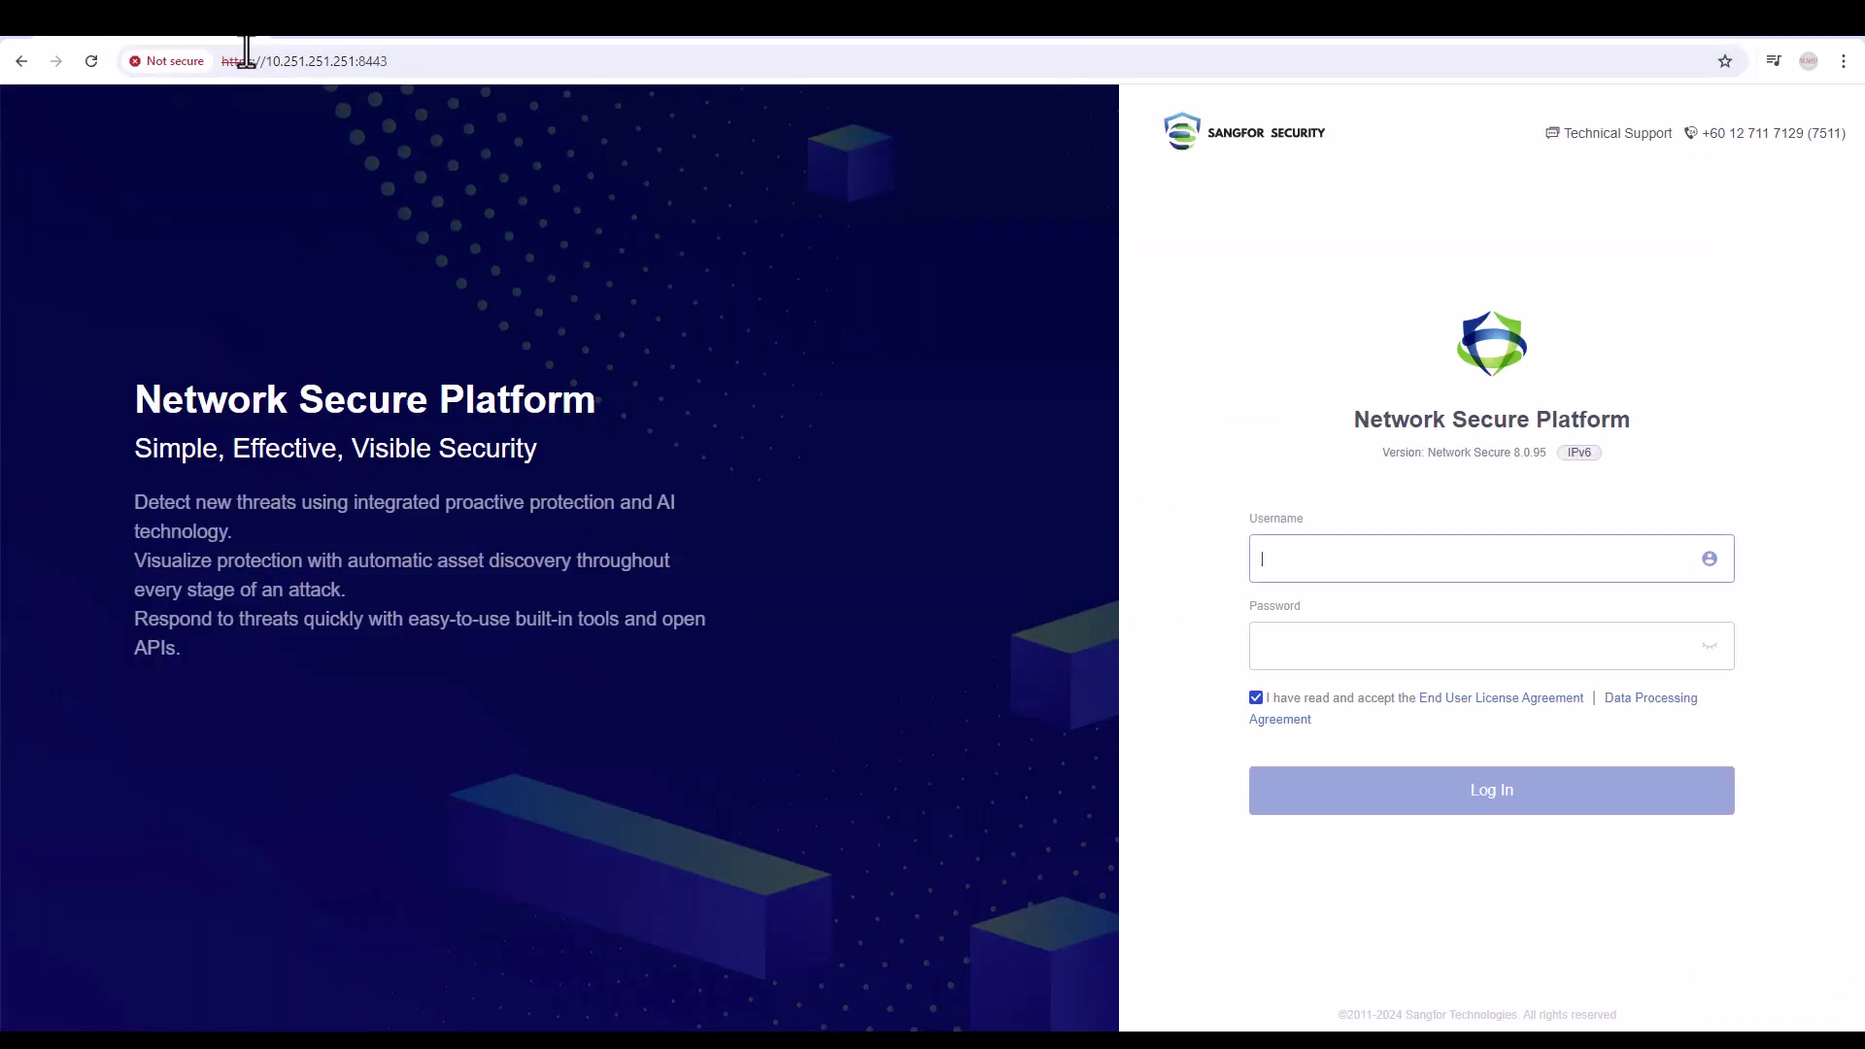
- Sign in with the admin username and the account password
{"action": "type", "text": "admin"}
{"action": "key", "text": "Tab"}
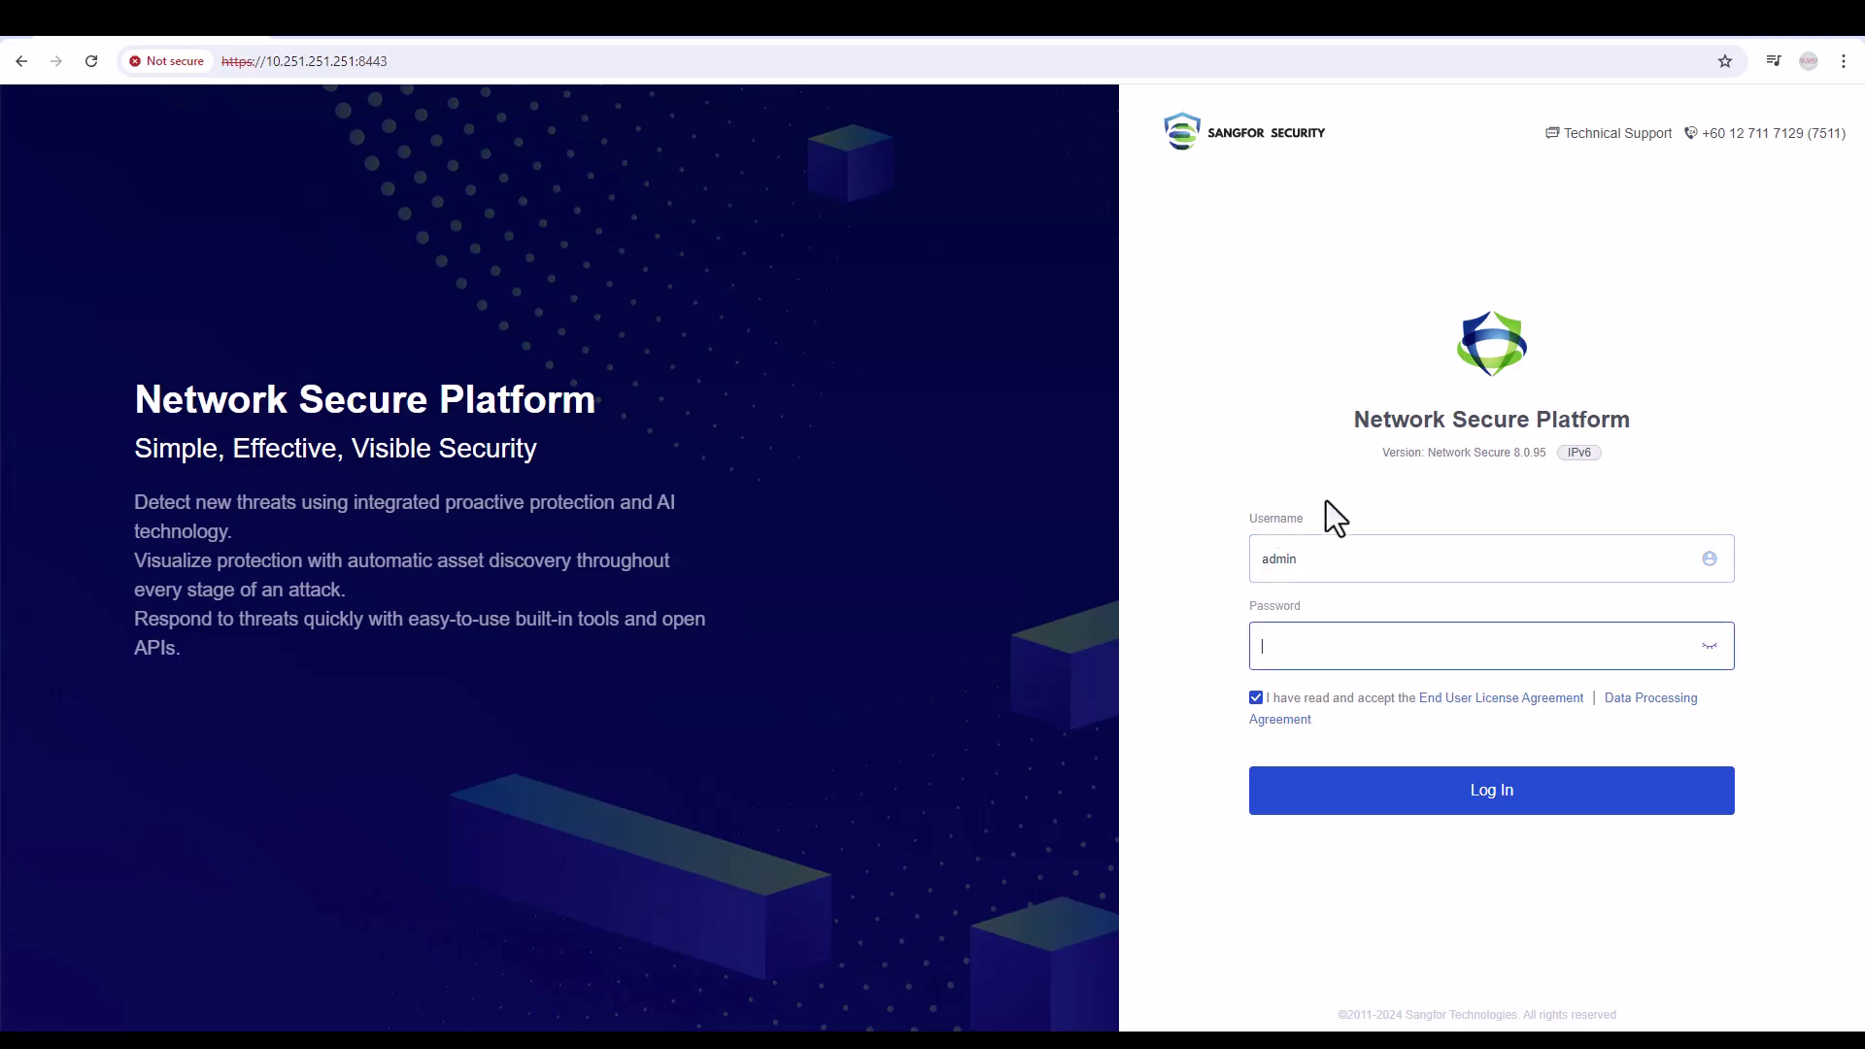
{"action": "type", "text": "•••••••••••"}
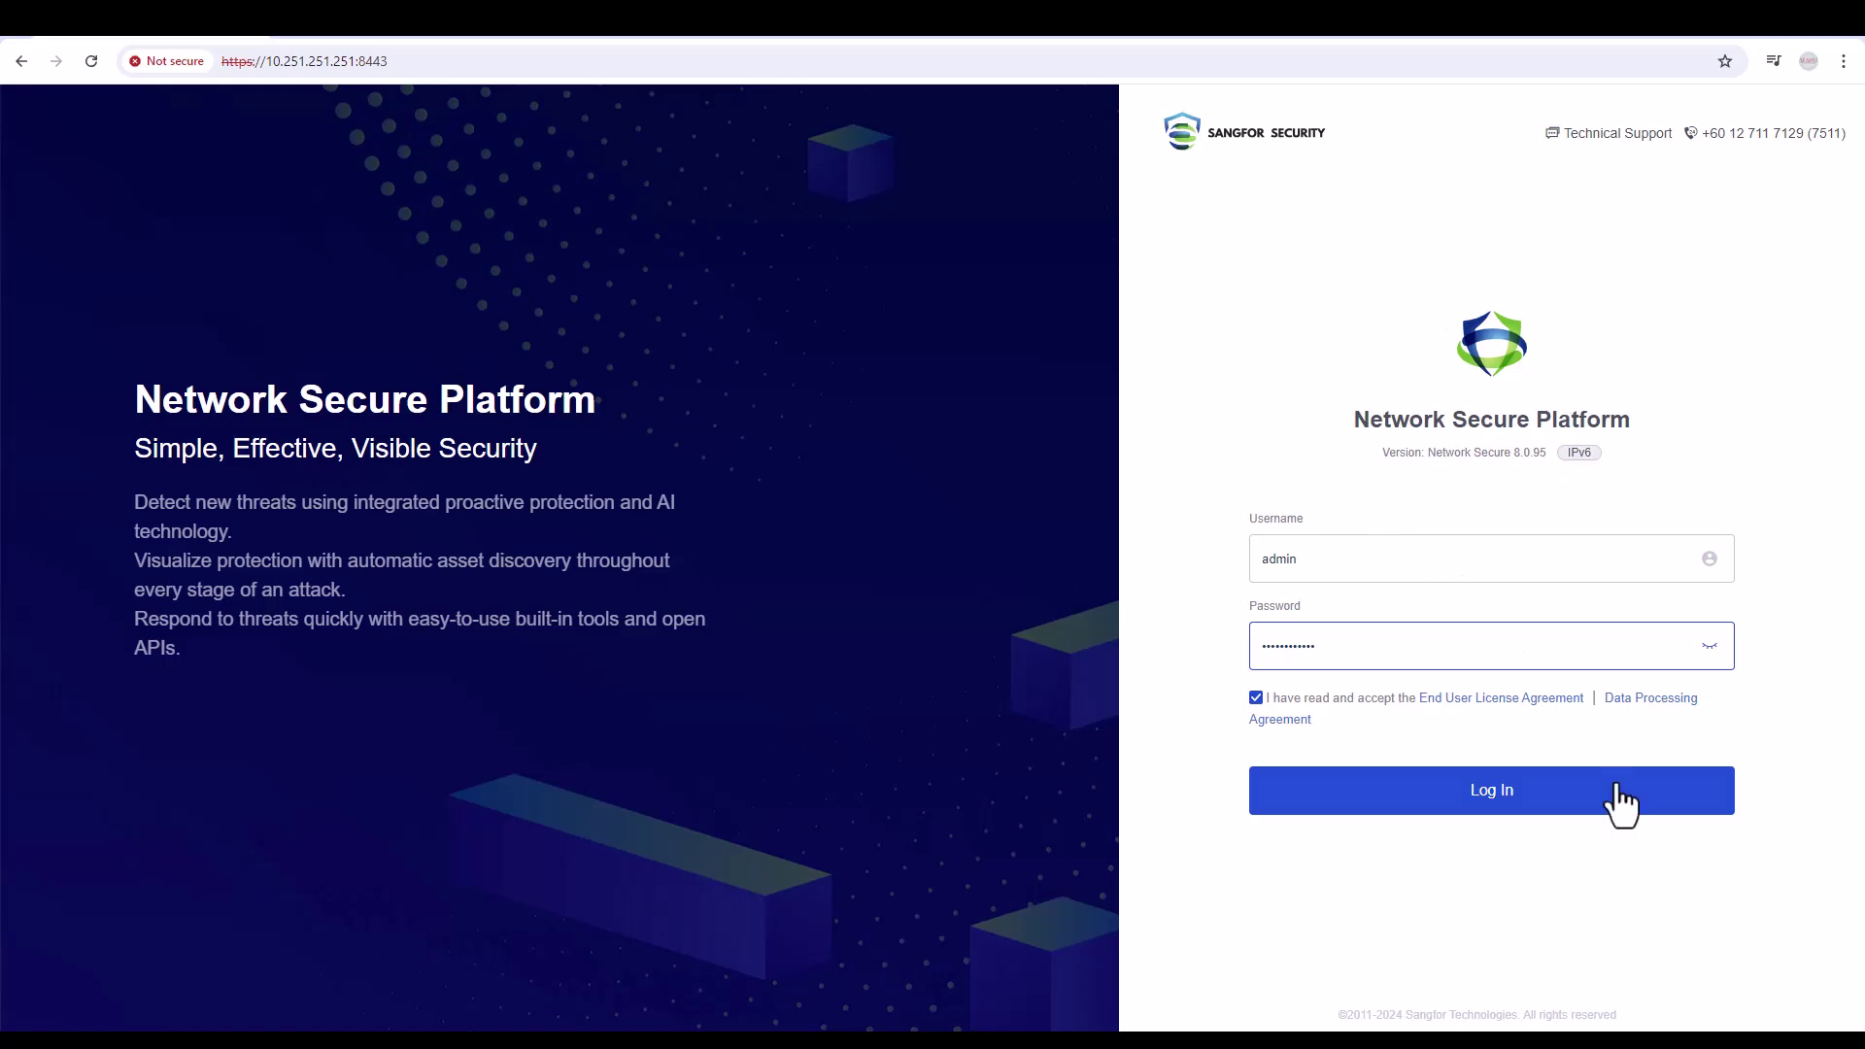
{"action": "left_click", "coordinate": [1540, 802]}
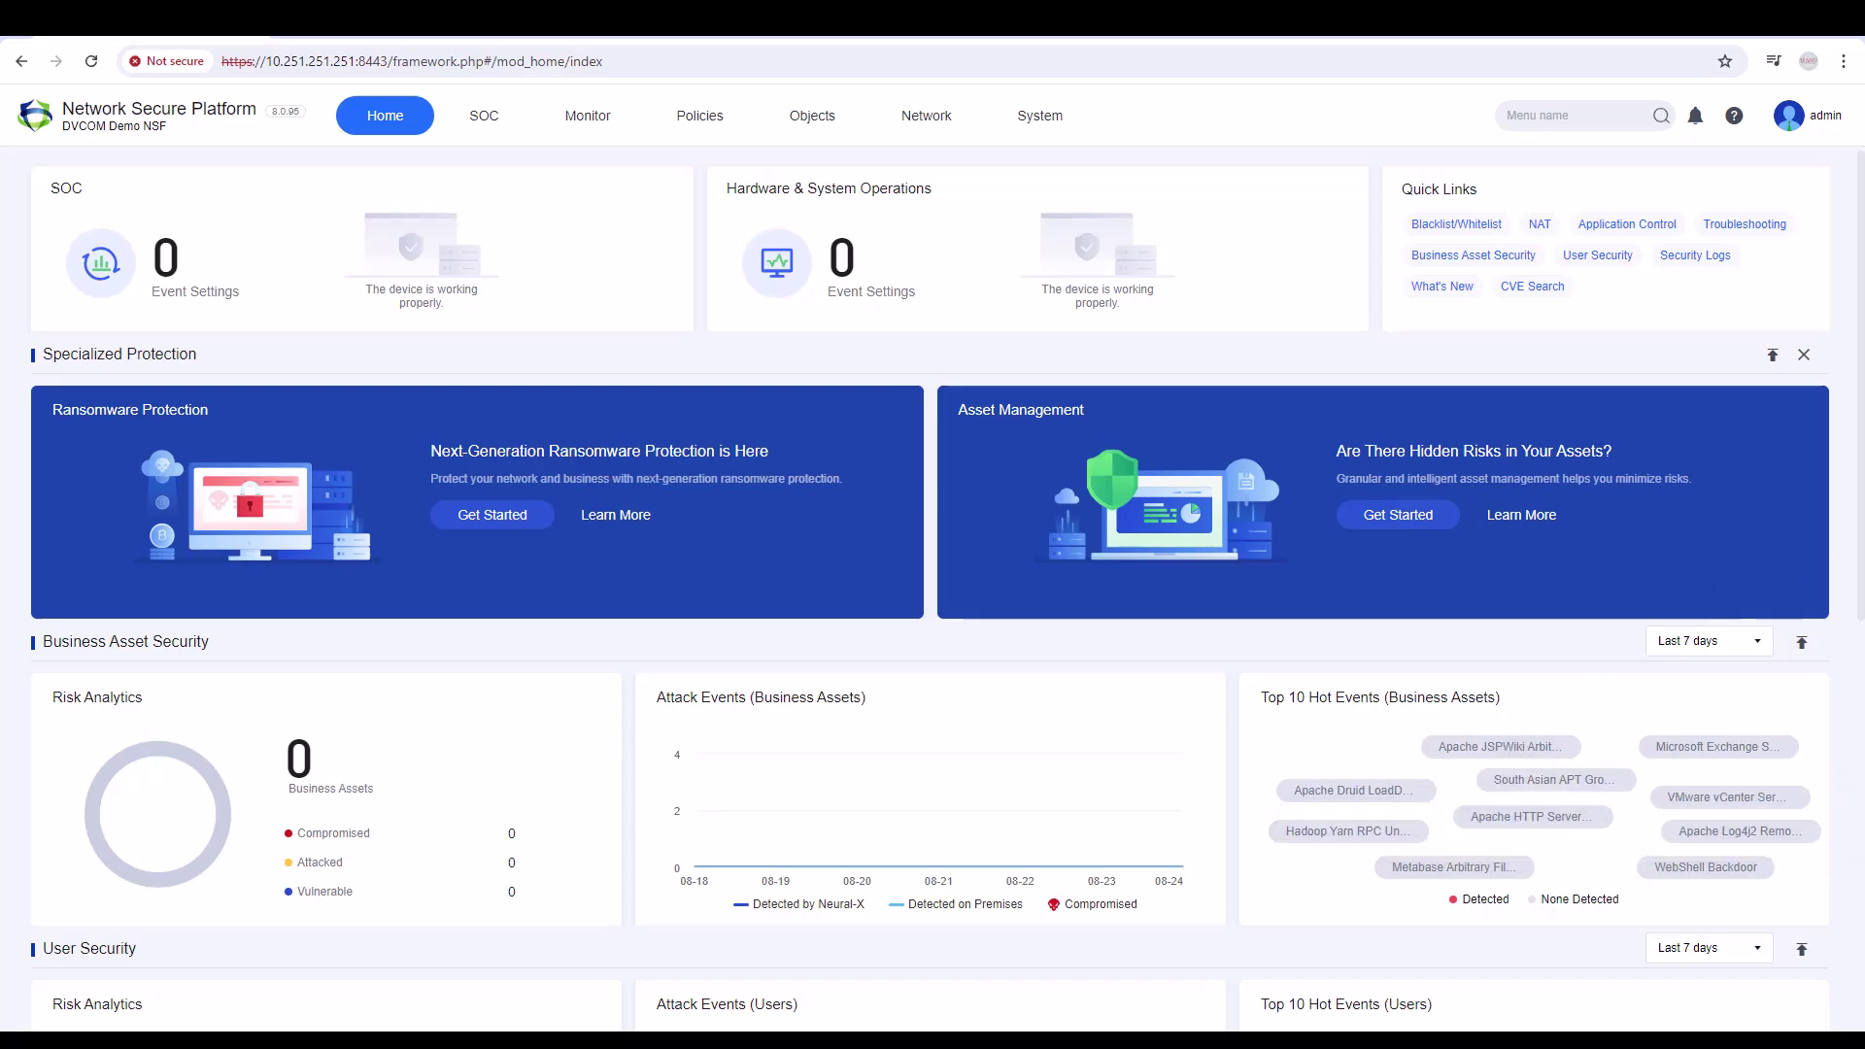
- Go to Network > Physical Interfaces to list eth0 through eth10
{"action": "left_click", "coordinate": [922, 118]}
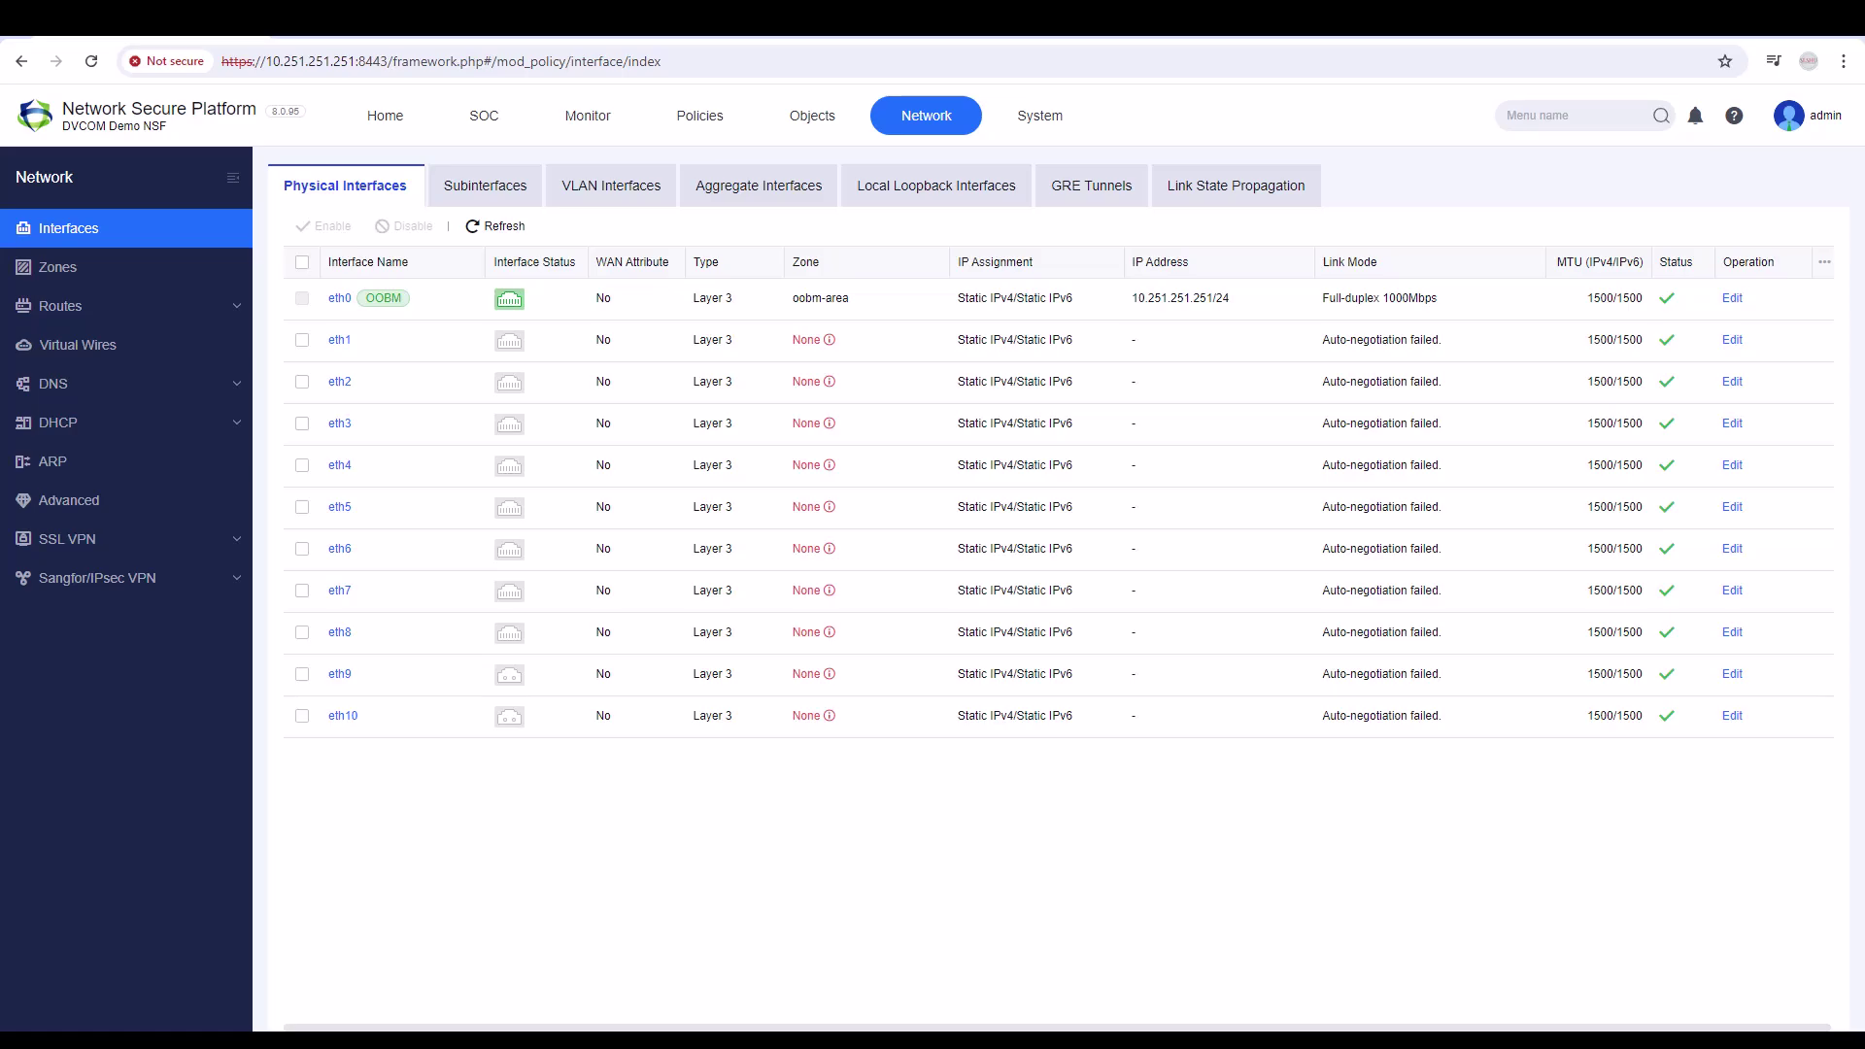
{"action": "left_click_drag", "start_coordinate": [110, 226], "coordinate": [145, 212]}
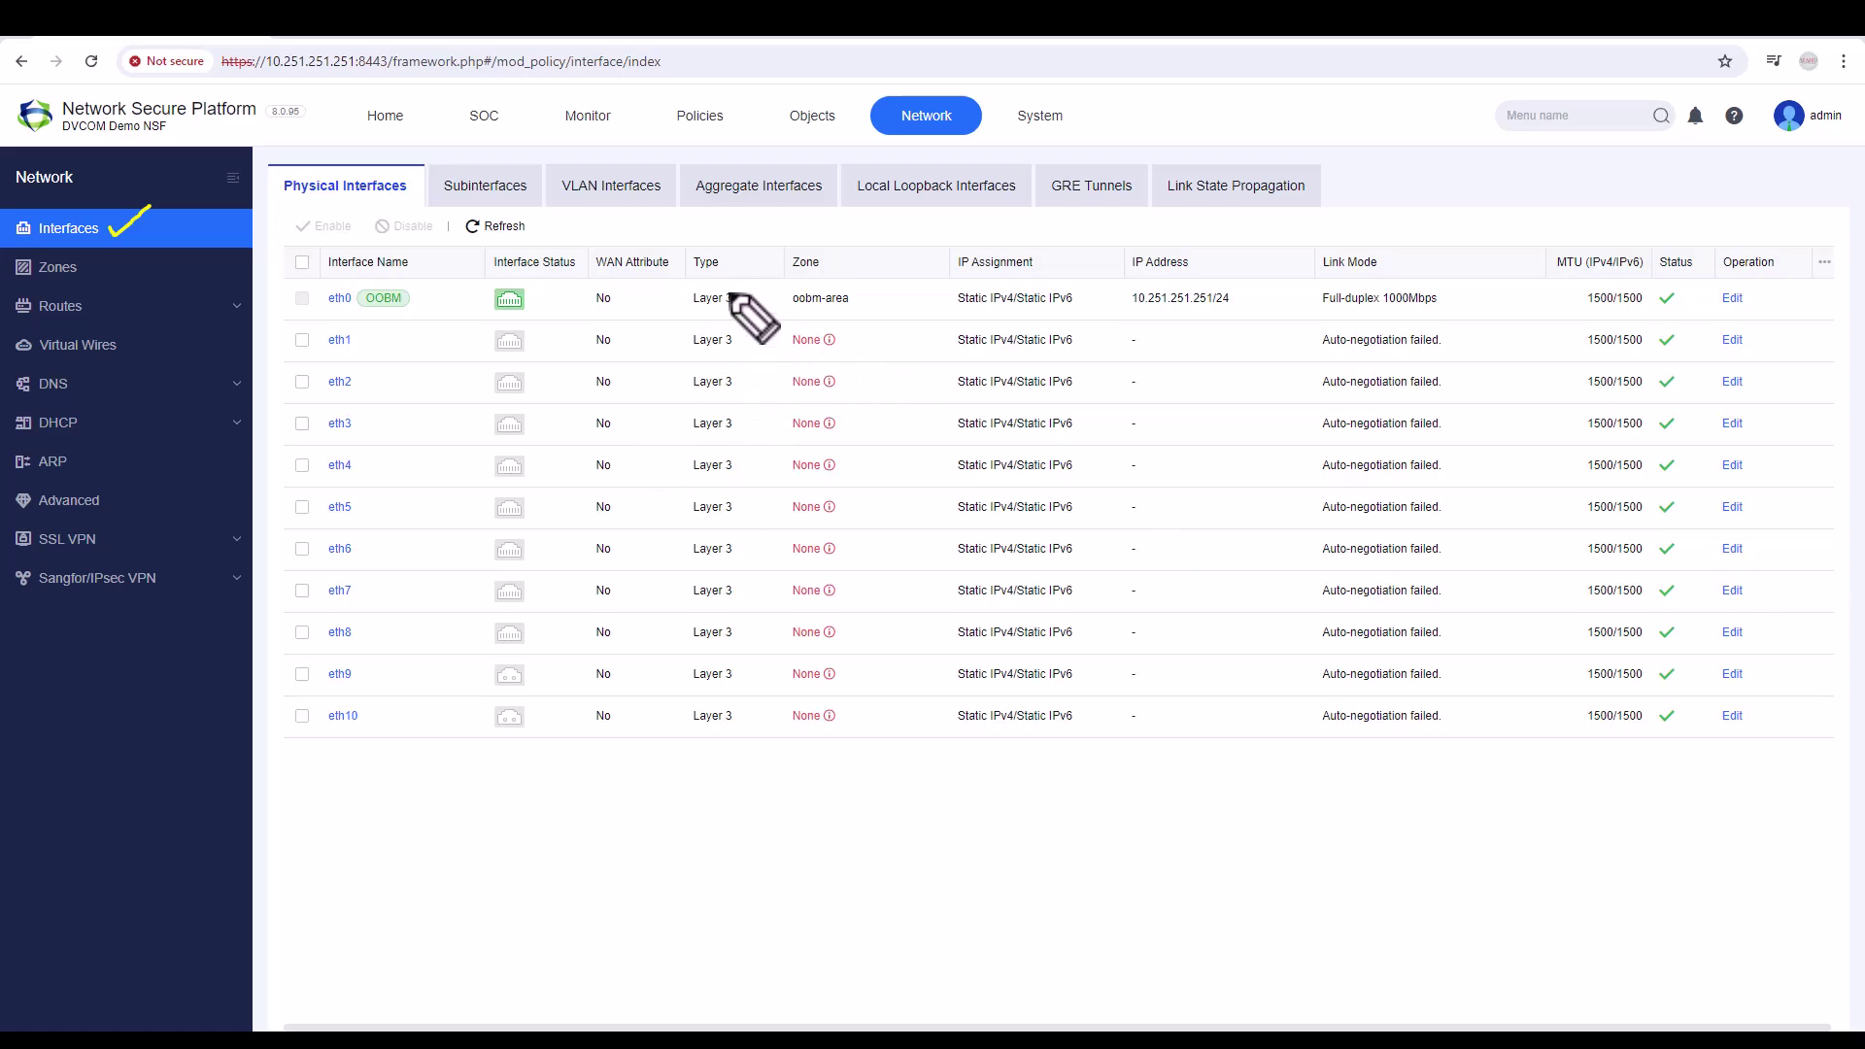
{"action": "mouse_move", "coordinate": [733, 288]}
{"action": "left_mouse_down"}
{"action": "mouse_move", "coordinate": [704, 283]}
{"action": "mouse_move", "coordinate": [672, 321]}
{"action": "mouse_move", "coordinate": [641, 581]}
{"action": "mouse_move", "coordinate": [652, 756]}
{"action": "mouse_move", "coordinate": [724, 756]}
{"action": "mouse_move", "coordinate": [767, 657]}
{"action": "mouse_move", "coordinate": [774, 407]}
{"action": "mouse_move", "coordinate": [759, 282]}
{"action": "mouse_move", "coordinate": [738, 280]}
{"action": "left_mouse_up"}
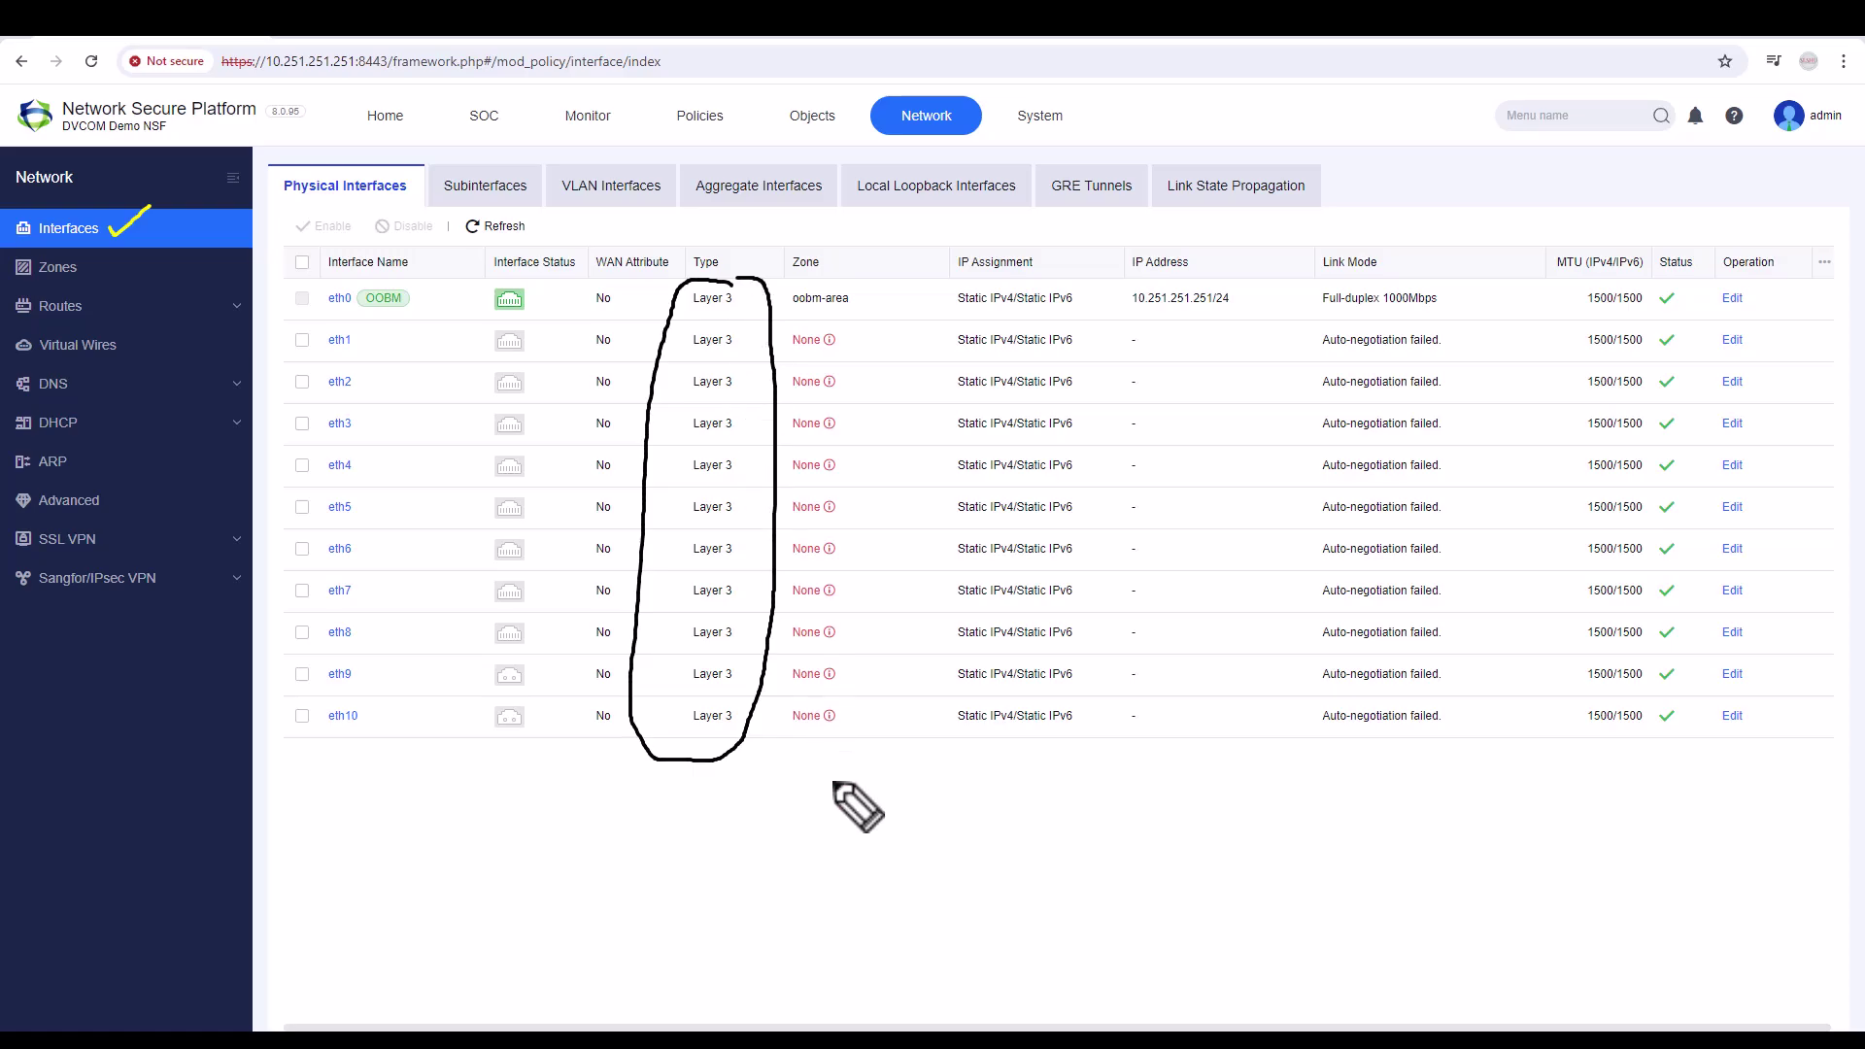
{"action": "mouse_move", "coordinate": [319, 310]}
{"action": "left_mouse_down"}
{"action": "mouse_move", "coordinate": [420, 309]}
{"action": "mouse_move", "coordinate": [403, 274]}
{"action": "mouse_move", "coordinate": [330, 276]}
{"action": "mouse_move", "coordinate": [316, 311]}
{"action": "left_mouse_up"}
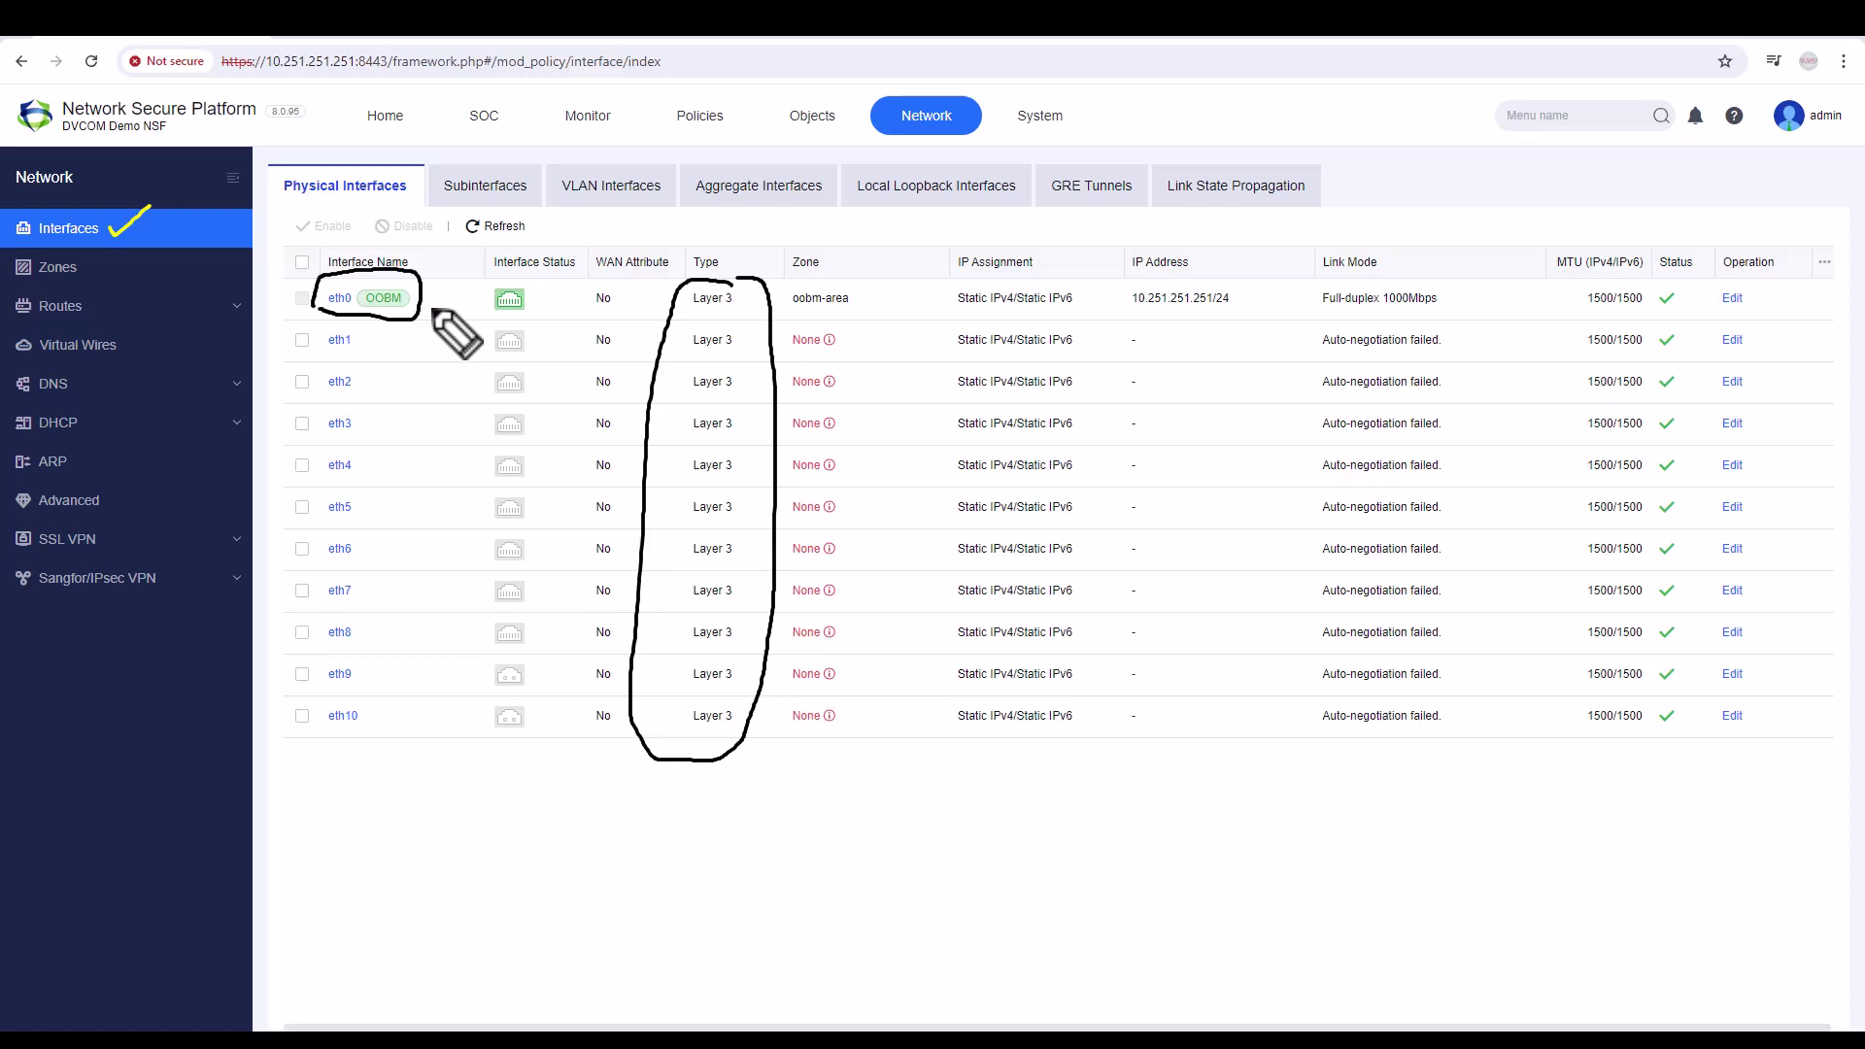
{"action": "left_click_drag", "start_coordinate": [361, 347], "coordinate": [373, 425]}
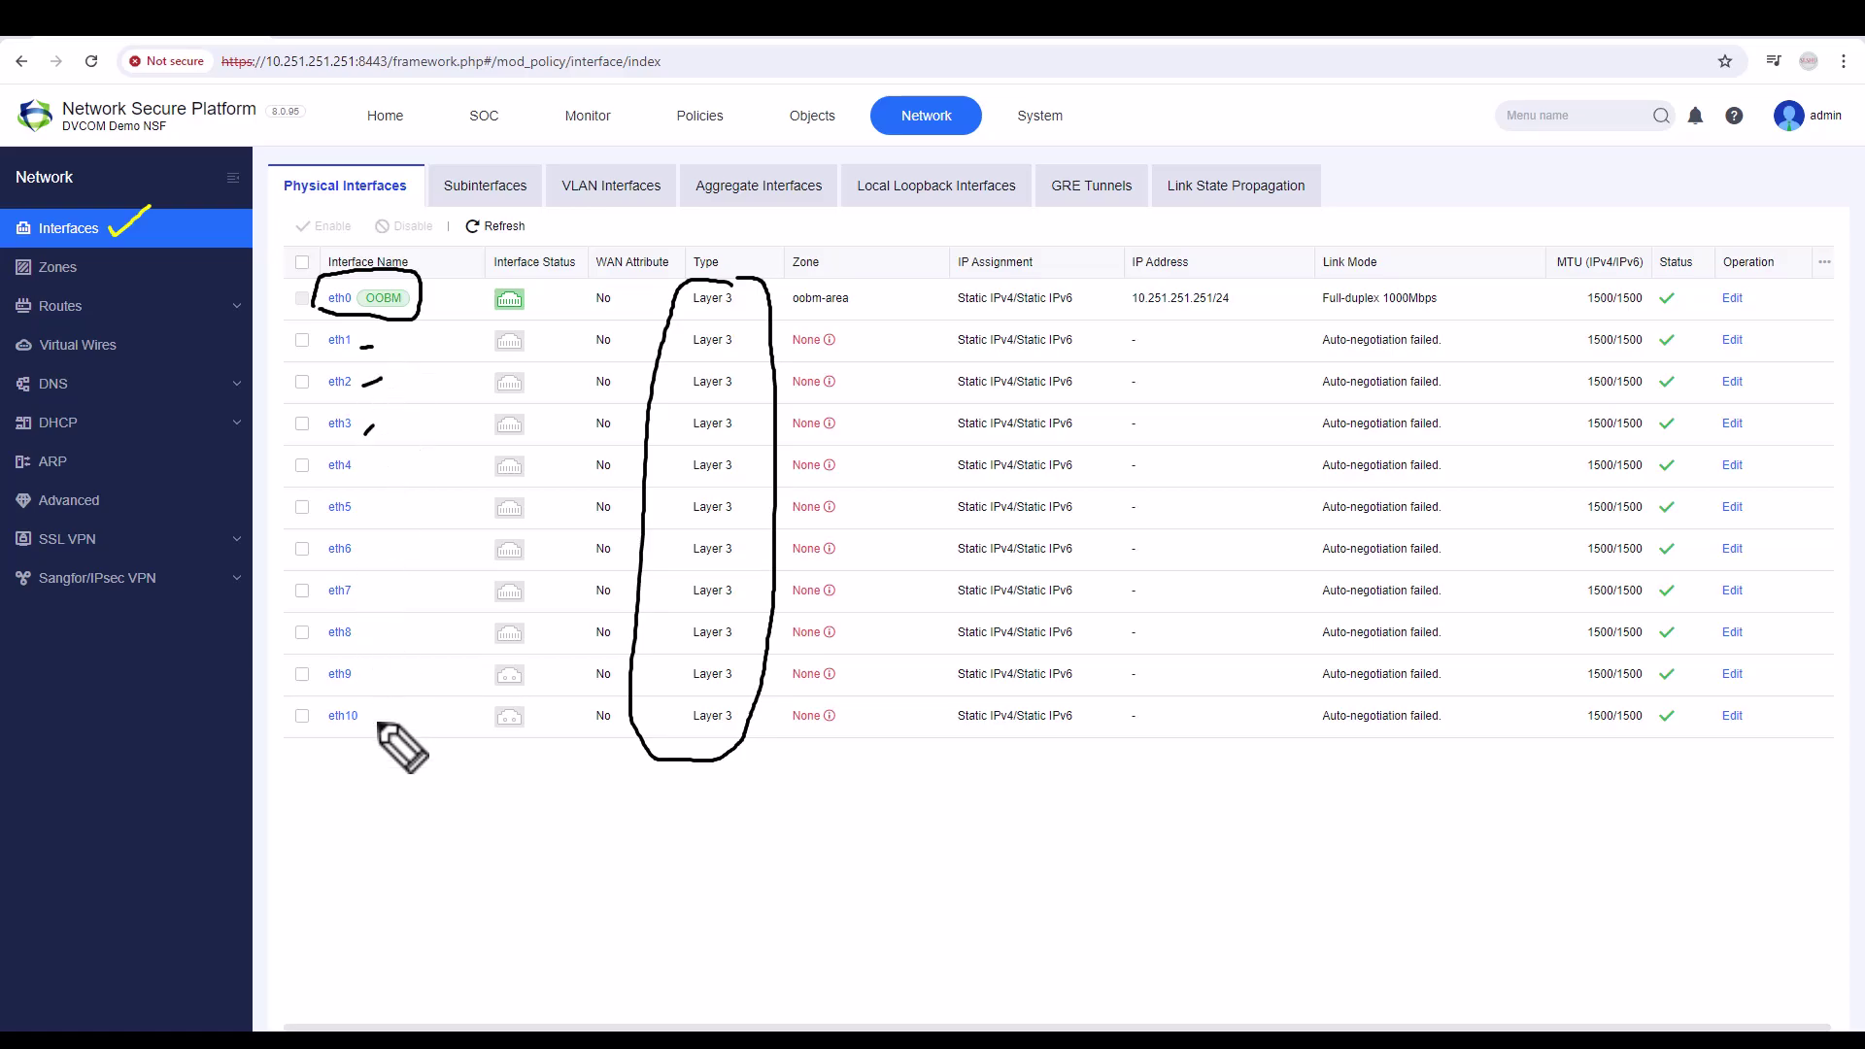
{"action": "left_click_drag", "start_coordinate": [377, 721], "coordinate": [381, 714]}
{"action": "key", "text": "Escape"}
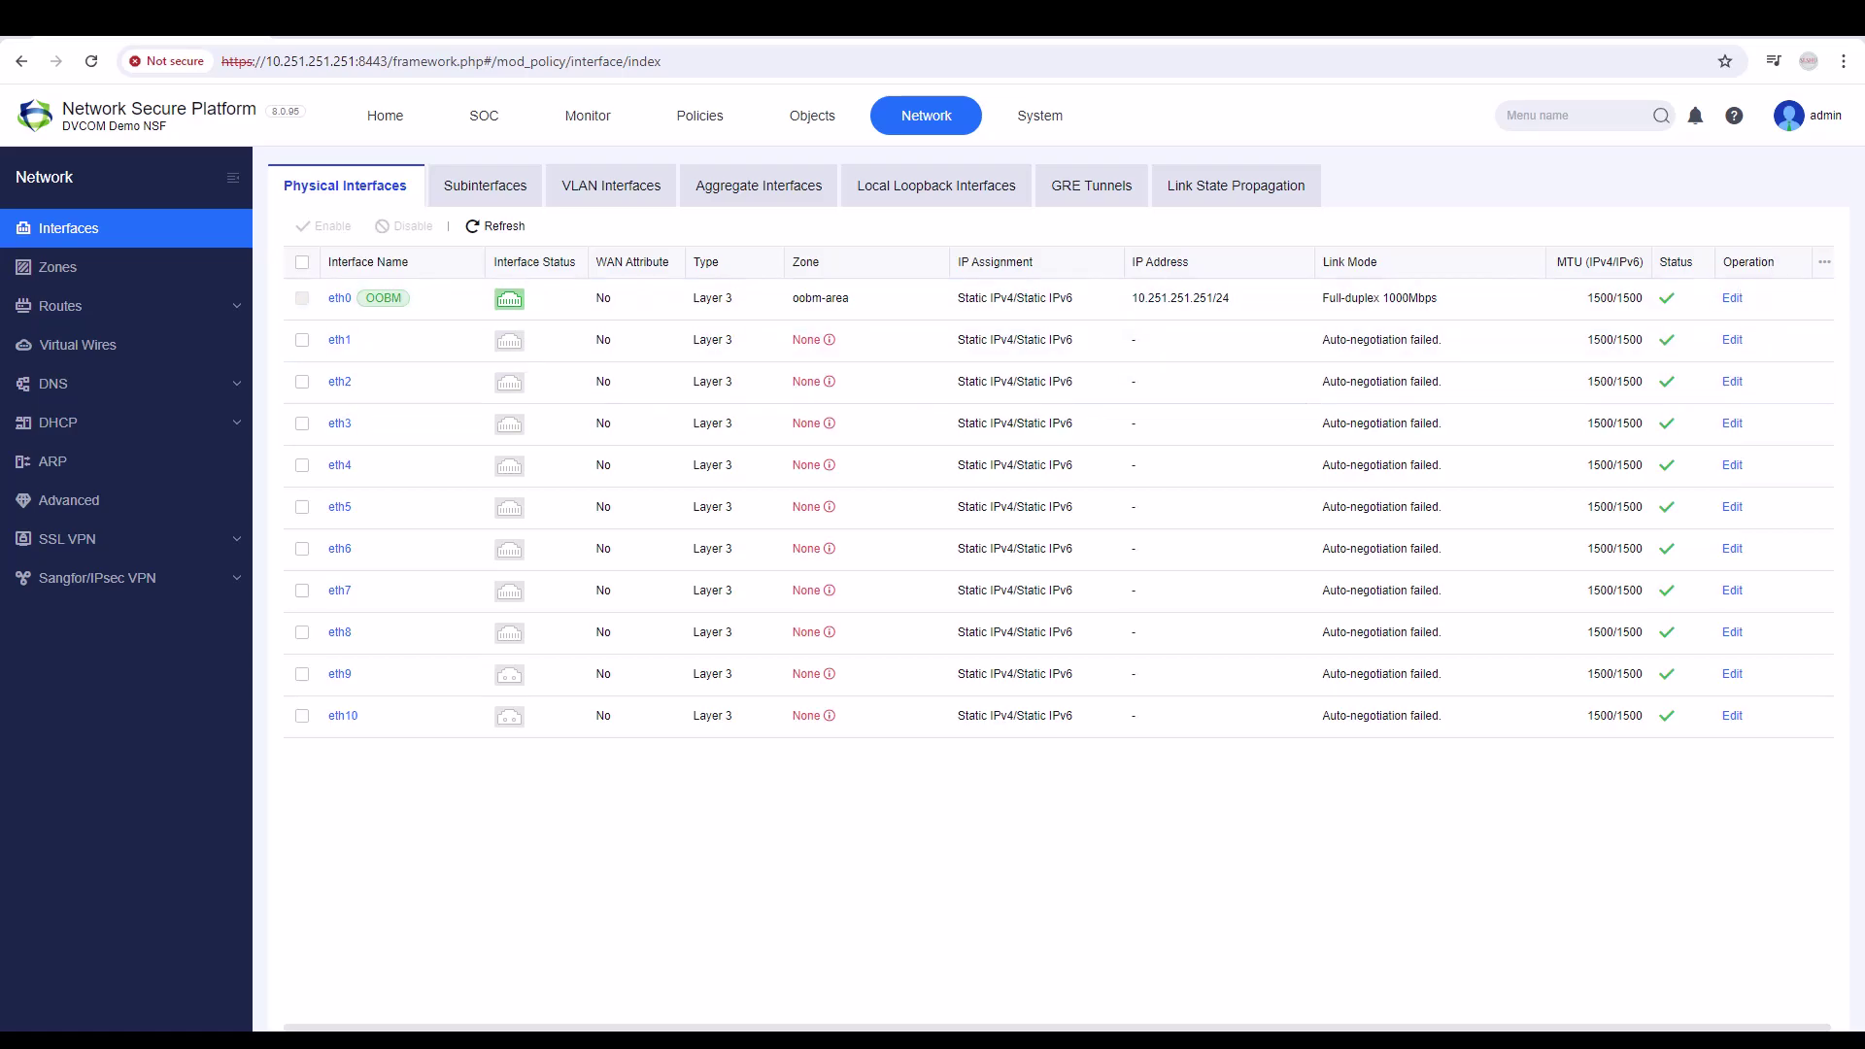
{"action": "mouse_move", "coordinate": [614, 328]}
{"action": "left_mouse_down"}
{"action": "mouse_move", "coordinate": [600, 366]}
{"action": "mouse_move", "coordinate": [620, 357]}
{"action": "mouse_move", "coordinate": [615, 328]}
{"action": "left_mouse_up"}
- Delete every predefined Layer 2, Layer 3 and virtual-wire zone, keeping oobm-area and Local
{"action": "left_click", "coordinate": [112, 281]}
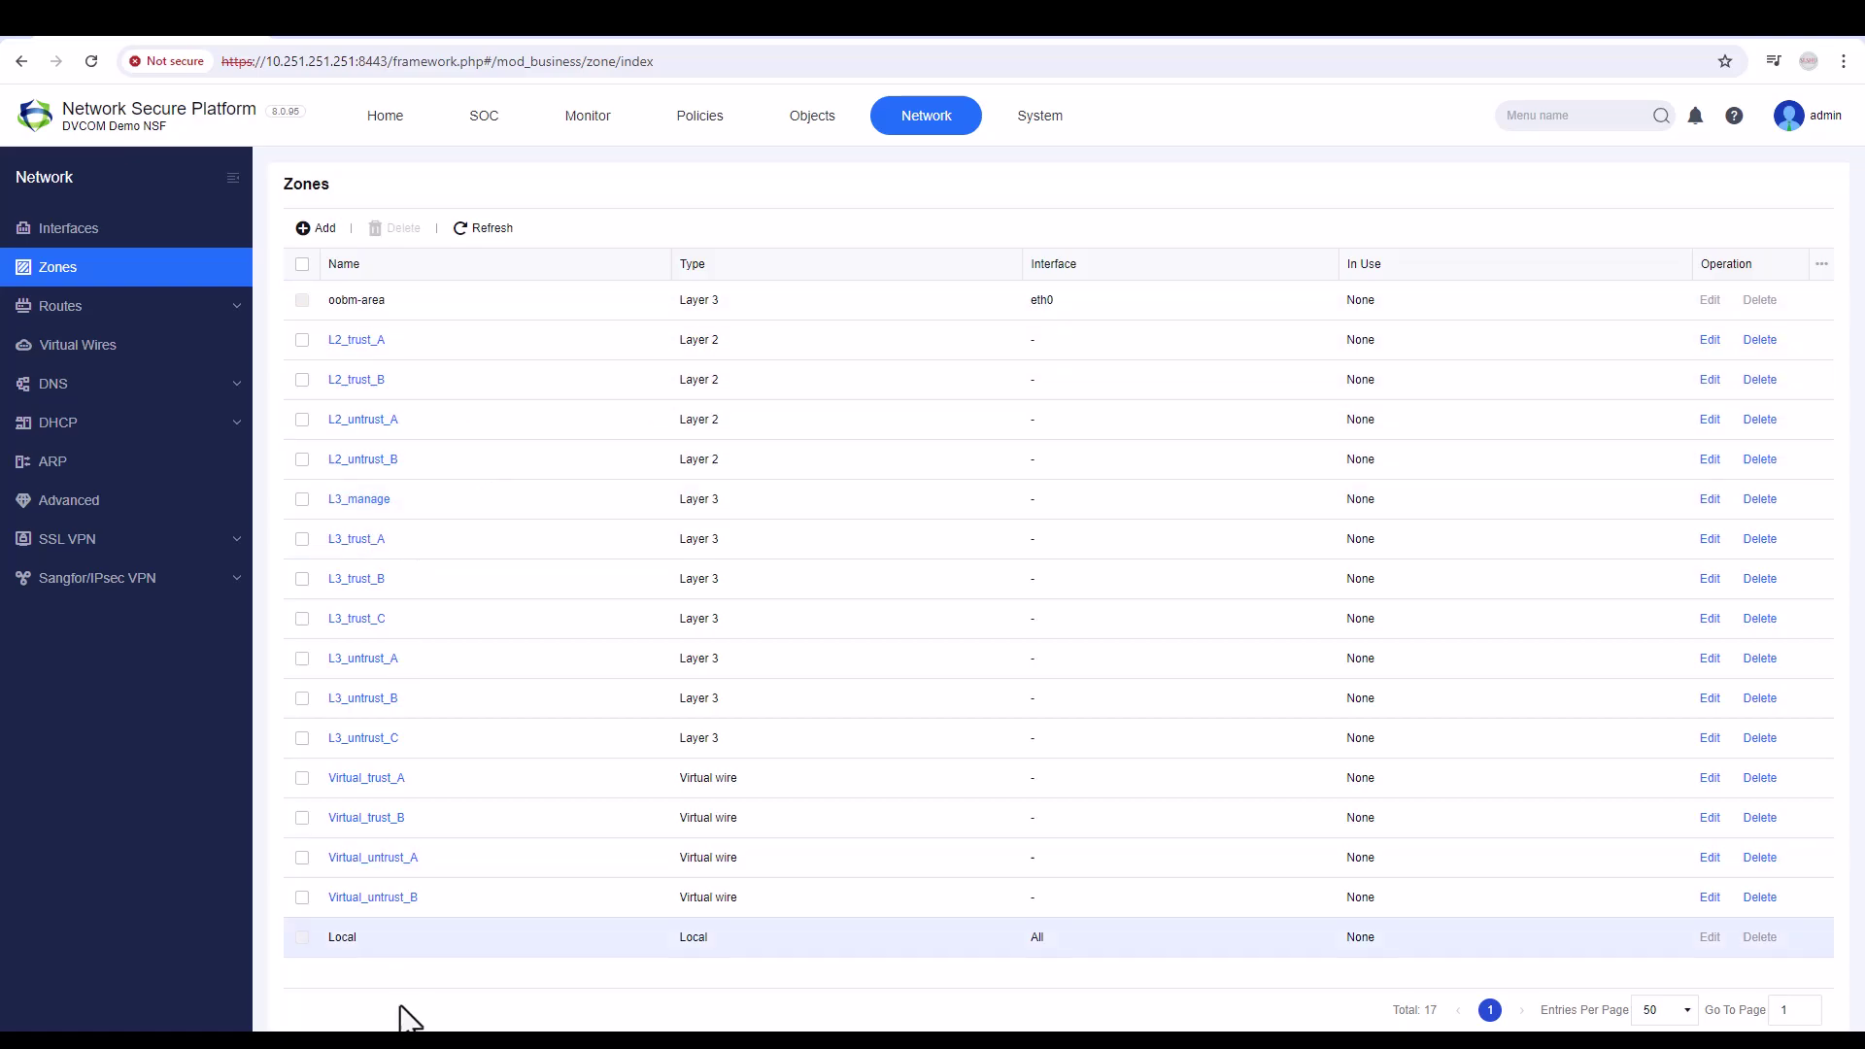
{"action": "left_click", "coordinate": [302, 263]}
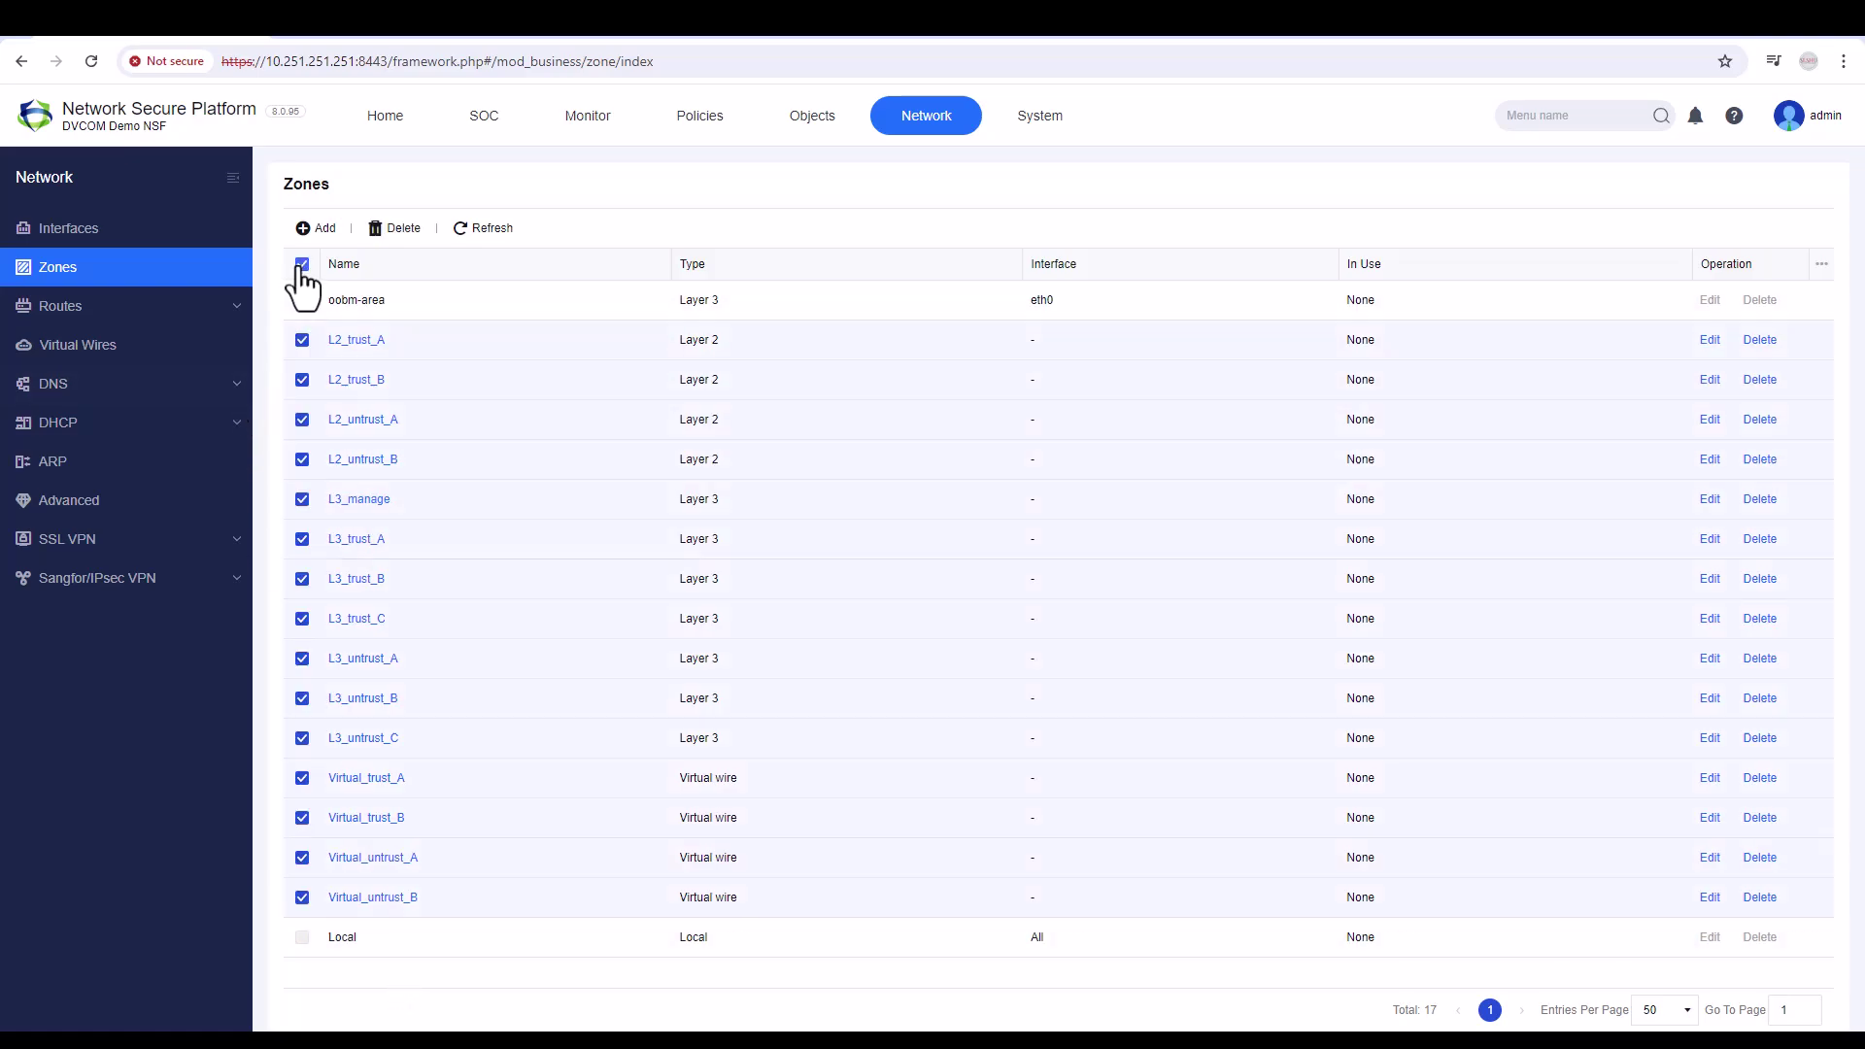
{"action": "left_click", "coordinate": [388, 234]}
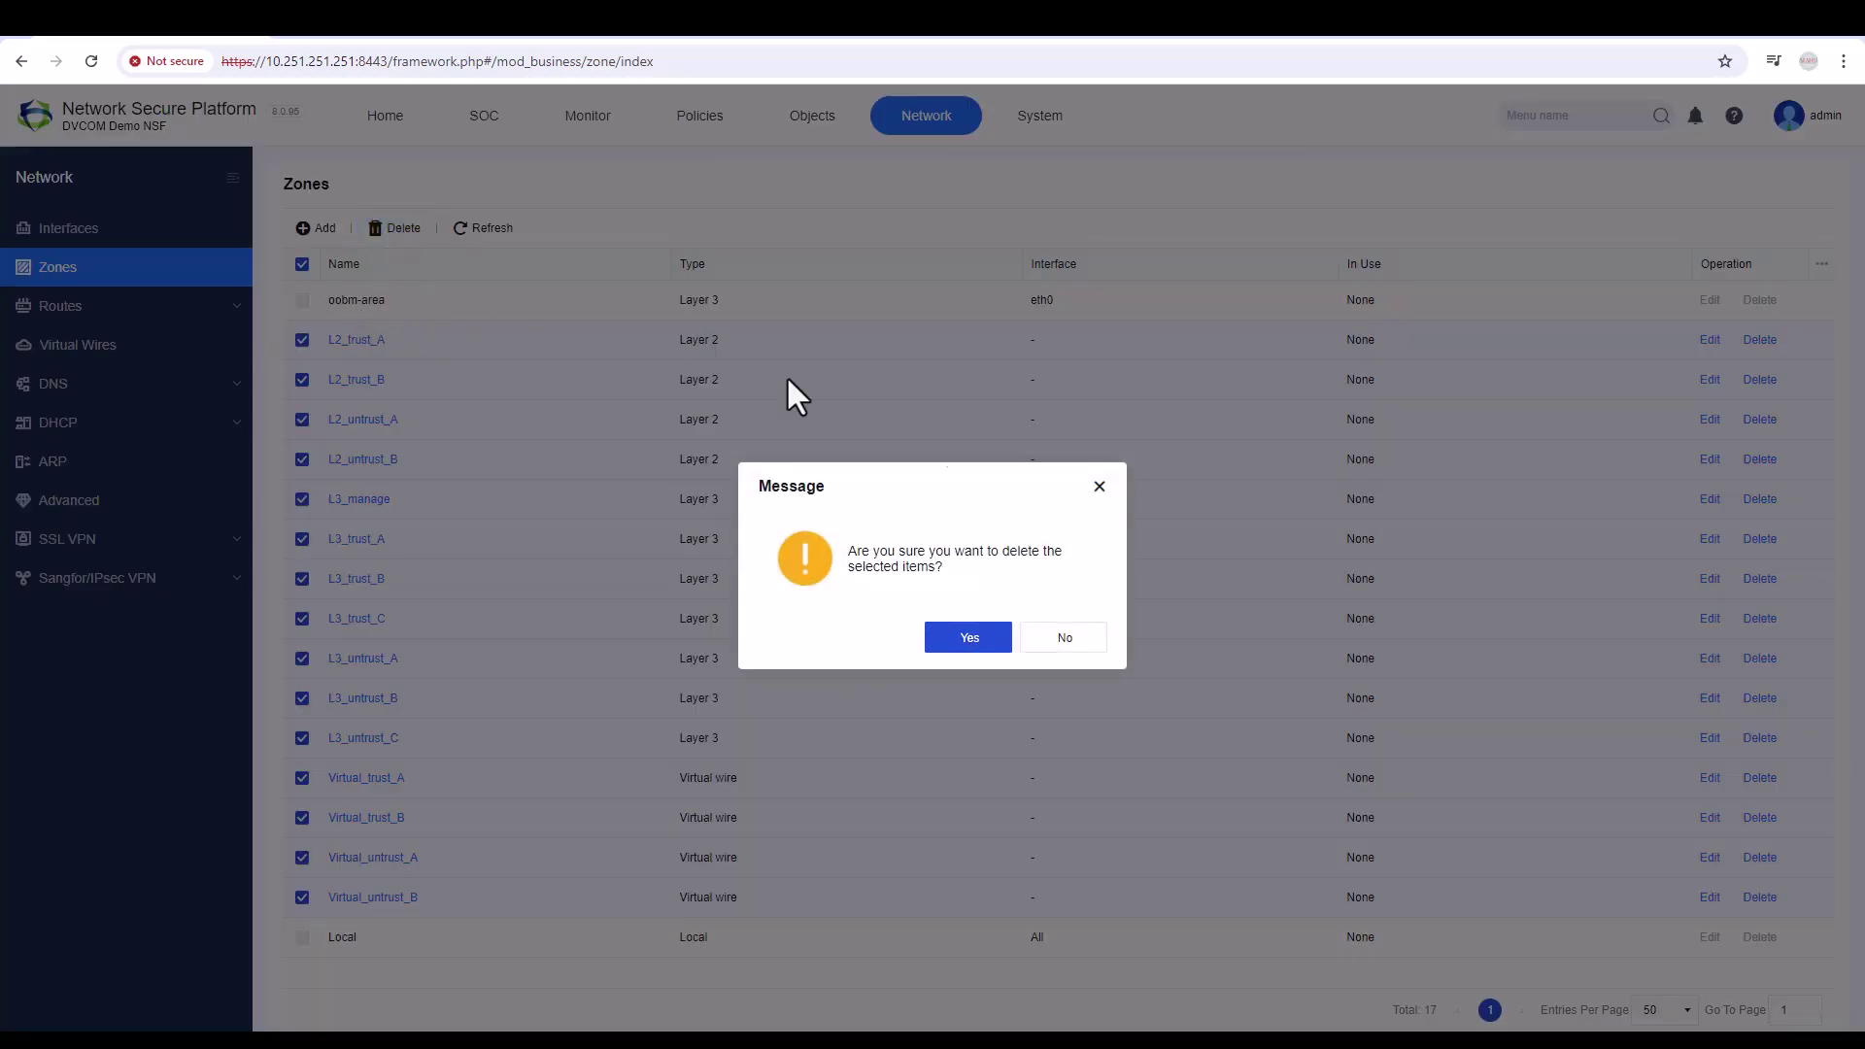
{"action": "left_click", "coordinate": [987, 638]}
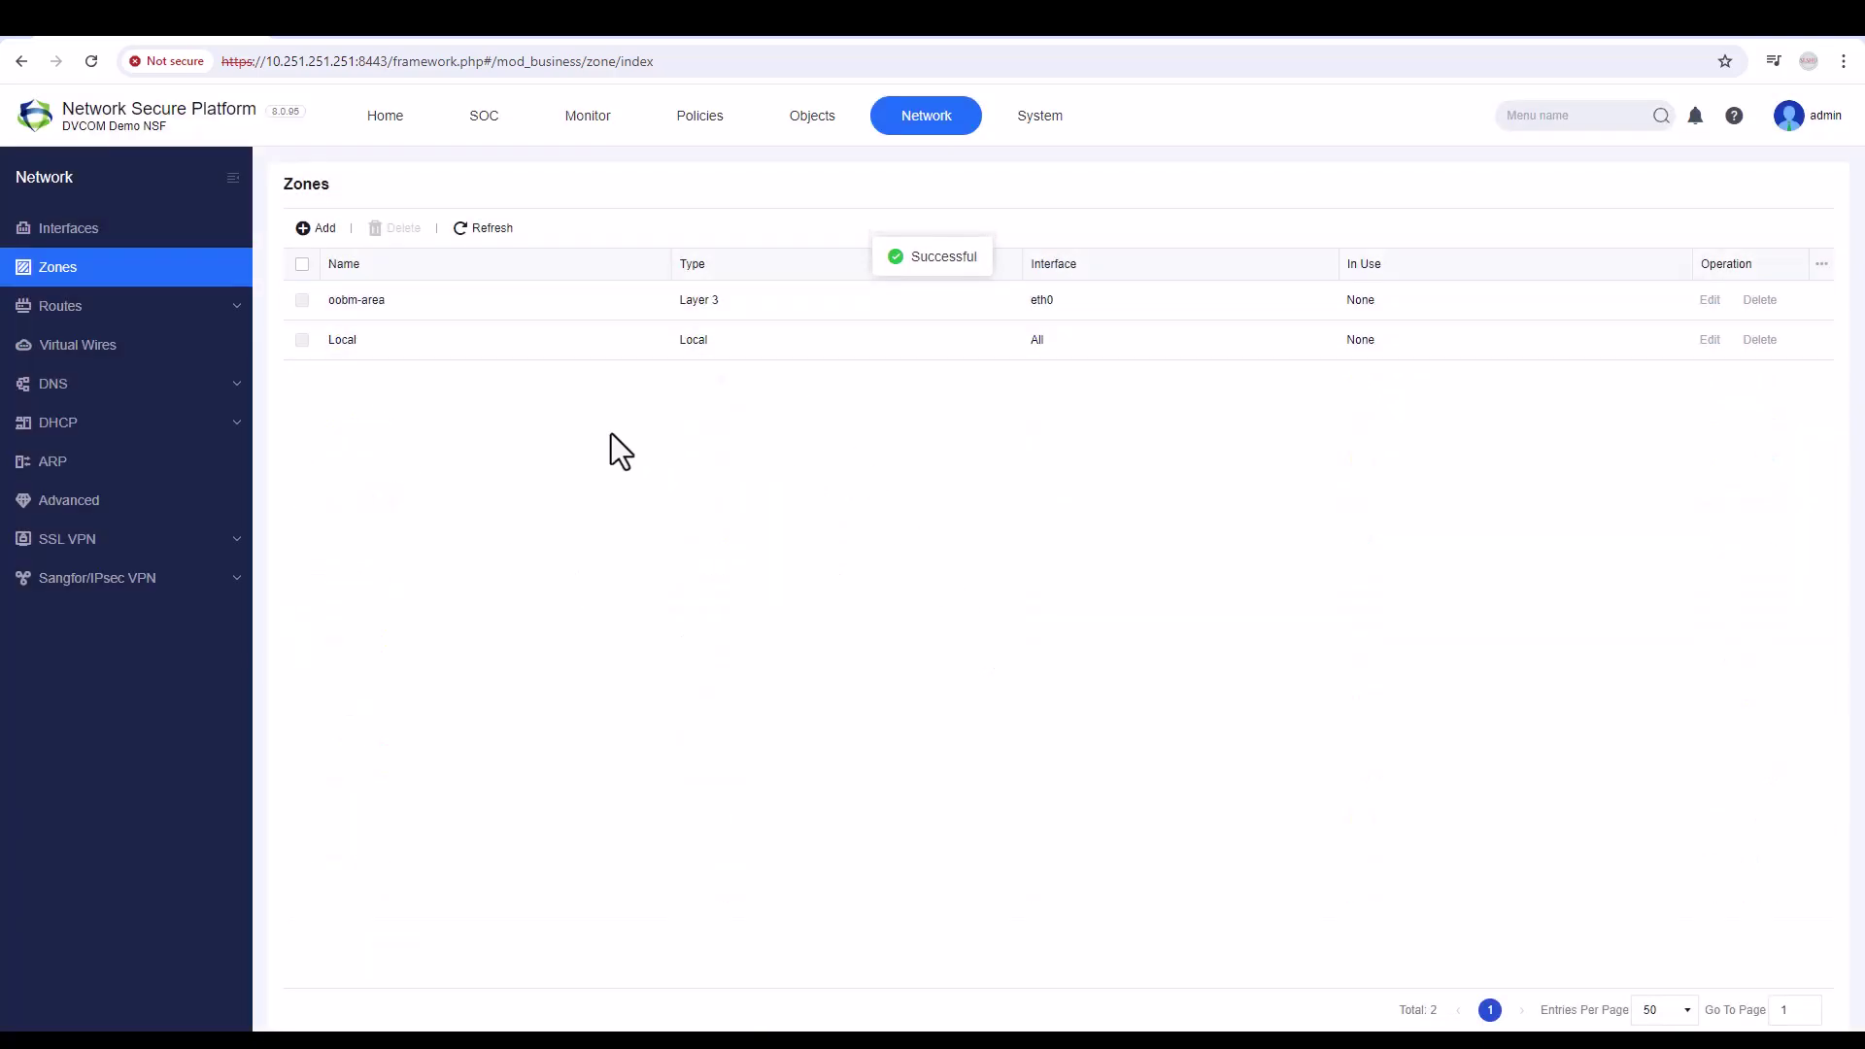
- Add a Layer 3 zone named WAN with eth1 as its member
{"action": "left_click", "coordinate": [320, 233]}
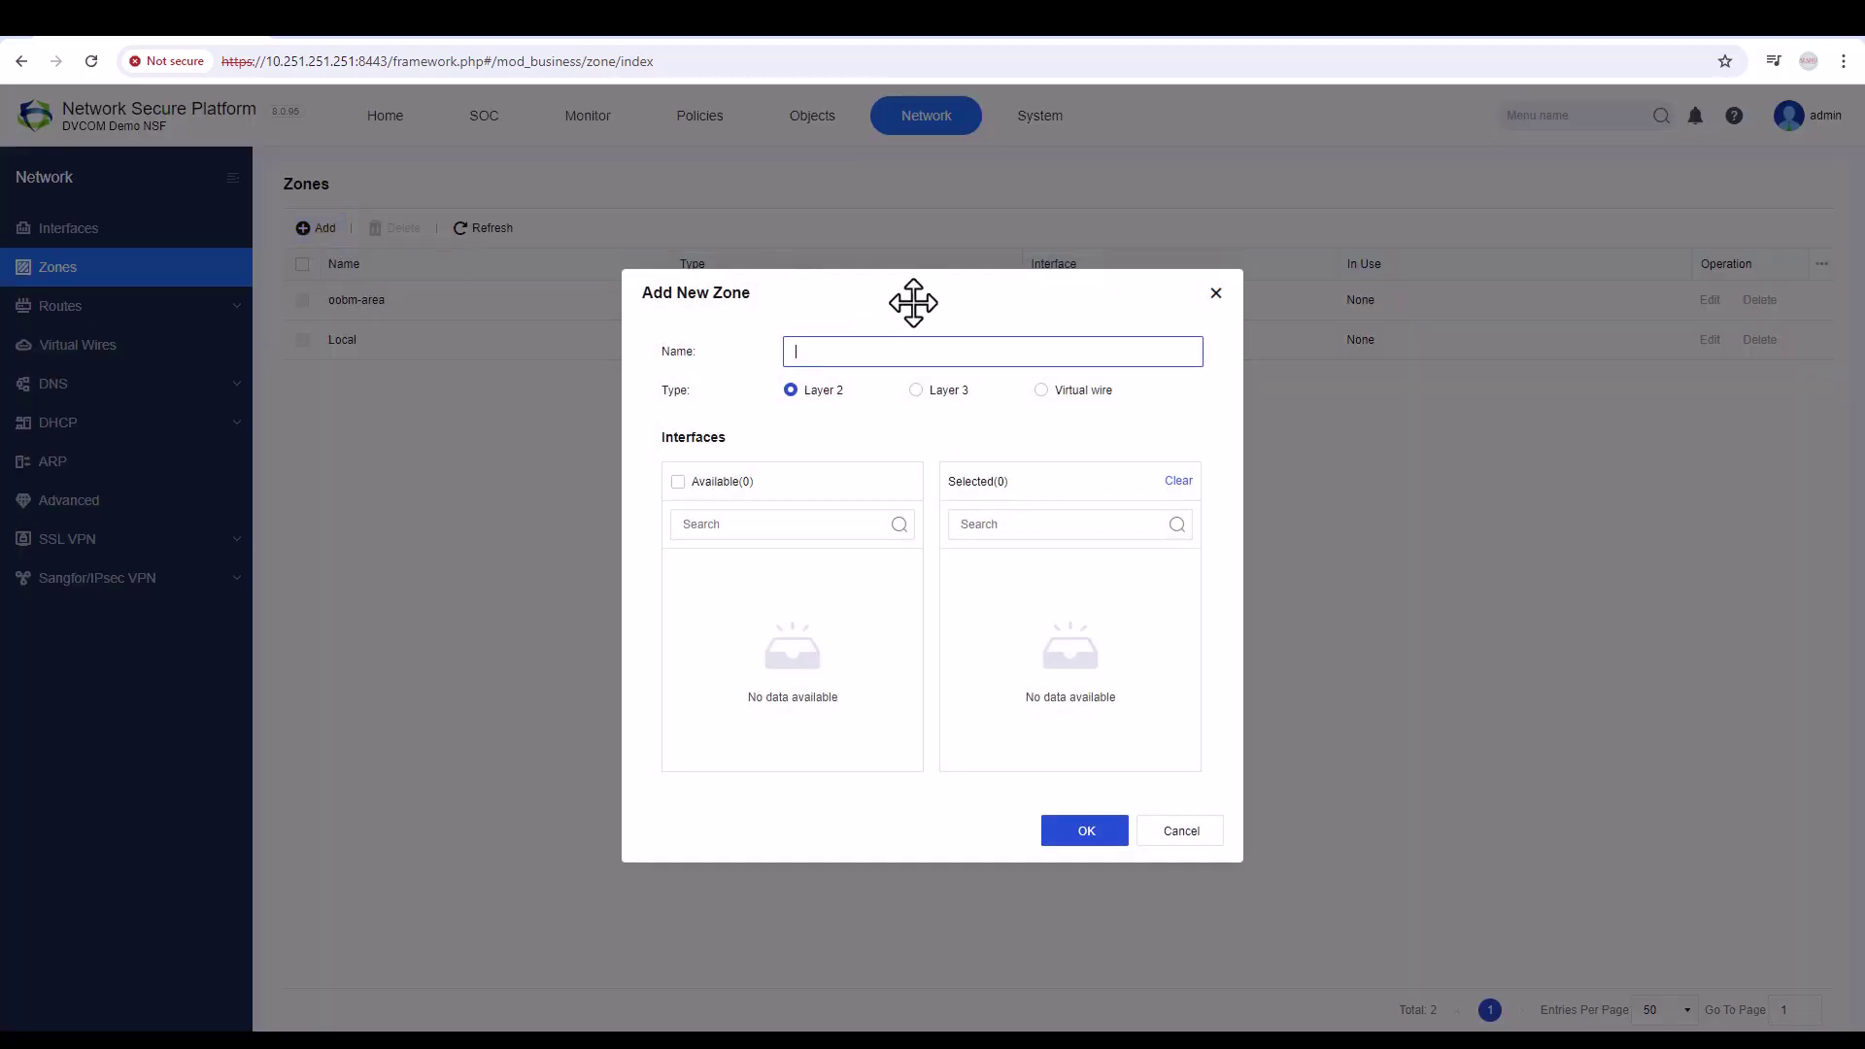
{"action": "left_click", "coordinate": [852, 346]}
{"action": "type", "text": "WAN"}
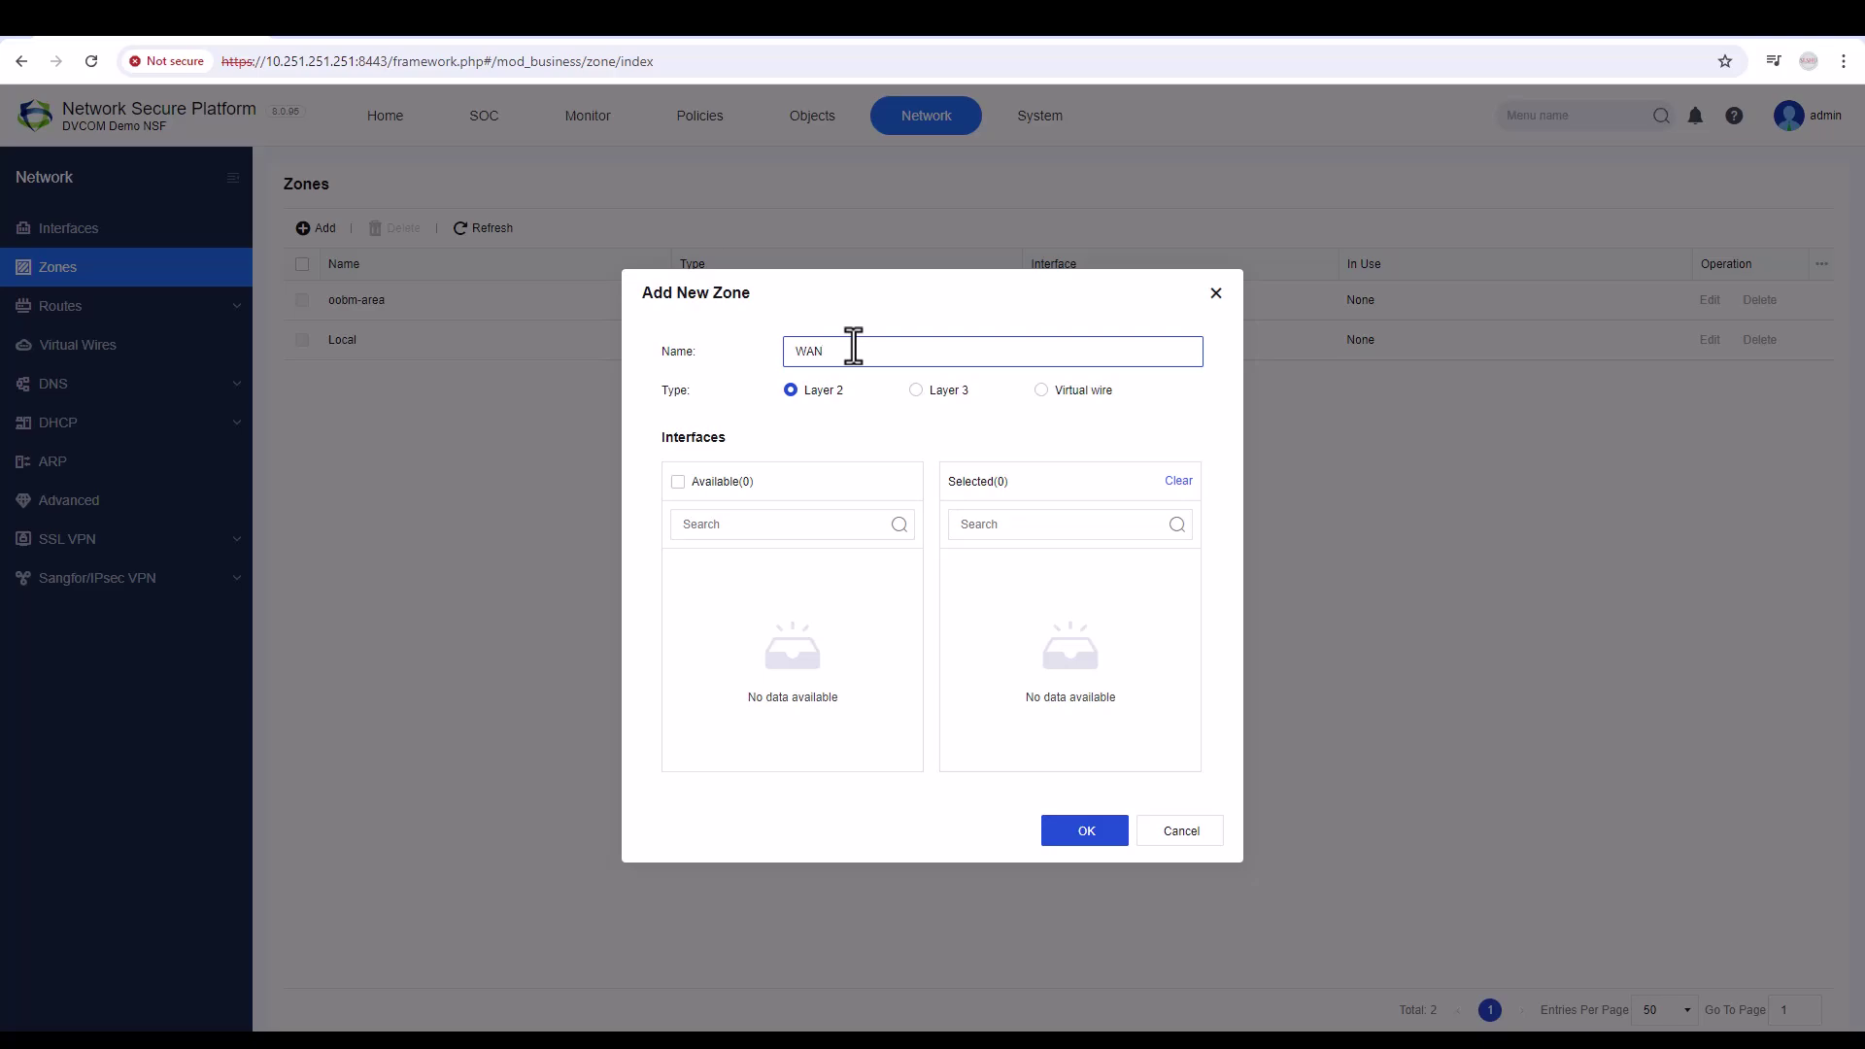
{"action": "left_click", "coordinate": [915, 391]}
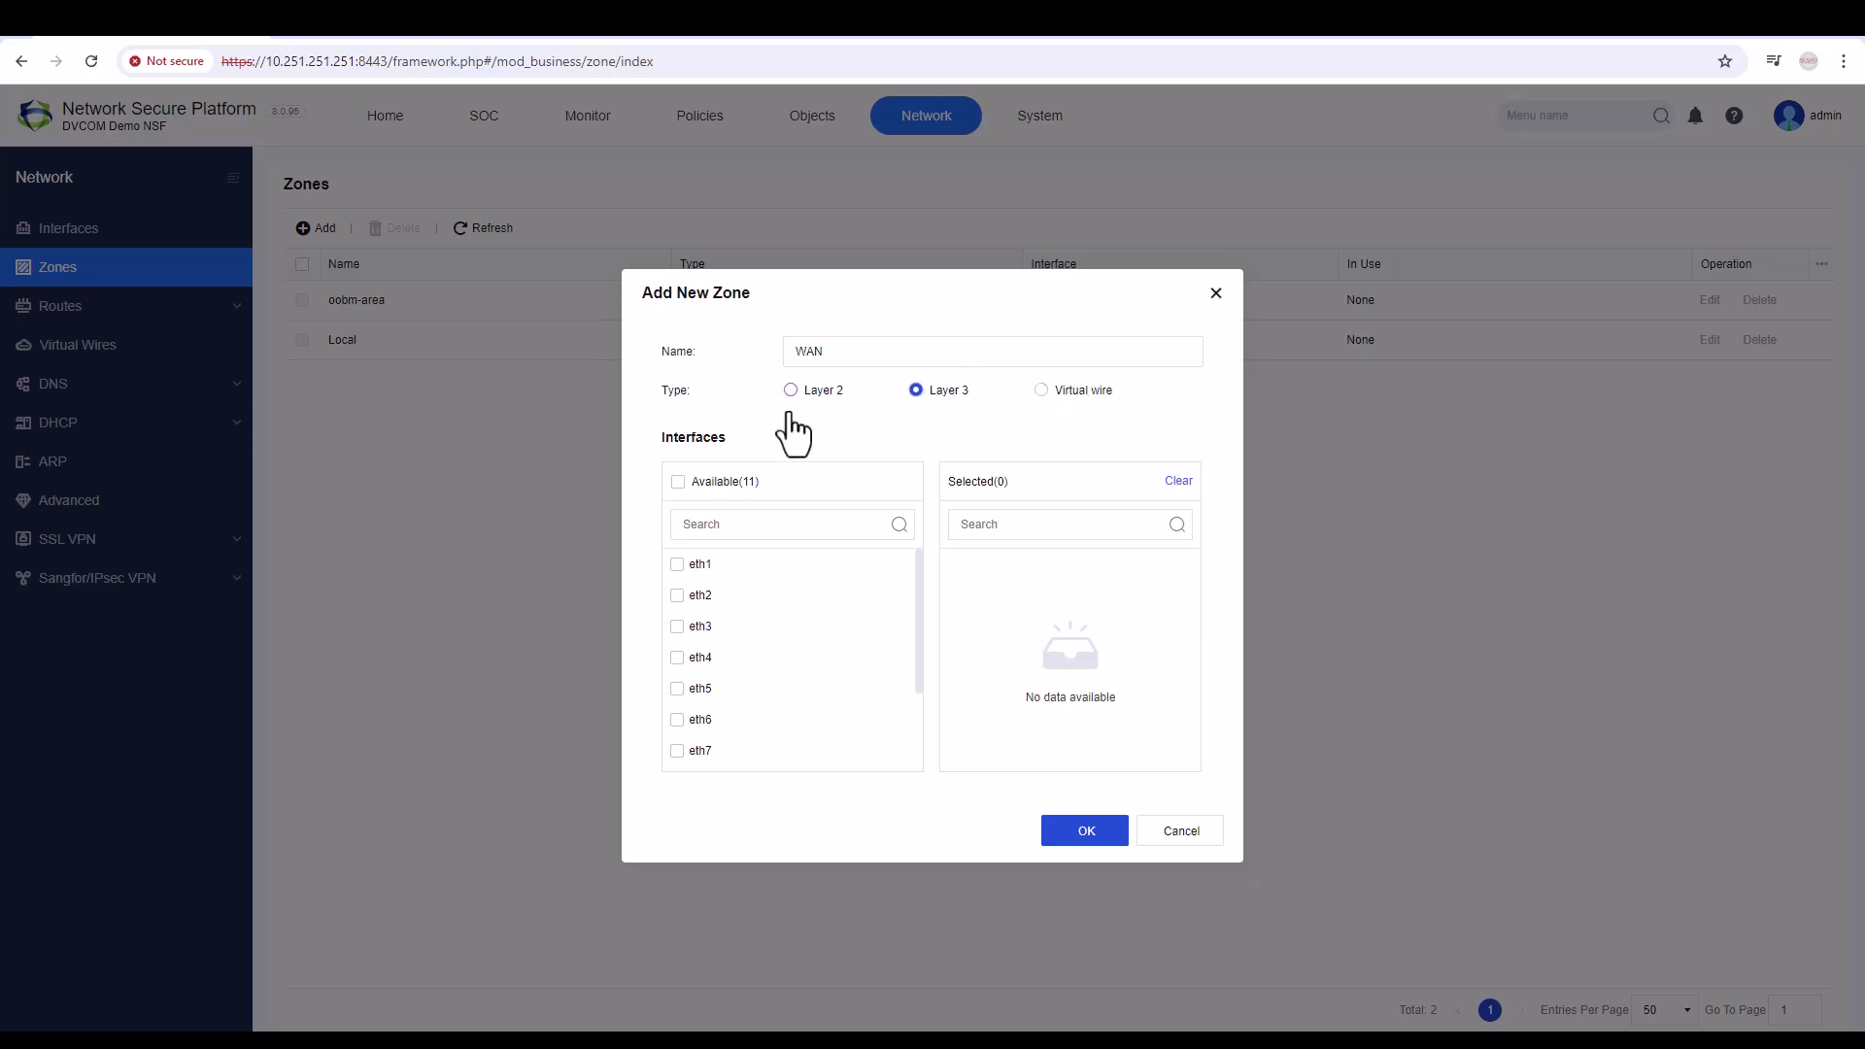
{"action": "left_click", "coordinate": [679, 569]}
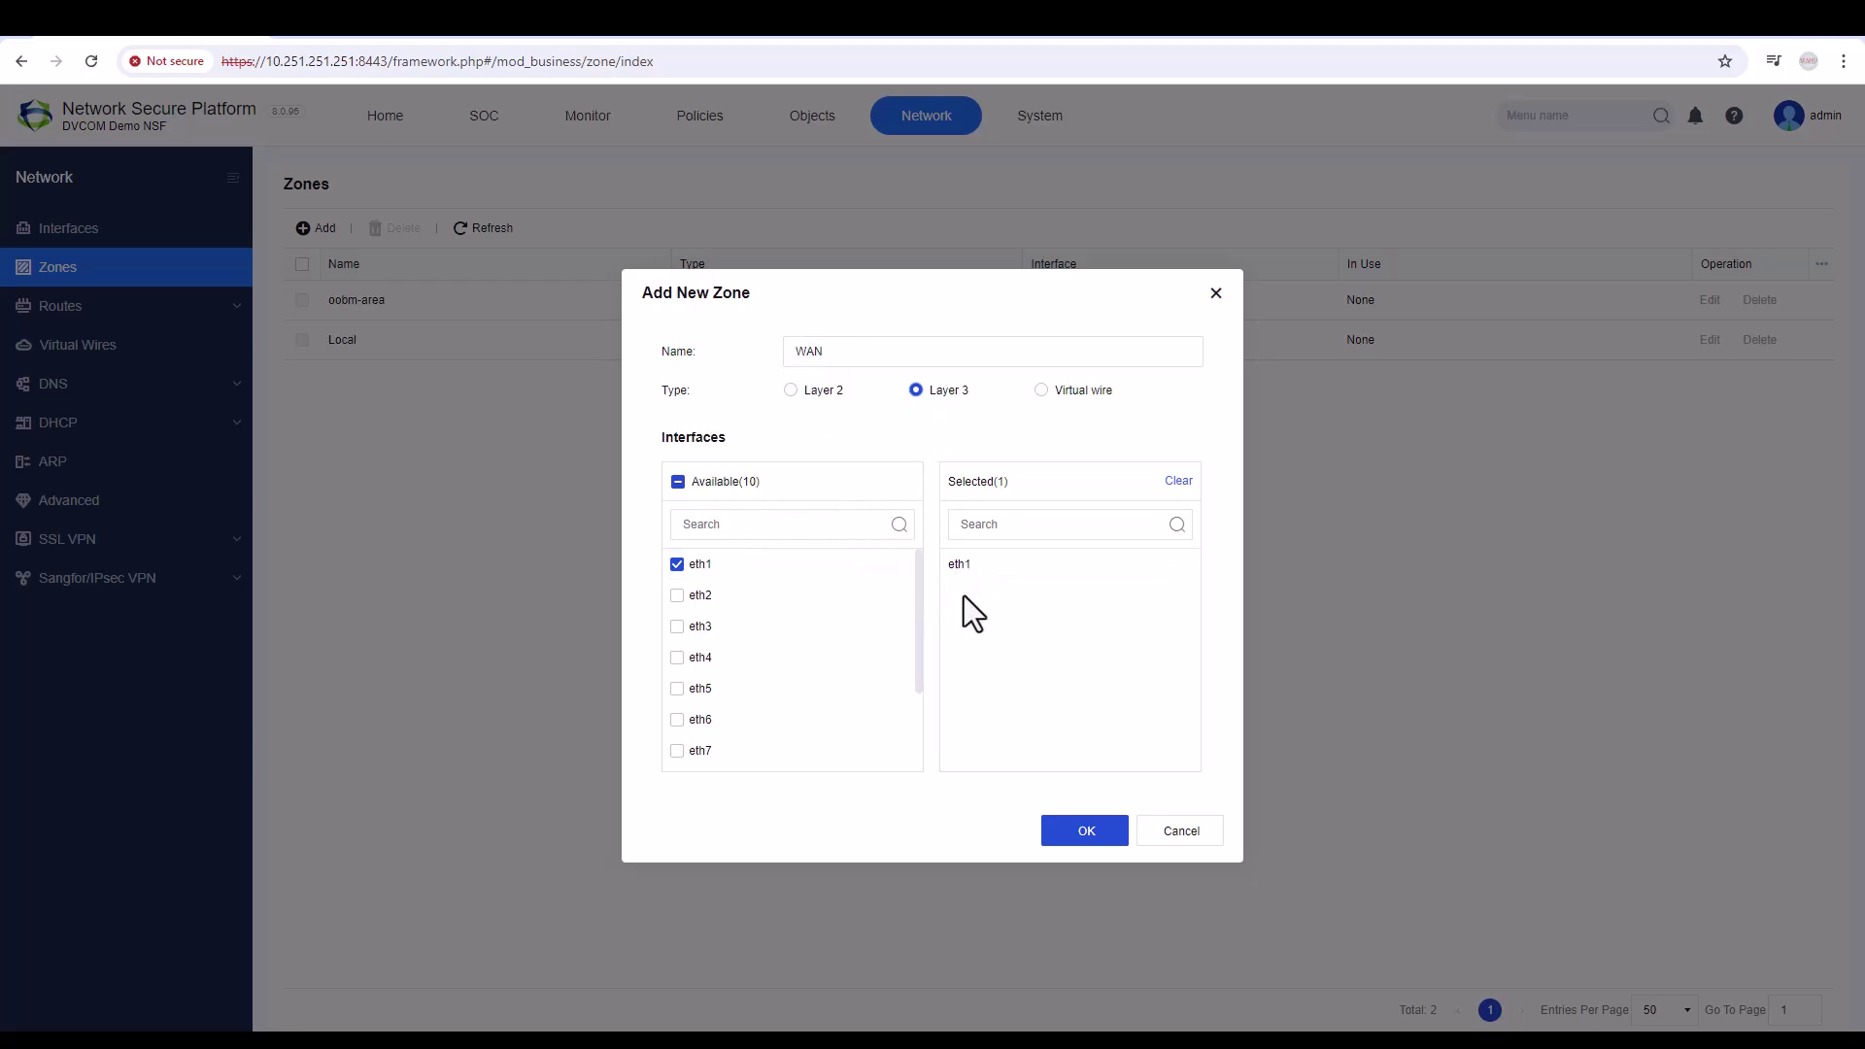
{"action": "mouse_move", "coordinate": [970, 568]}
{"action": "left_click", "coordinate": [1083, 831]}
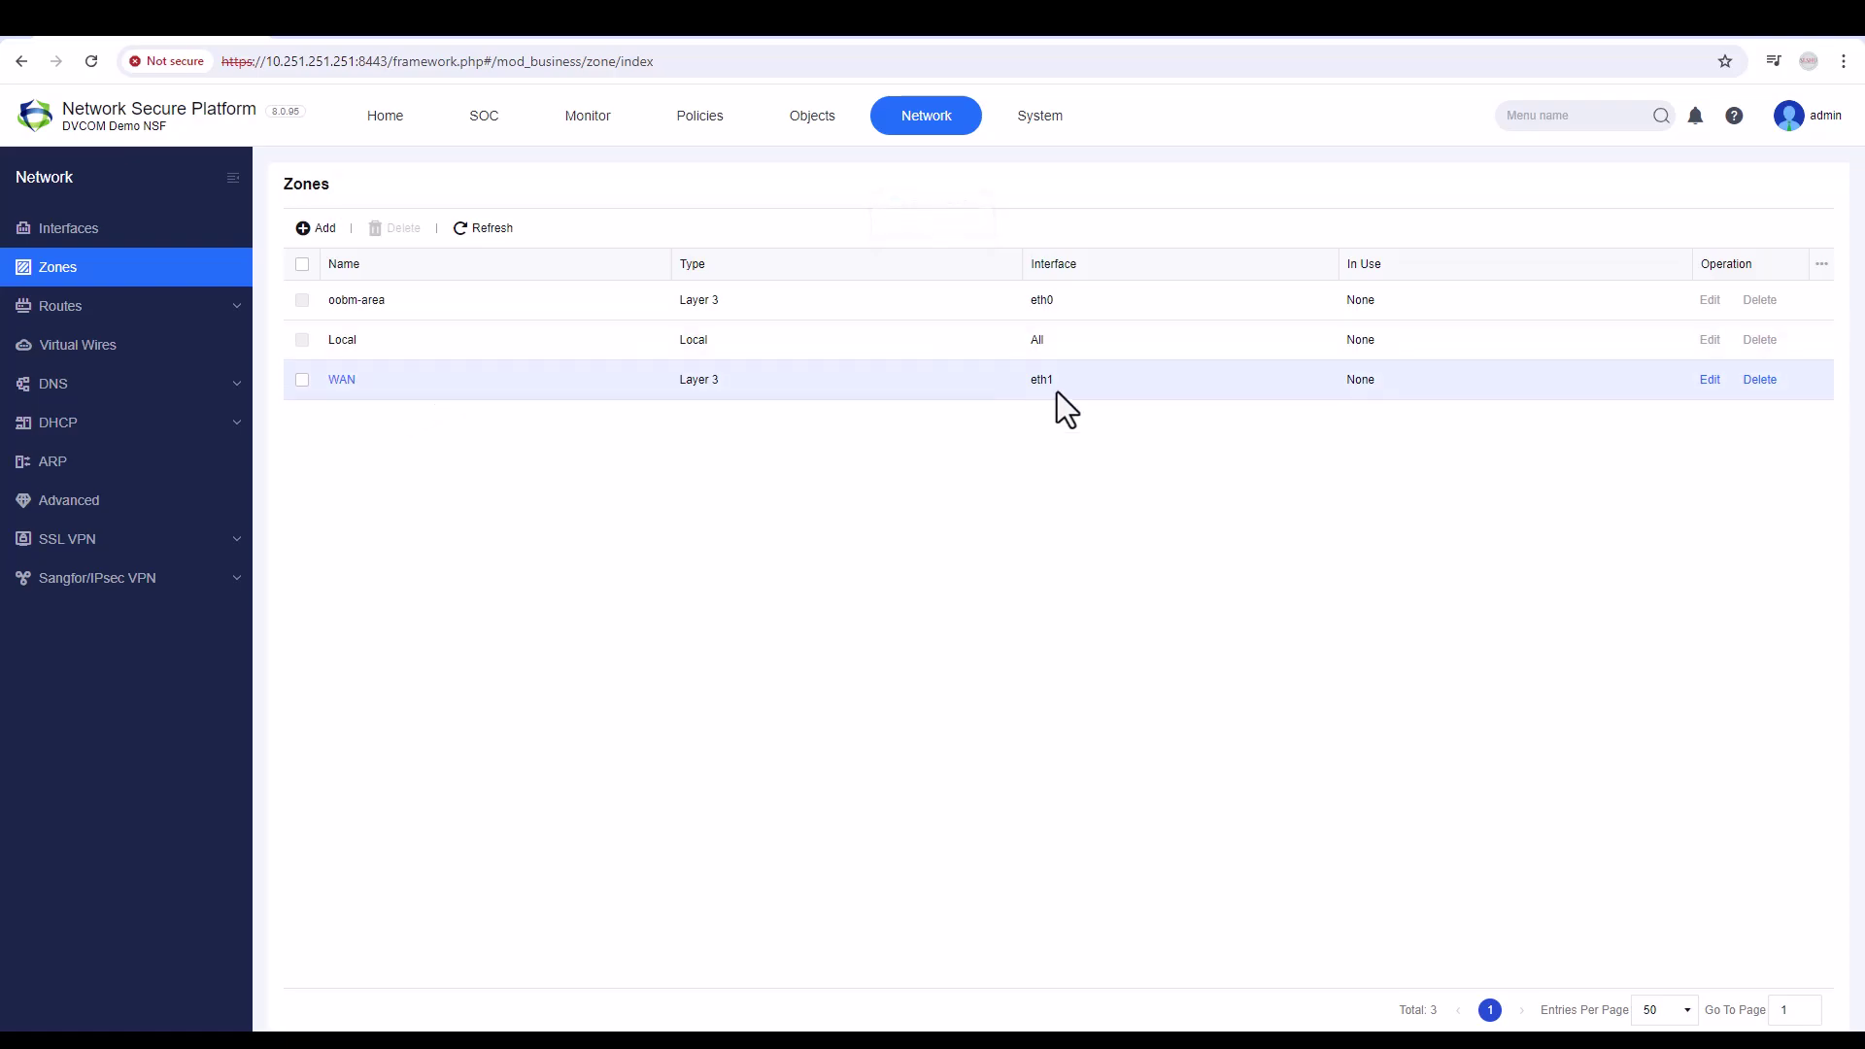
- Create a Layer 3 zone named LAN containing eth2, then return to the Interfaces list
{"action": "left_click", "coordinate": [317, 229]}
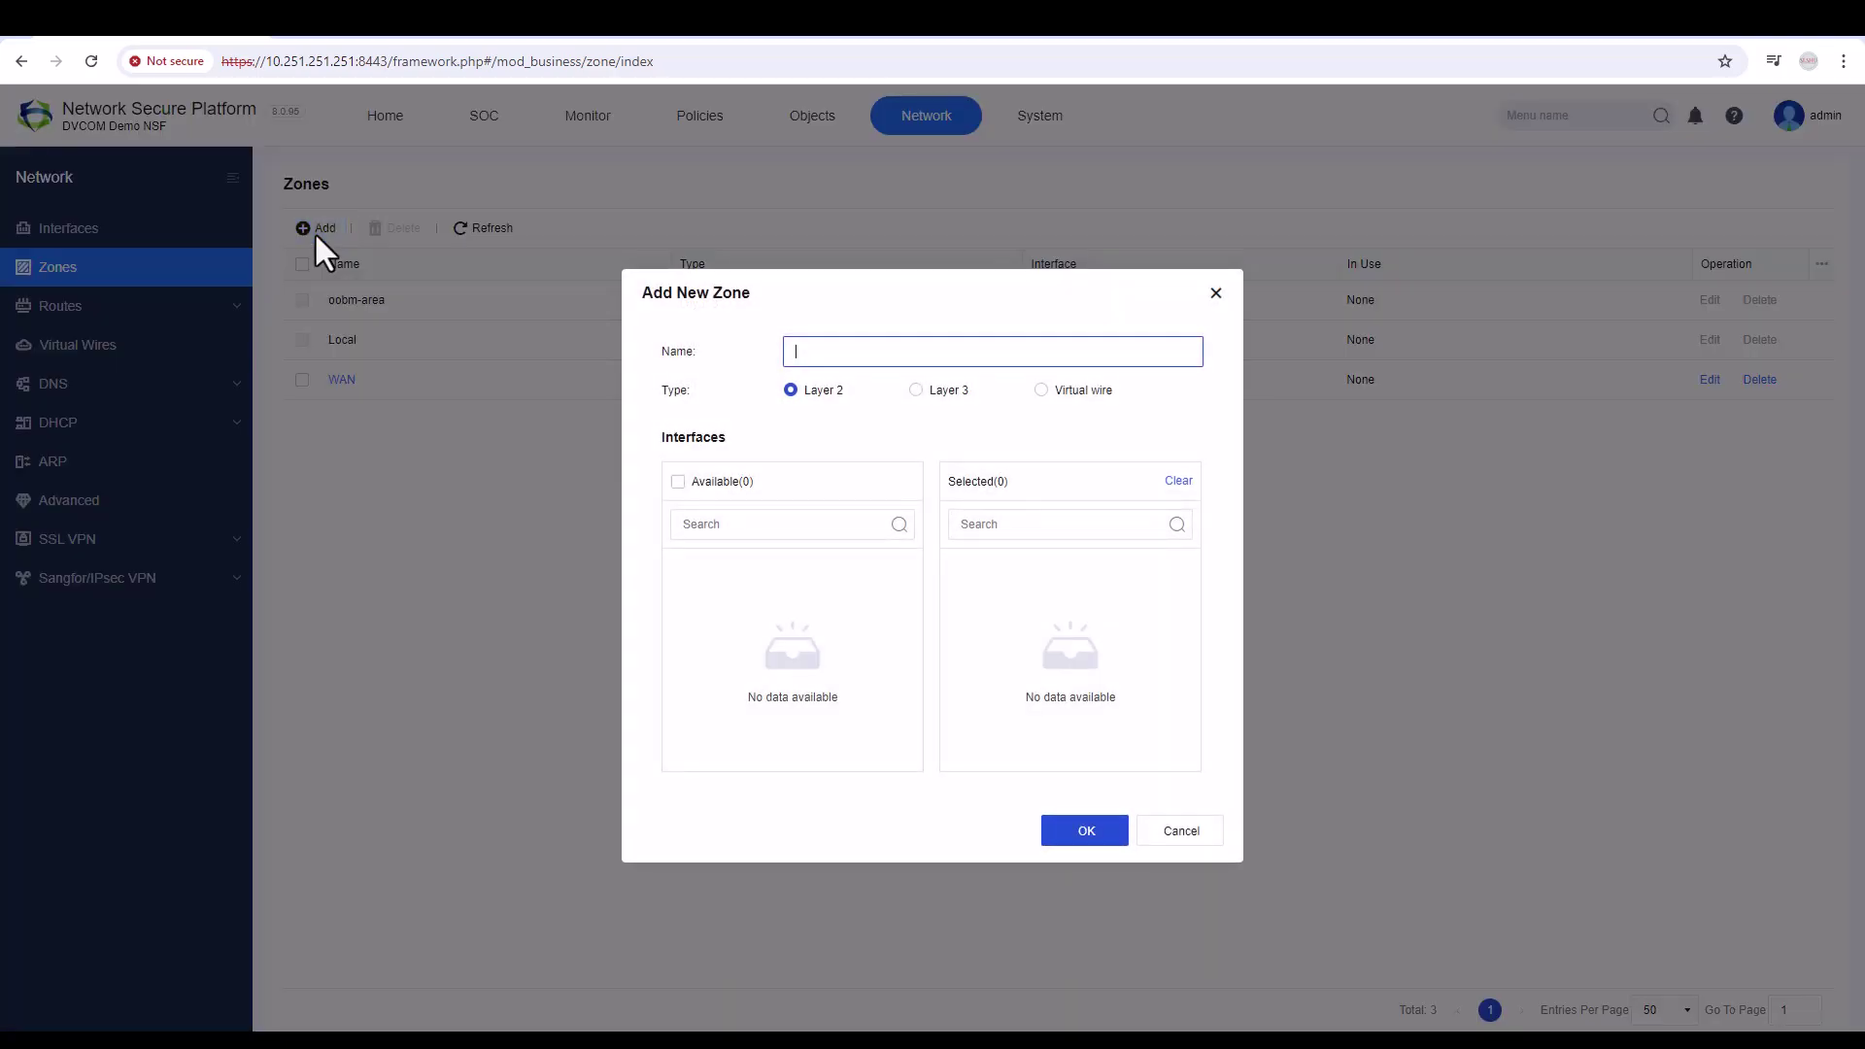
{"action": "type", "text": "LAN"}
{"action": "left_click", "coordinate": [931, 391]}
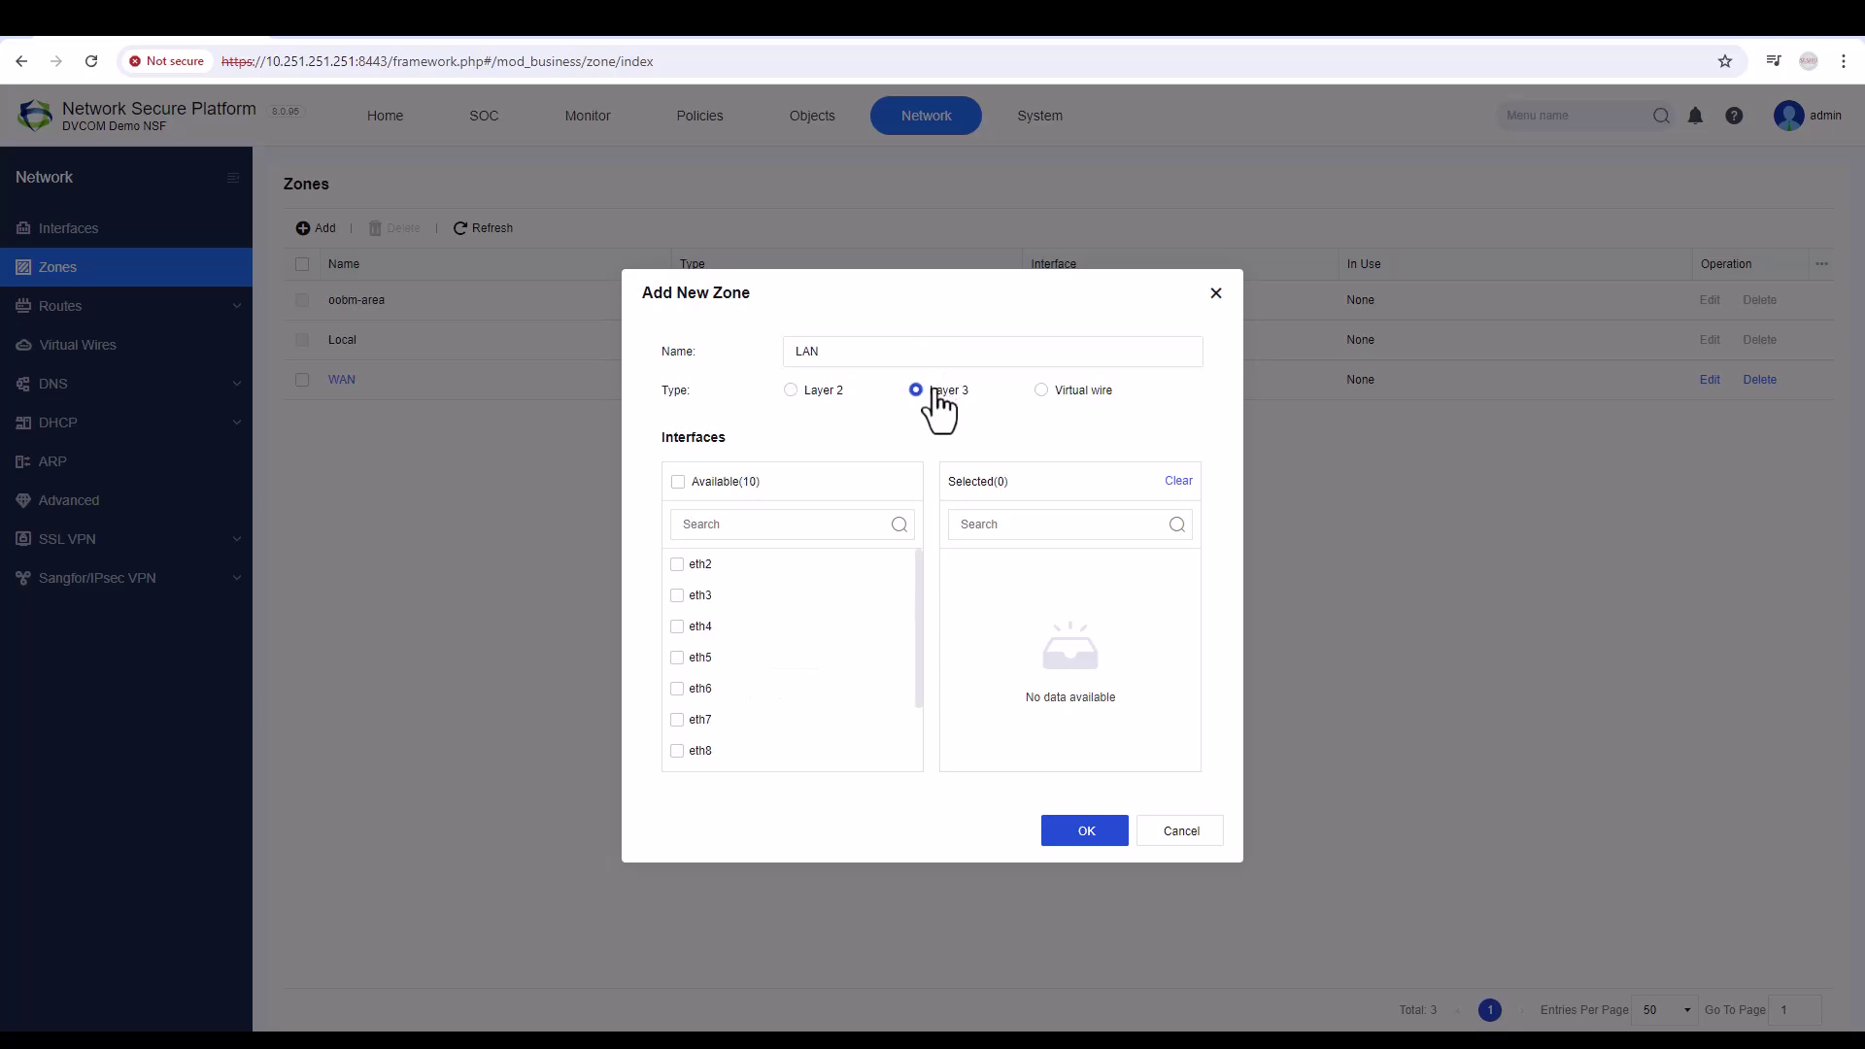
{"action": "left_click", "coordinate": [677, 564]}
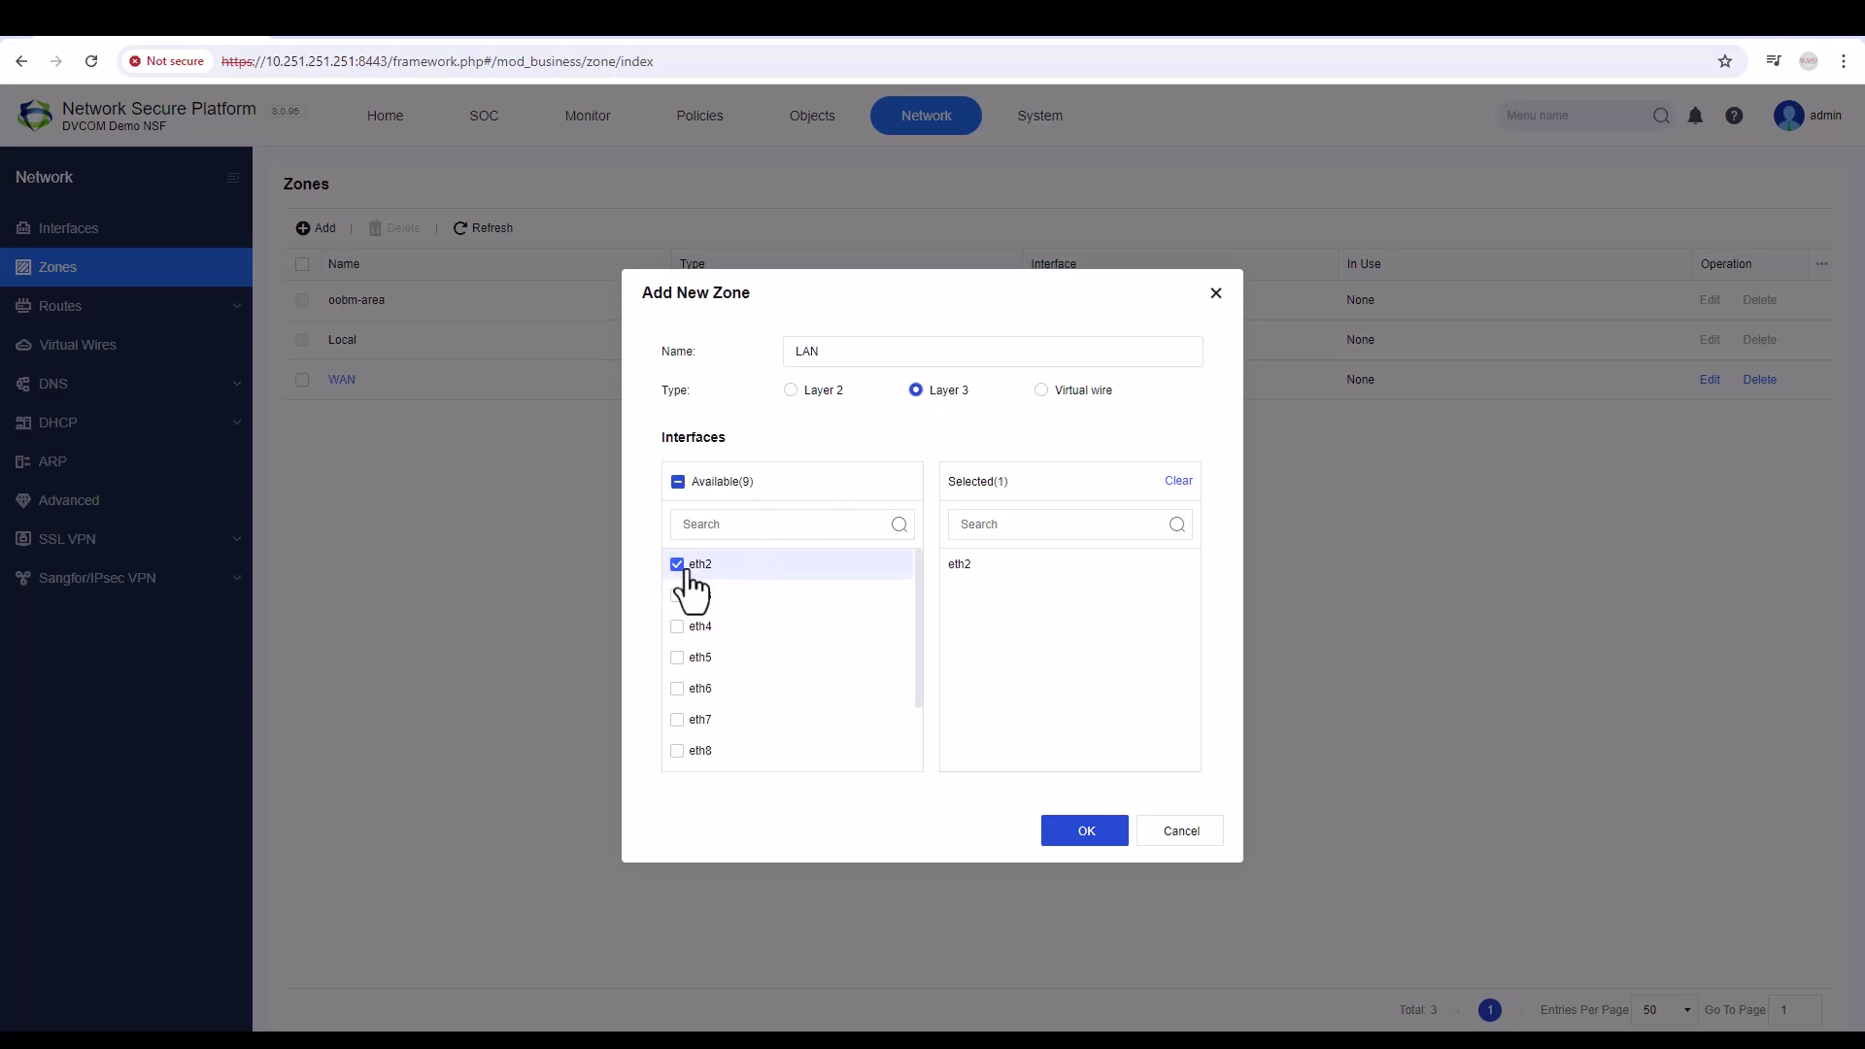
{"action": "left_click", "coordinate": [1097, 830]}
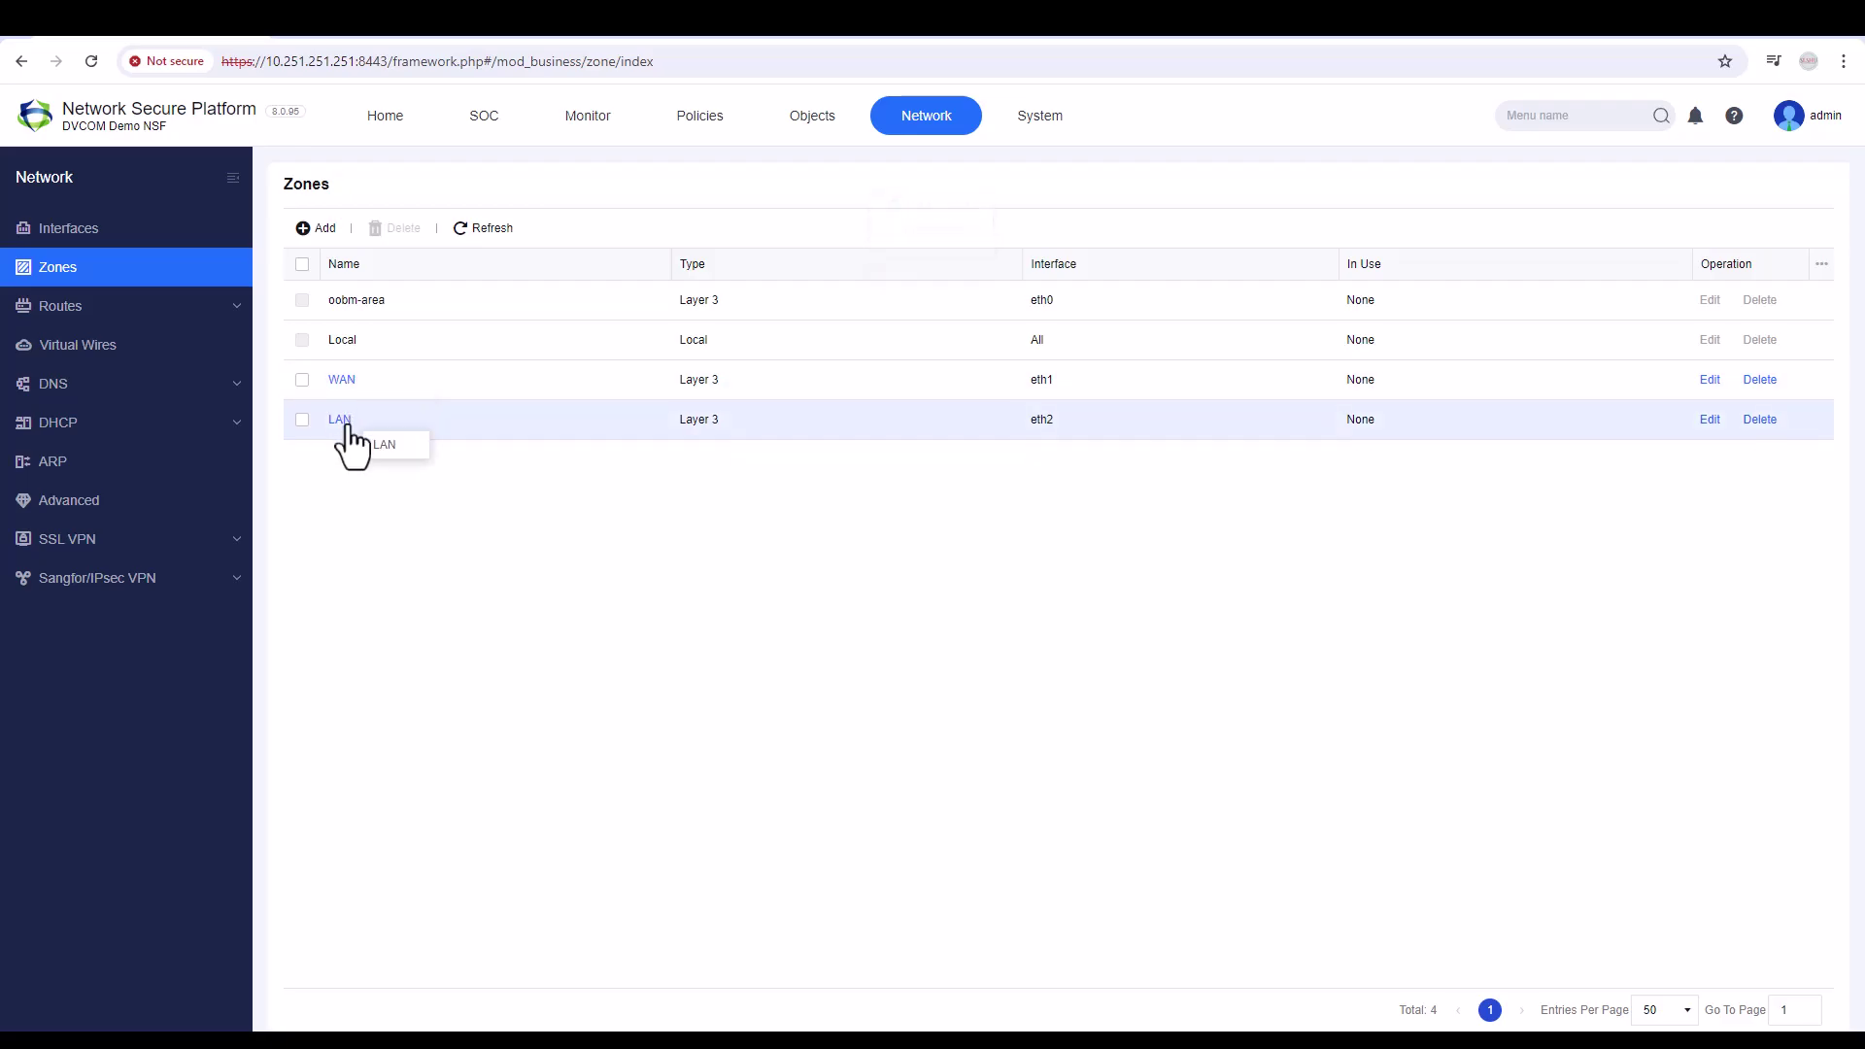
{"action": "left_click", "coordinate": [123, 235]}
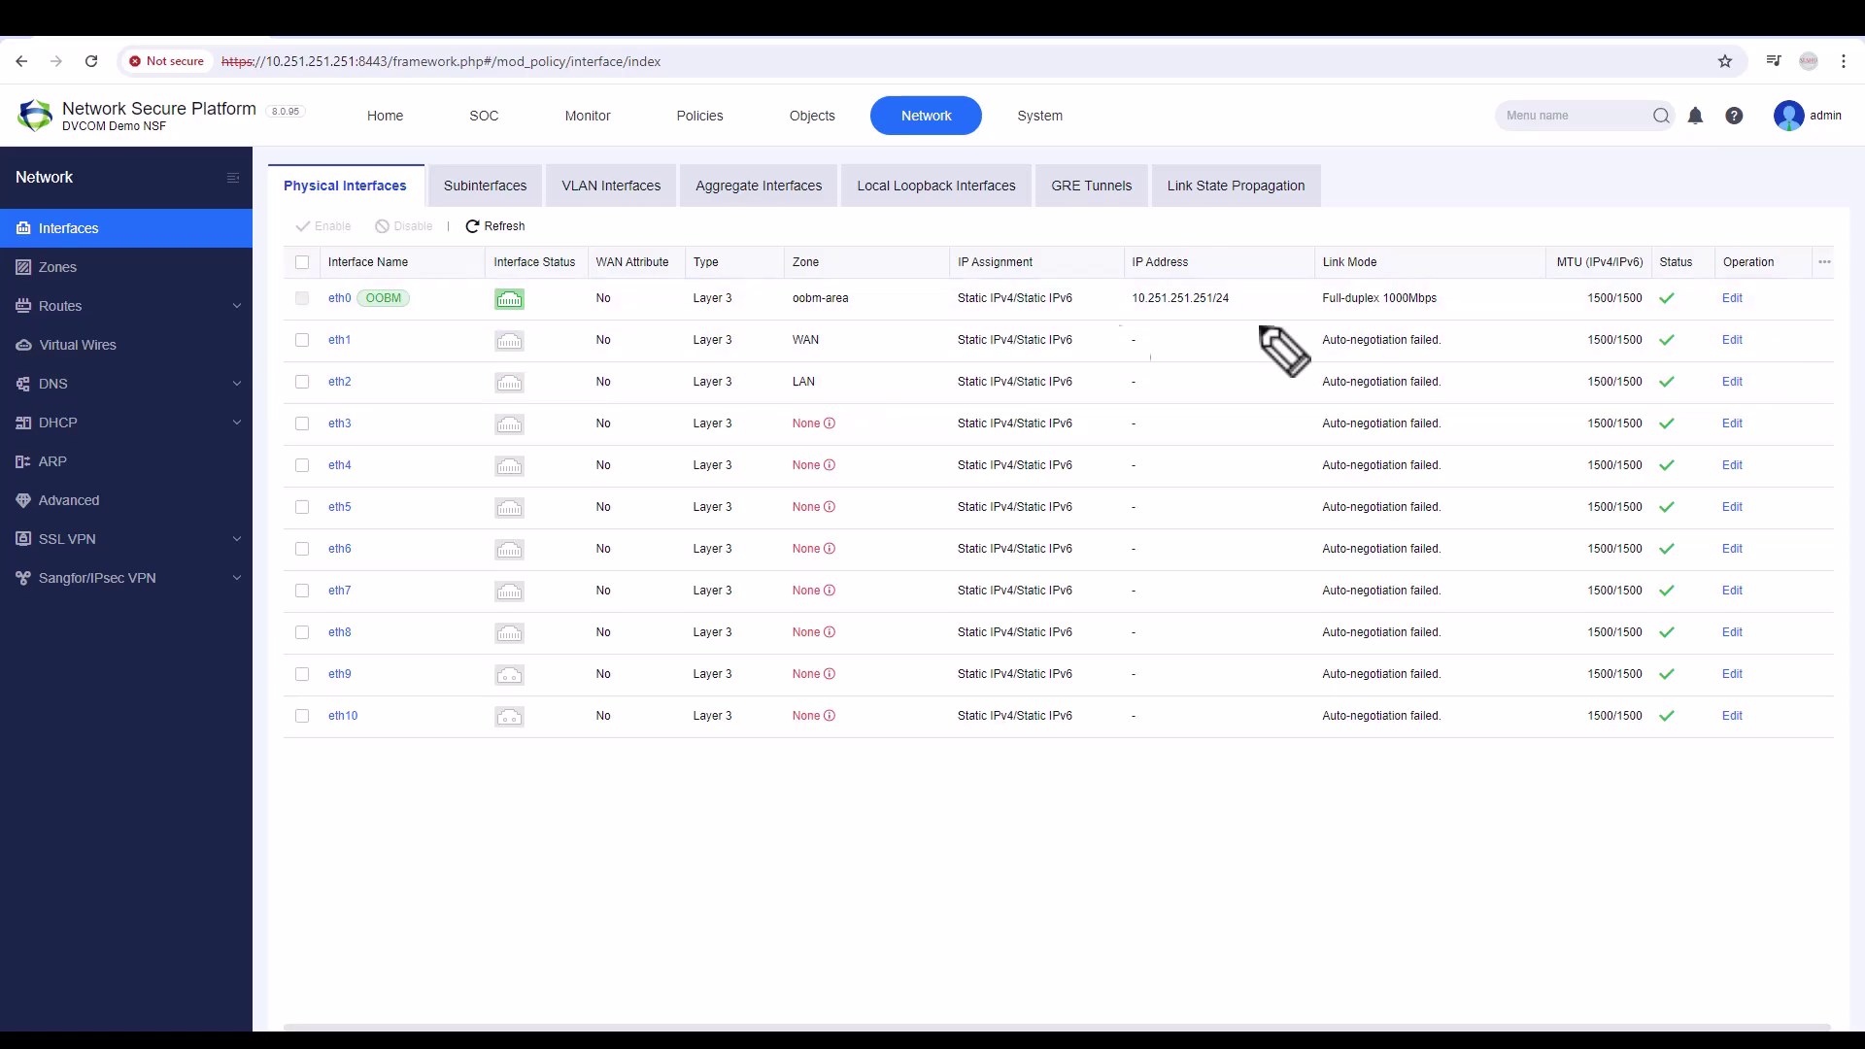
{"action": "mouse_move", "coordinate": [531, 280]}
{"action": "left_mouse_down"}
{"action": "mouse_move", "coordinate": [488, 287]}
{"action": "mouse_move", "coordinate": [517, 319]}
{"action": "mouse_move", "coordinate": [537, 295]}
{"action": "mouse_move", "coordinate": [520, 280]}
{"action": "left_mouse_up"}
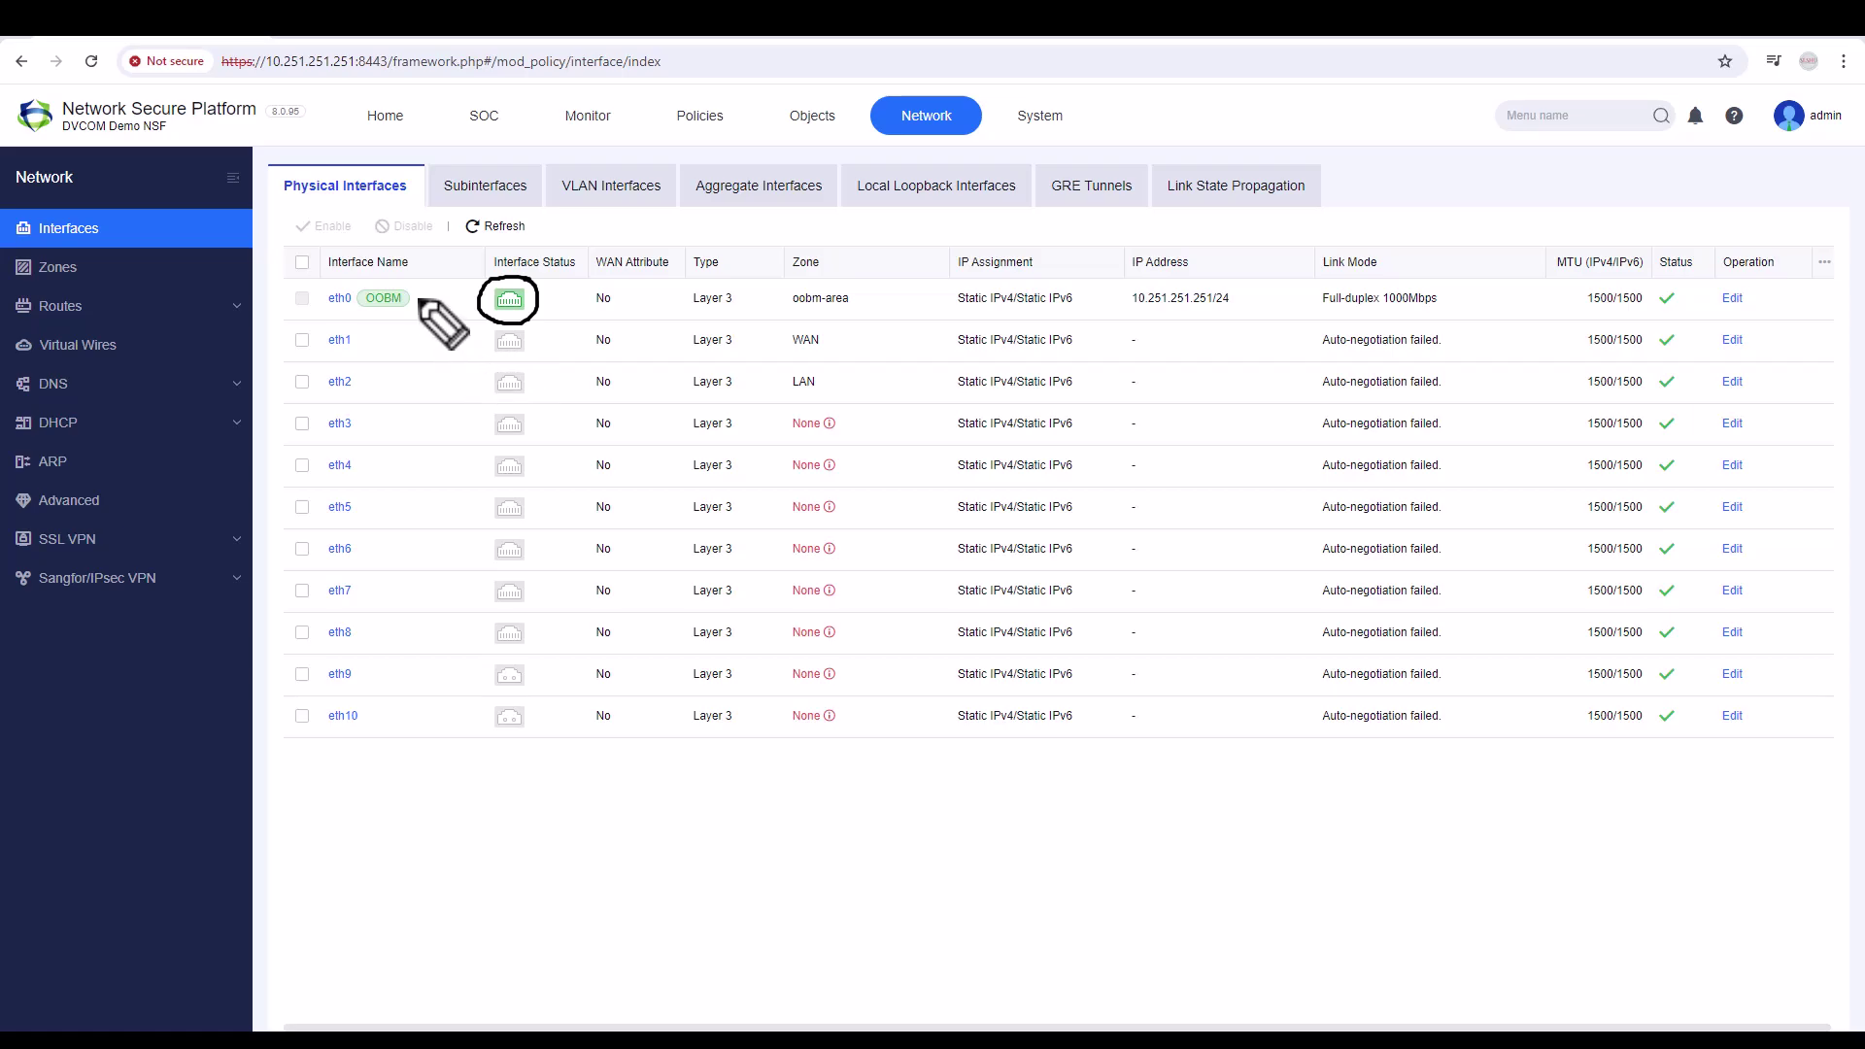
{"action": "left_click_drag", "start_coordinate": [417, 298], "coordinate": [471, 298]}
{"action": "mouse_move", "coordinate": [471, 298]}
{"action": "left_mouse_down"}
{"action": "mouse_move", "coordinate": [517, 352]}
{"action": "mouse_move", "coordinate": [497, 351]}
{"action": "mouse_move", "coordinate": [514, 396]}
{"action": "left_mouse_up"}
{"action": "left_click_drag", "start_coordinate": [514, 373], "coordinate": [498, 397]}
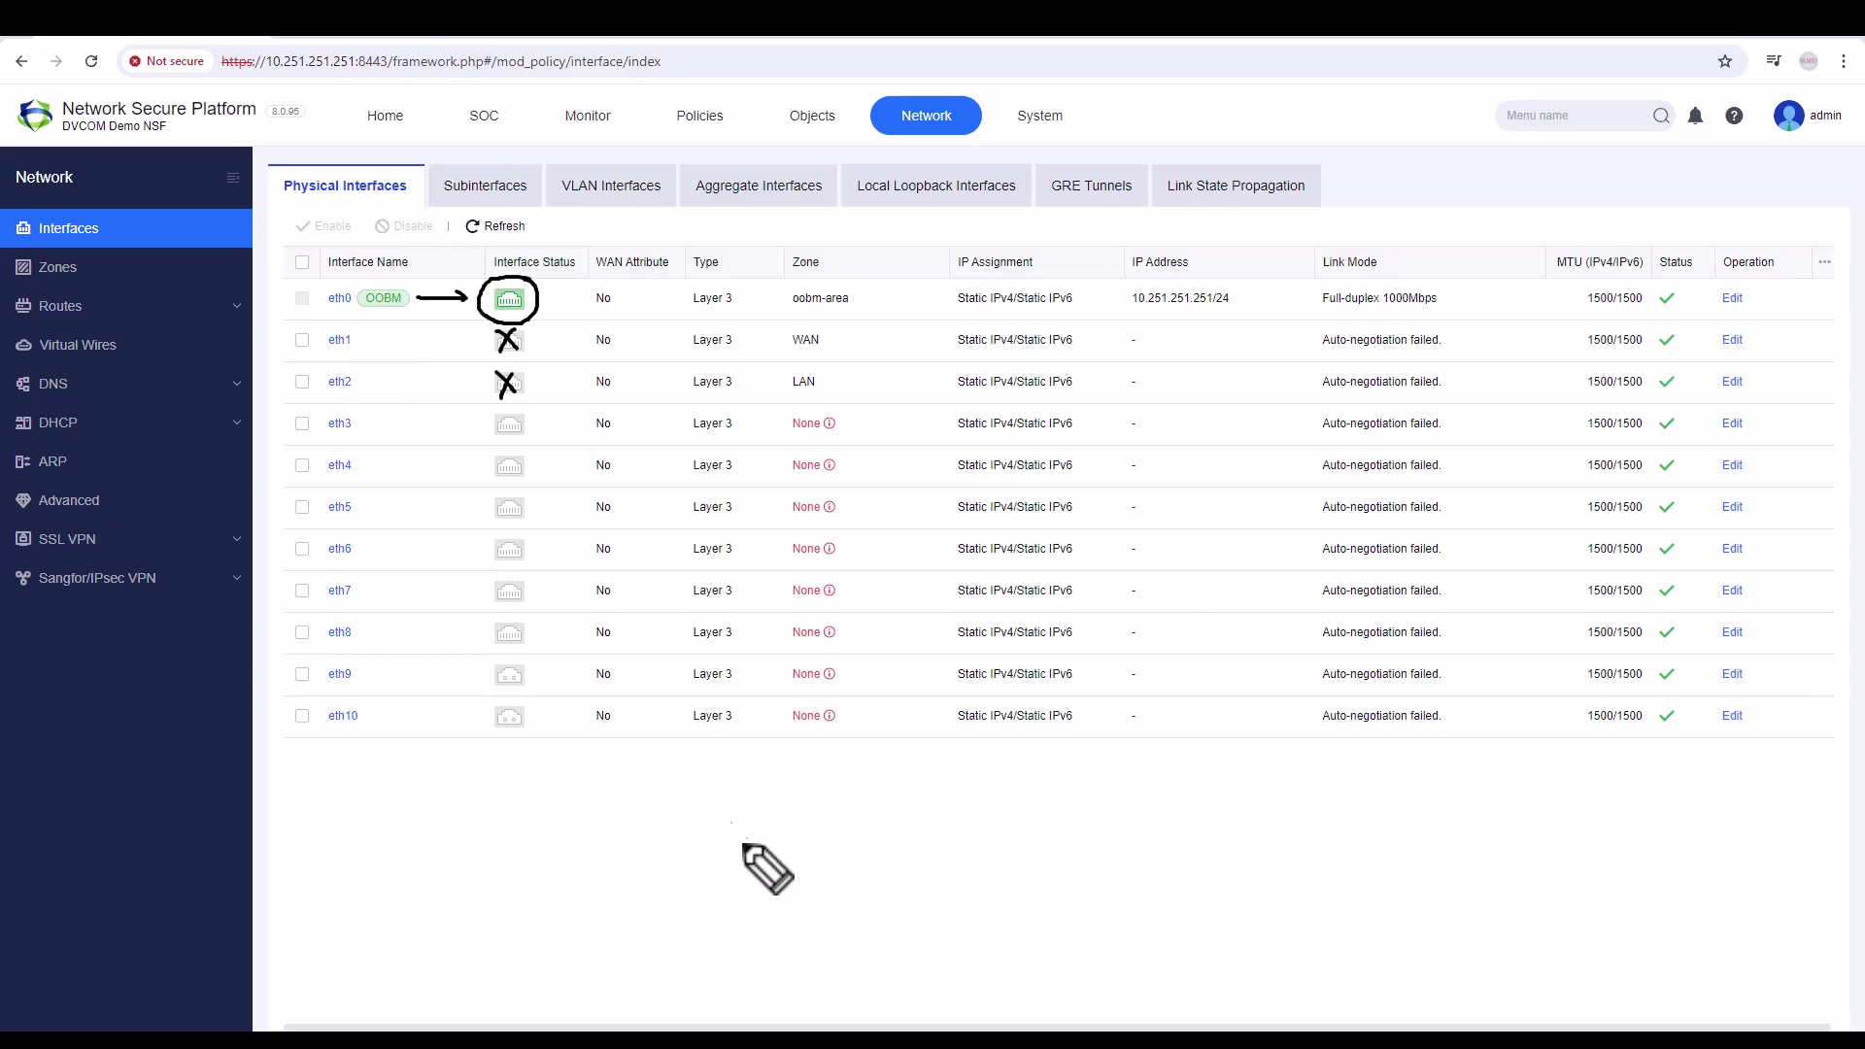
{"action": "key", "text": "Escape"}
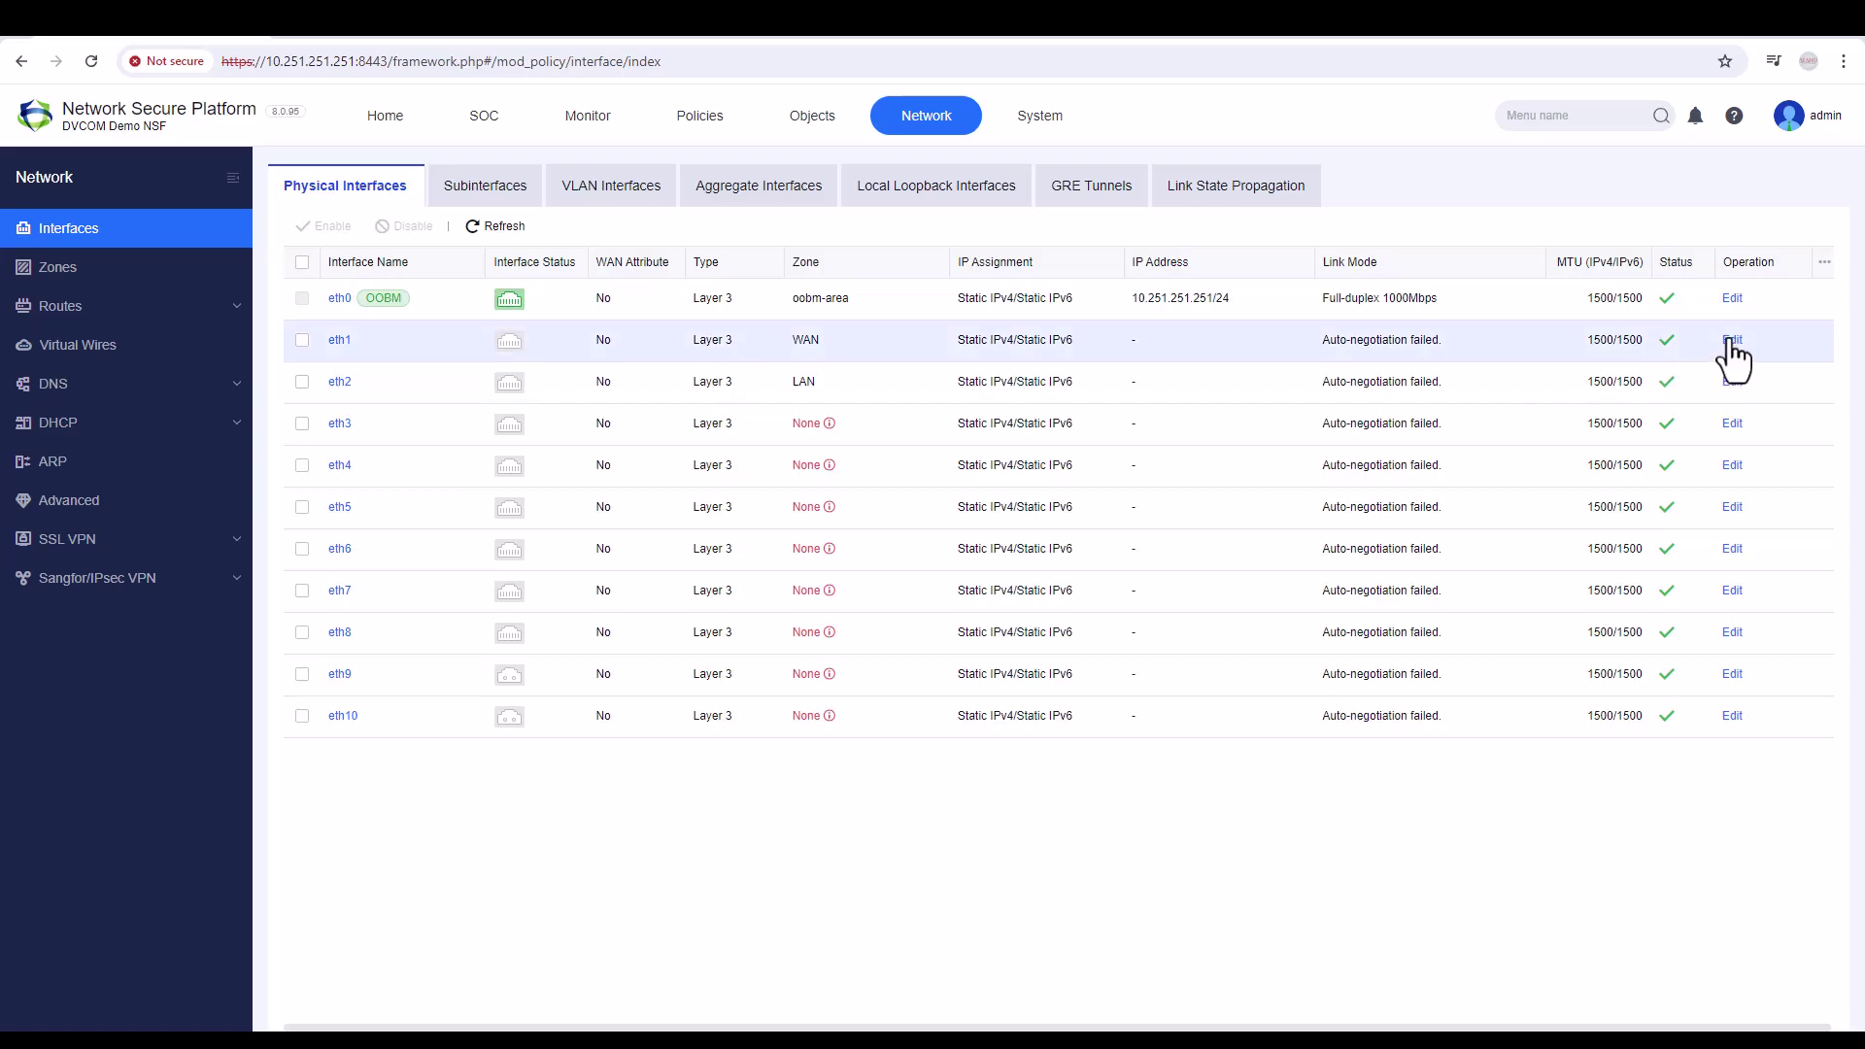
{"action": "mouse_move", "coordinate": [1745, 321]}
{"action": "left_mouse_down"}
{"action": "mouse_move", "coordinate": [1711, 357]}
{"action": "mouse_move", "coordinate": [1753, 327]}
{"action": "left_mouse_up"}
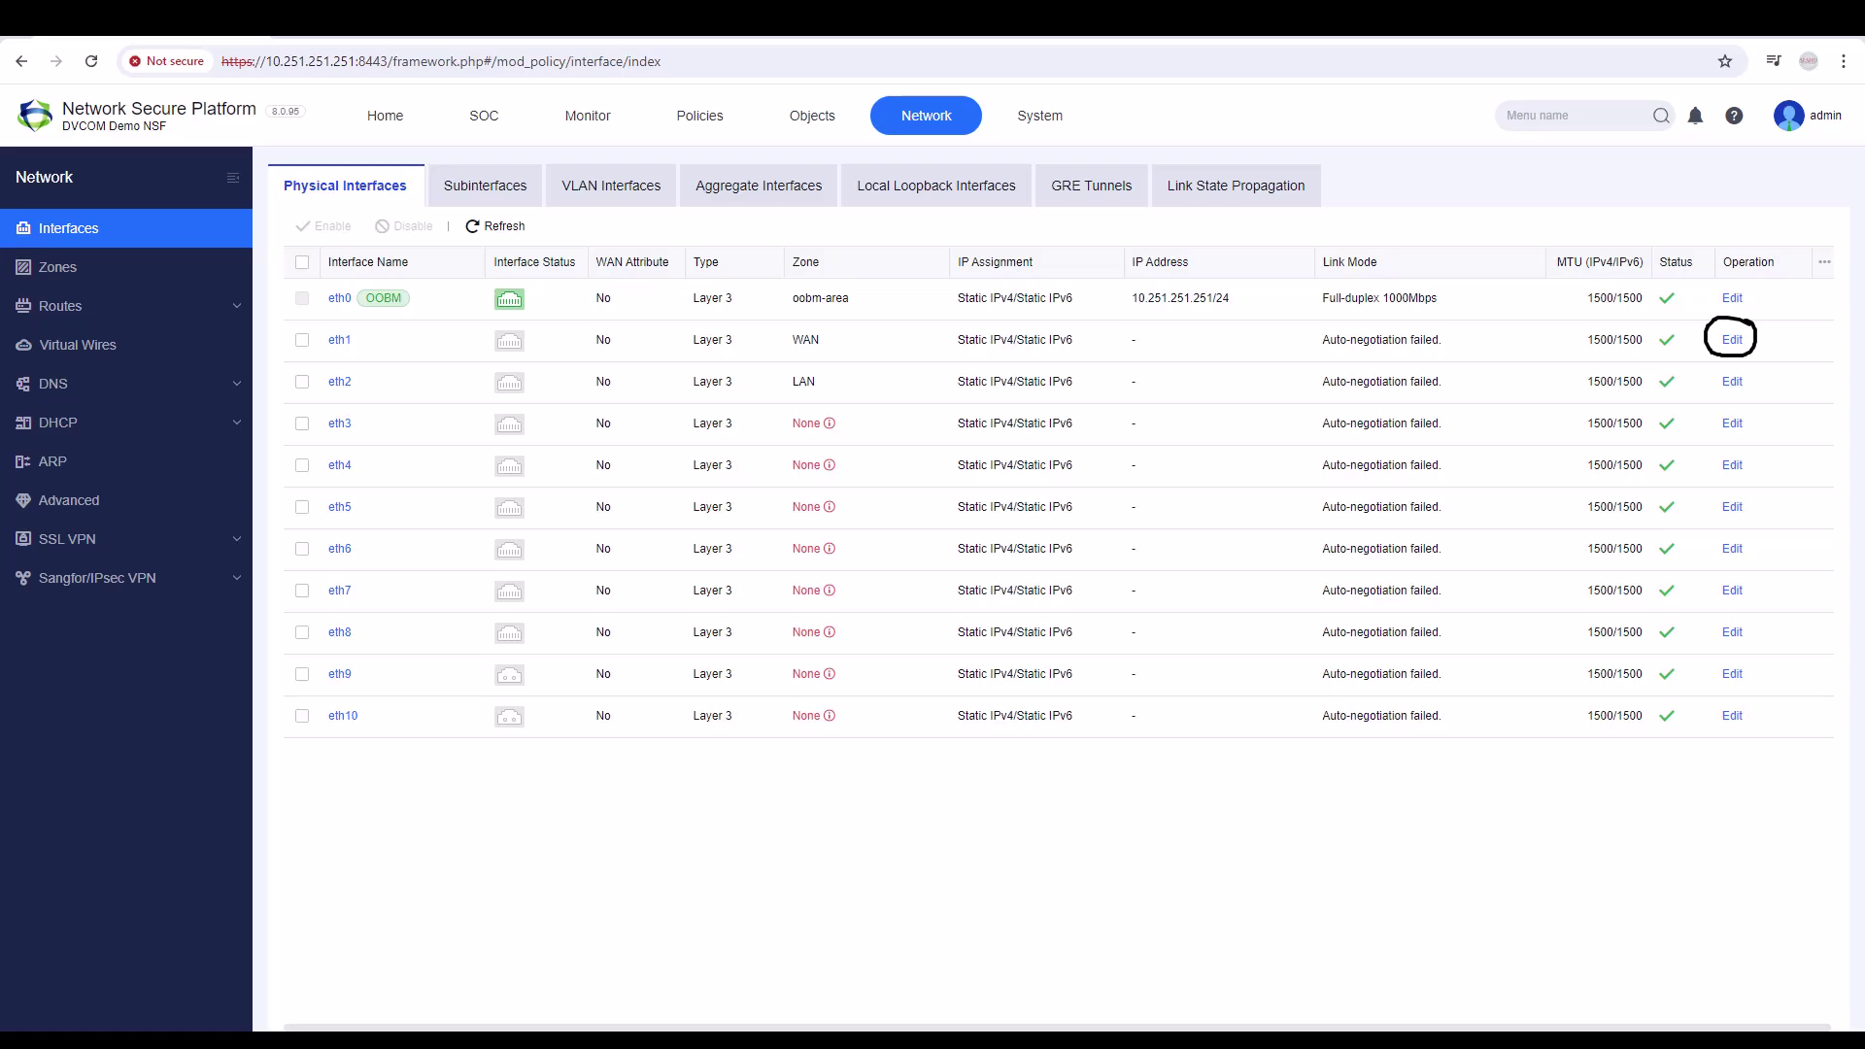
- Give eth1 description 'Connect to Internet', enable WAN attribute, and choose Static addressing
{"action": "left_click", "coordinate": [1732, 342]}
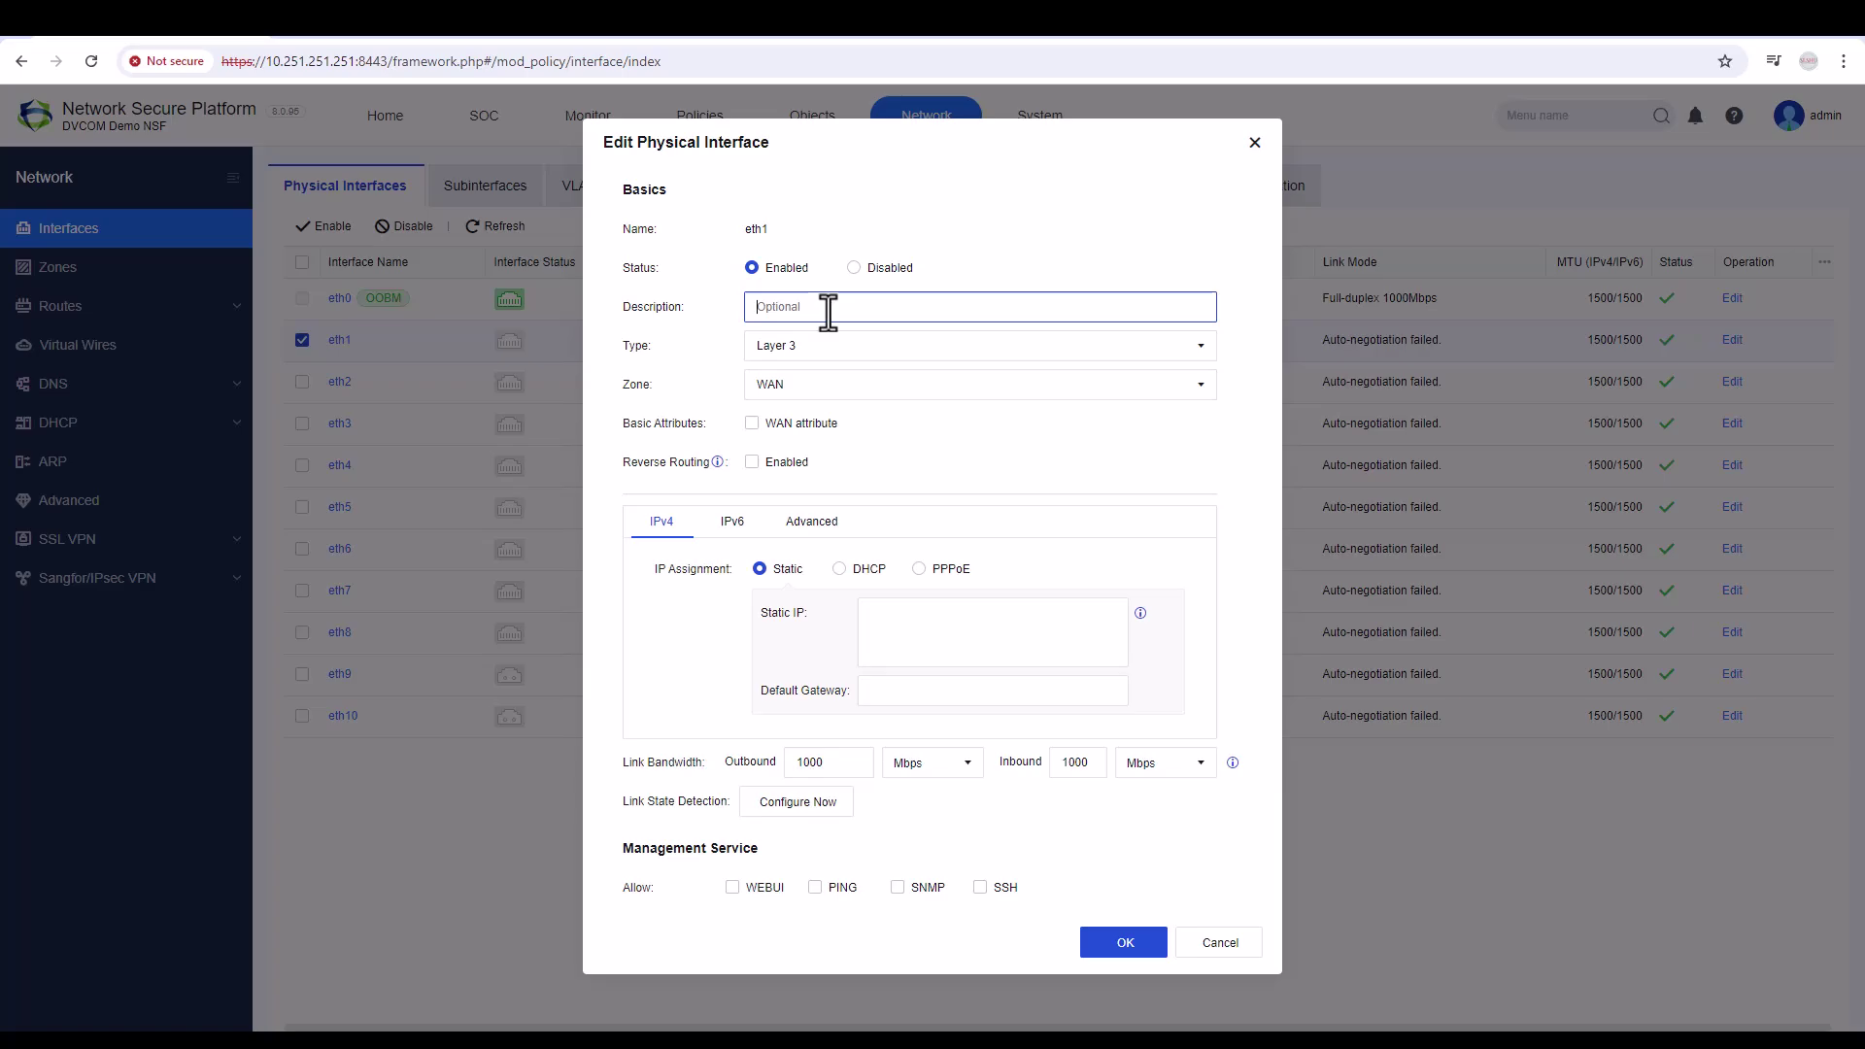
{"action": "type", "text": "Connect to Internet"}
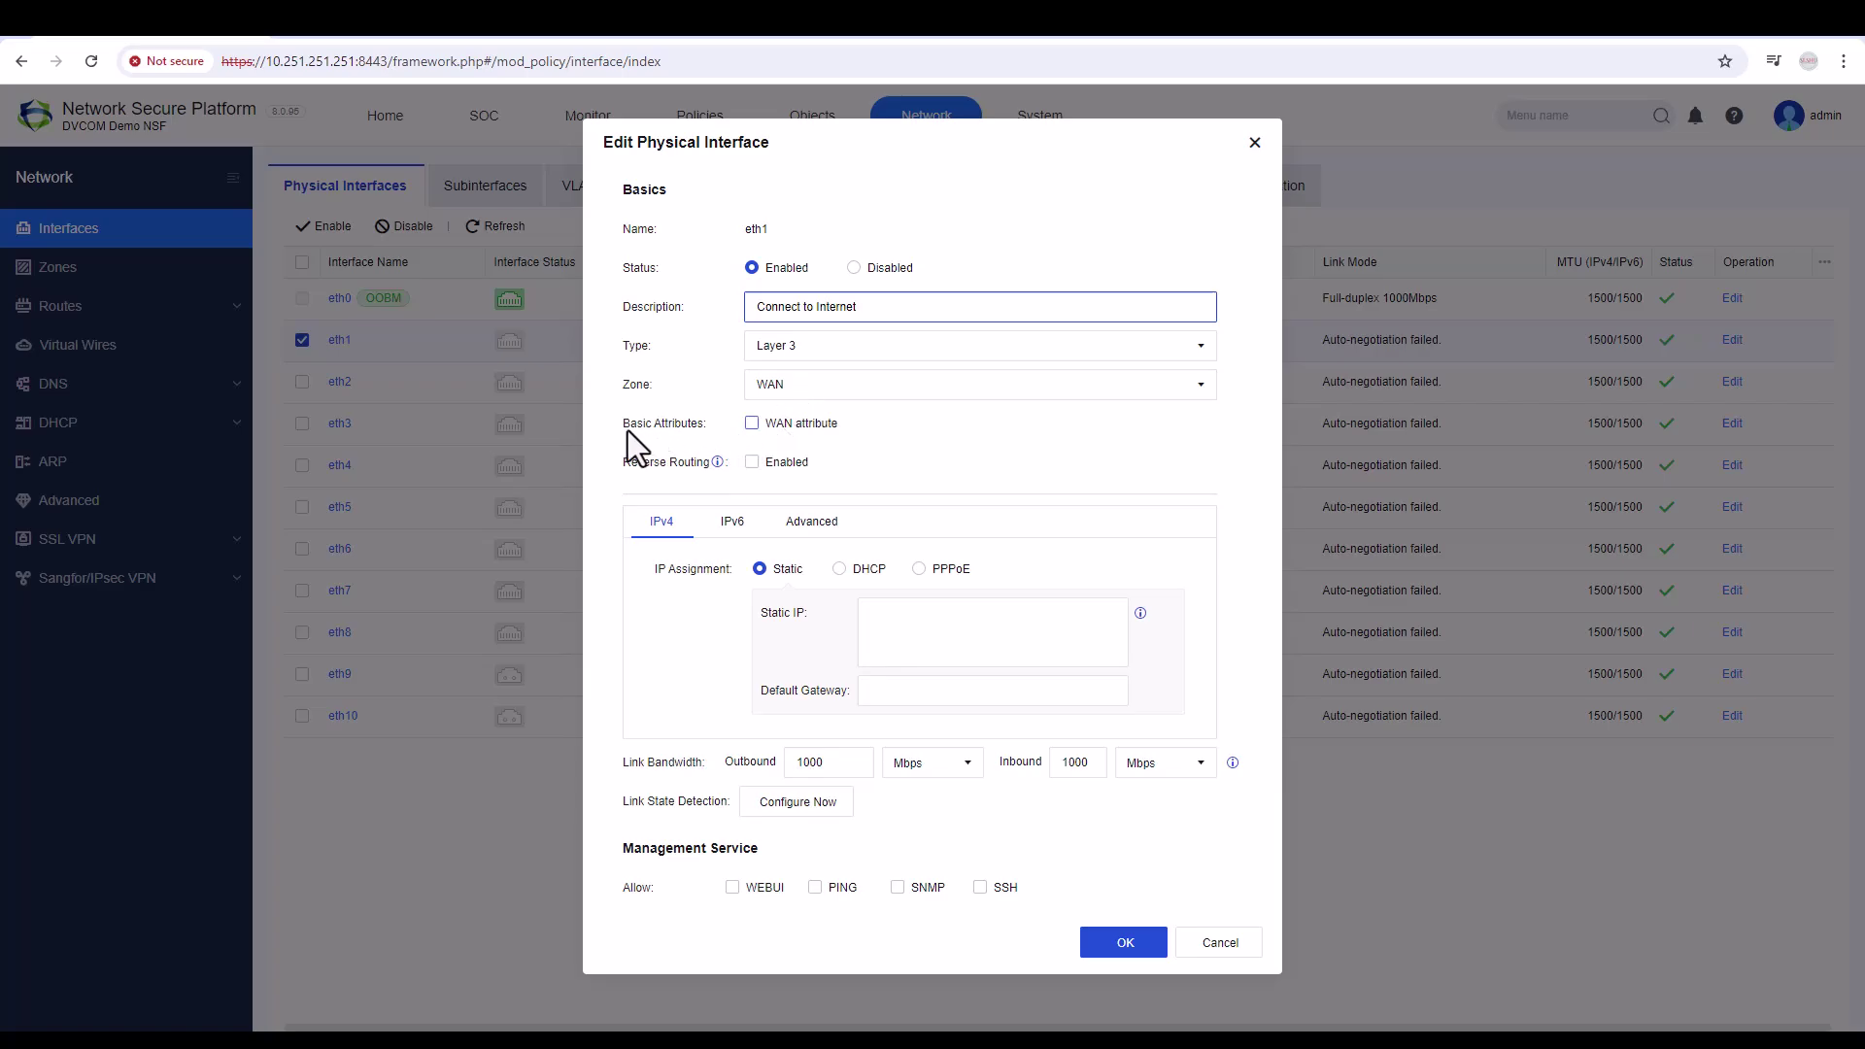
{"action": "left_click", "coordinate": [750, 424]}
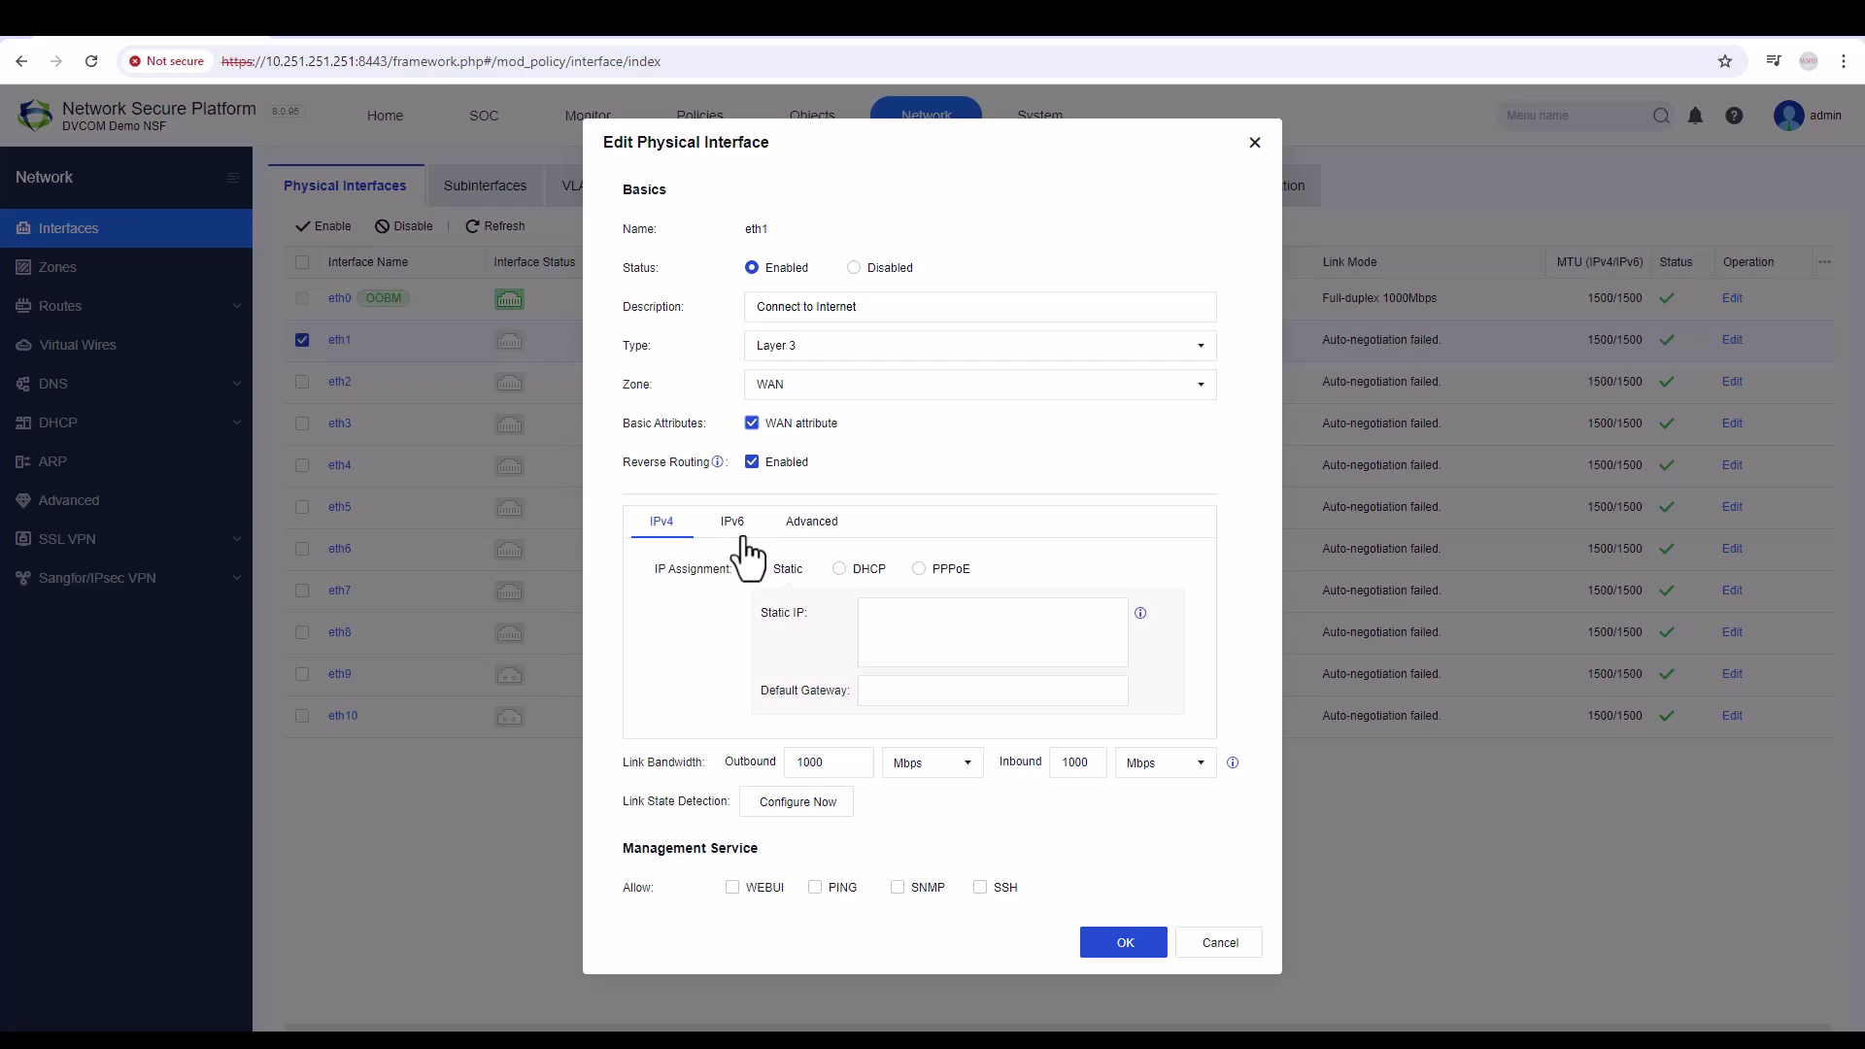
{"action": "left_click", "coordinate": [792, 524]}
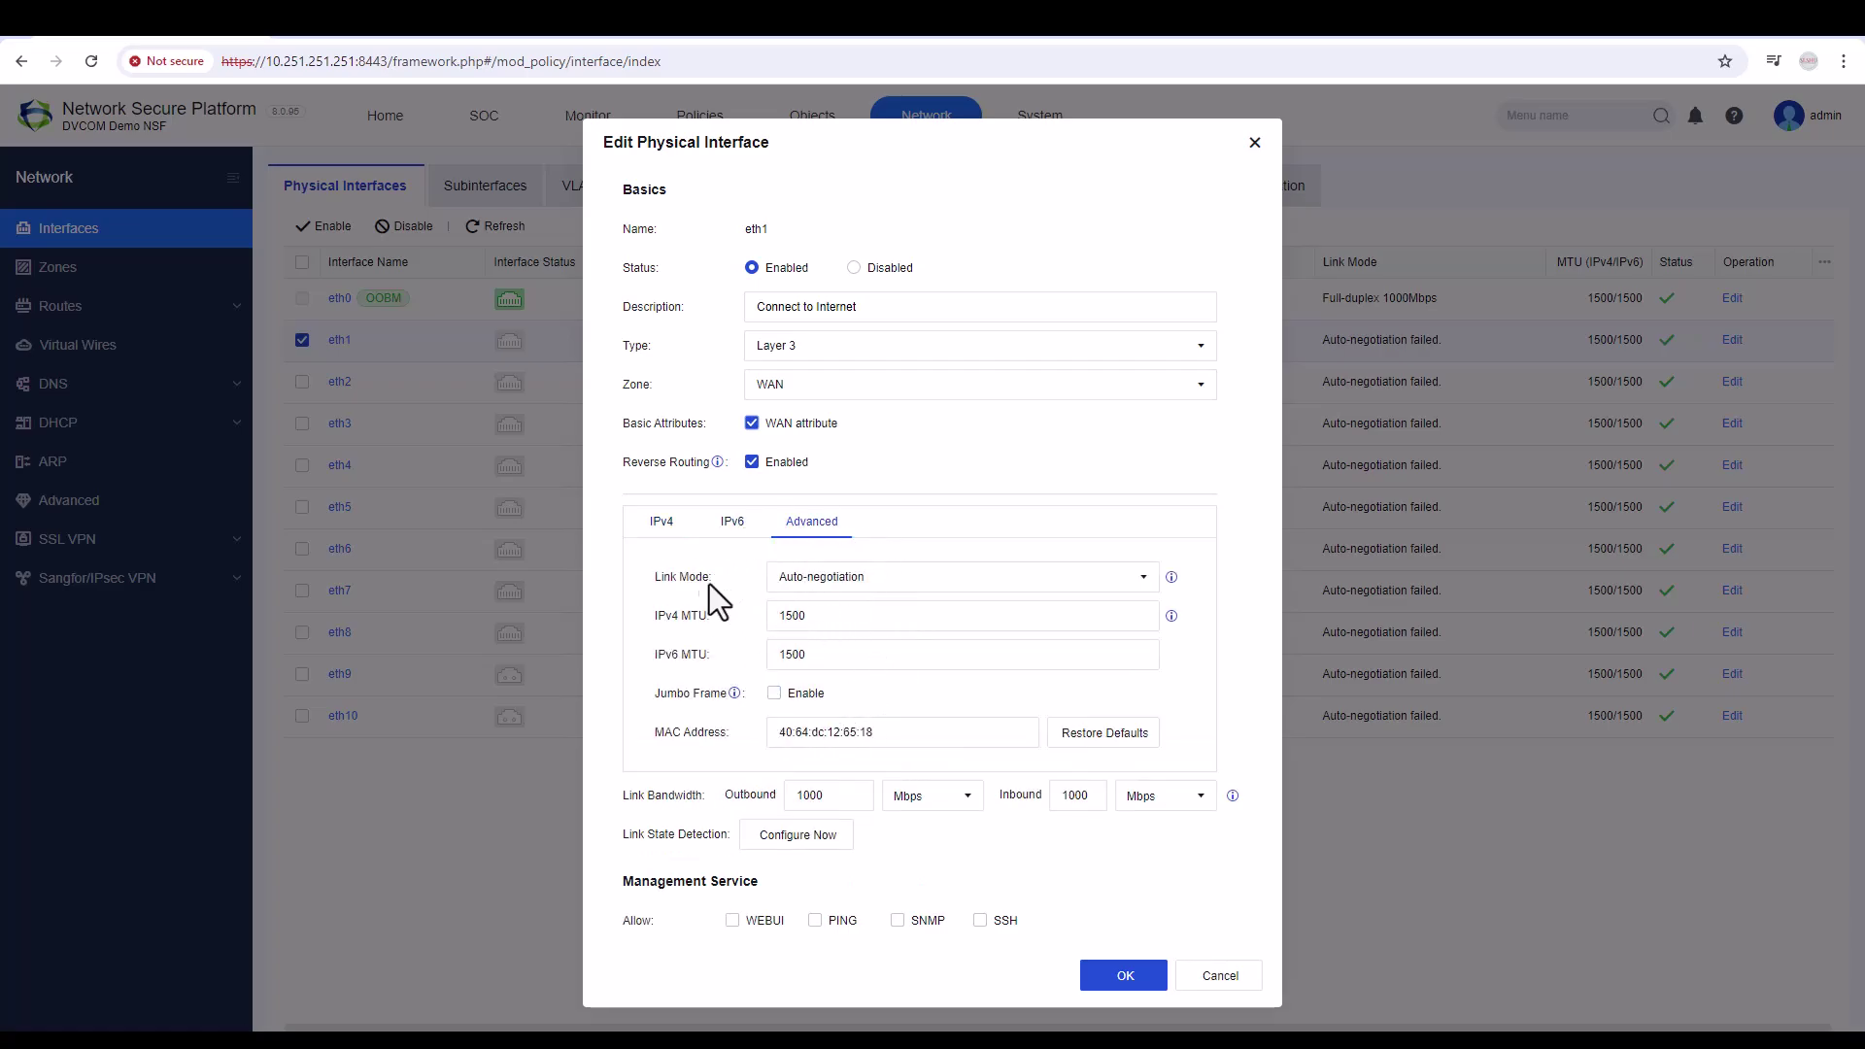
{"action": "left_click", "coordinate": [666, 516]}
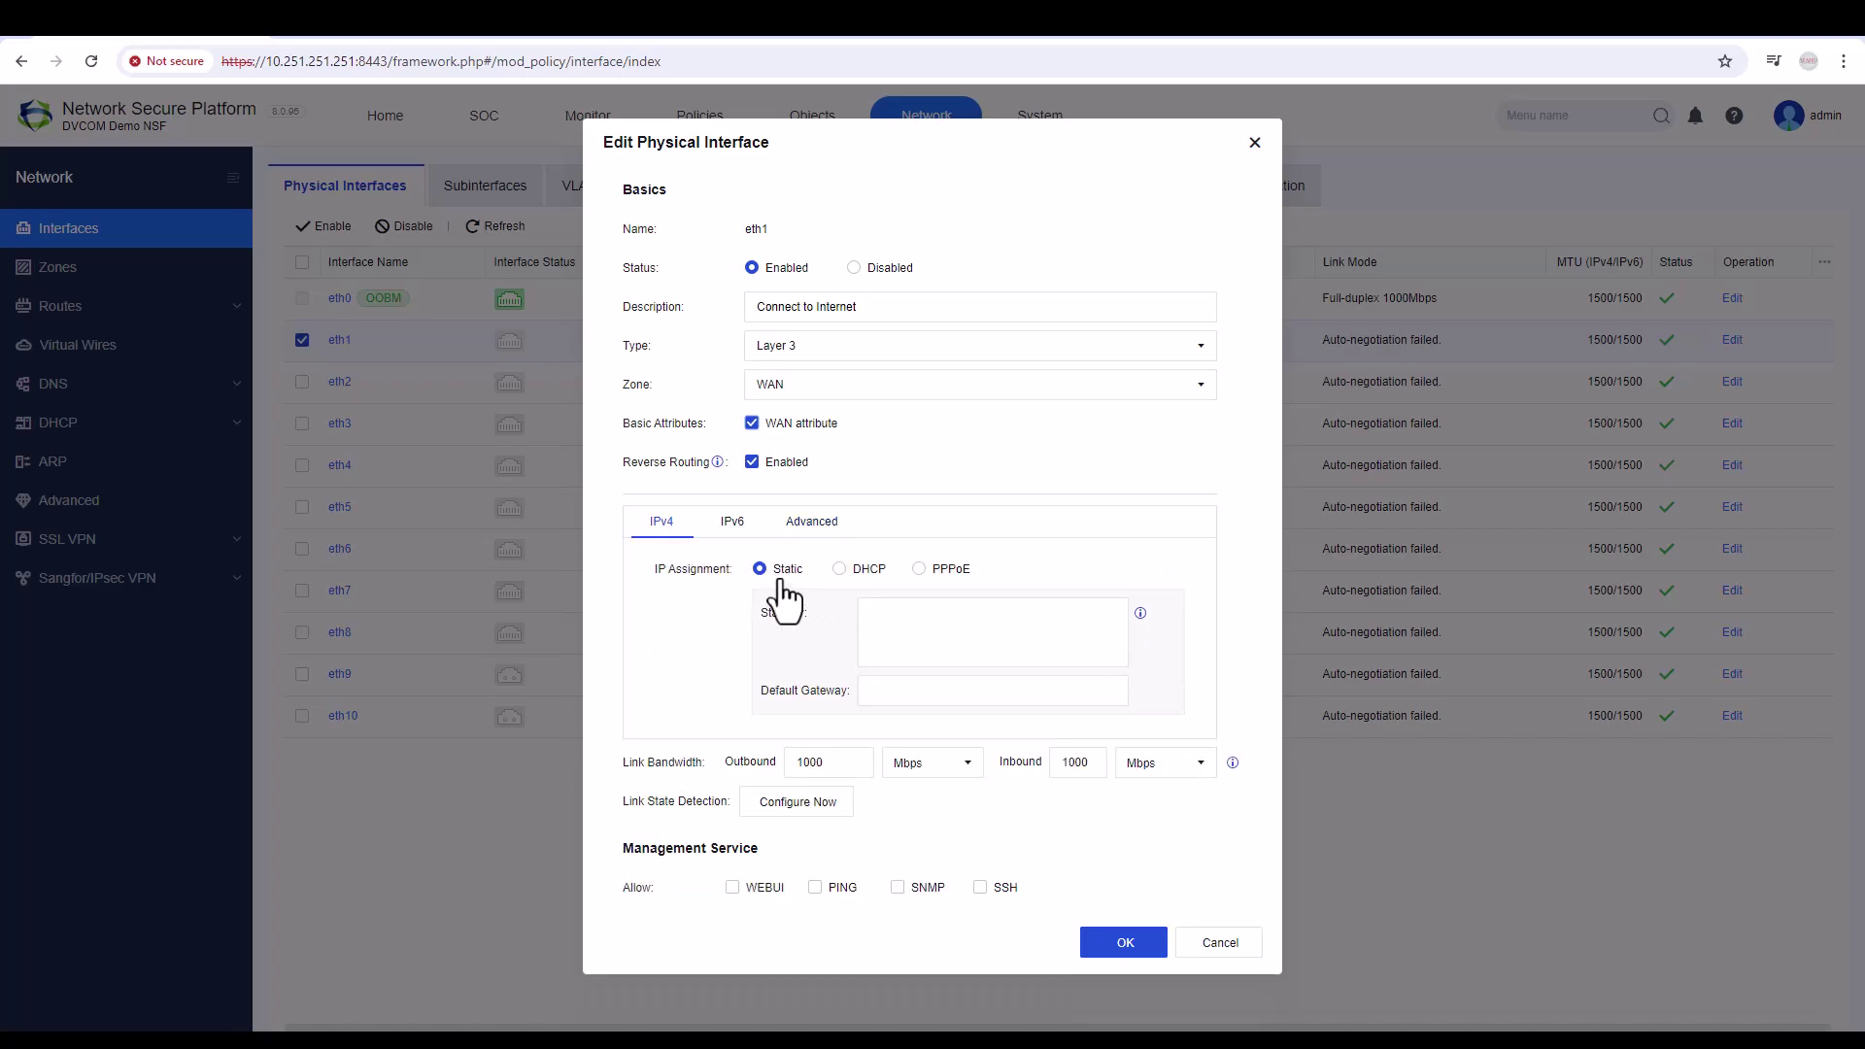
{"action": "left_click", "coordinate": [839, 569]}
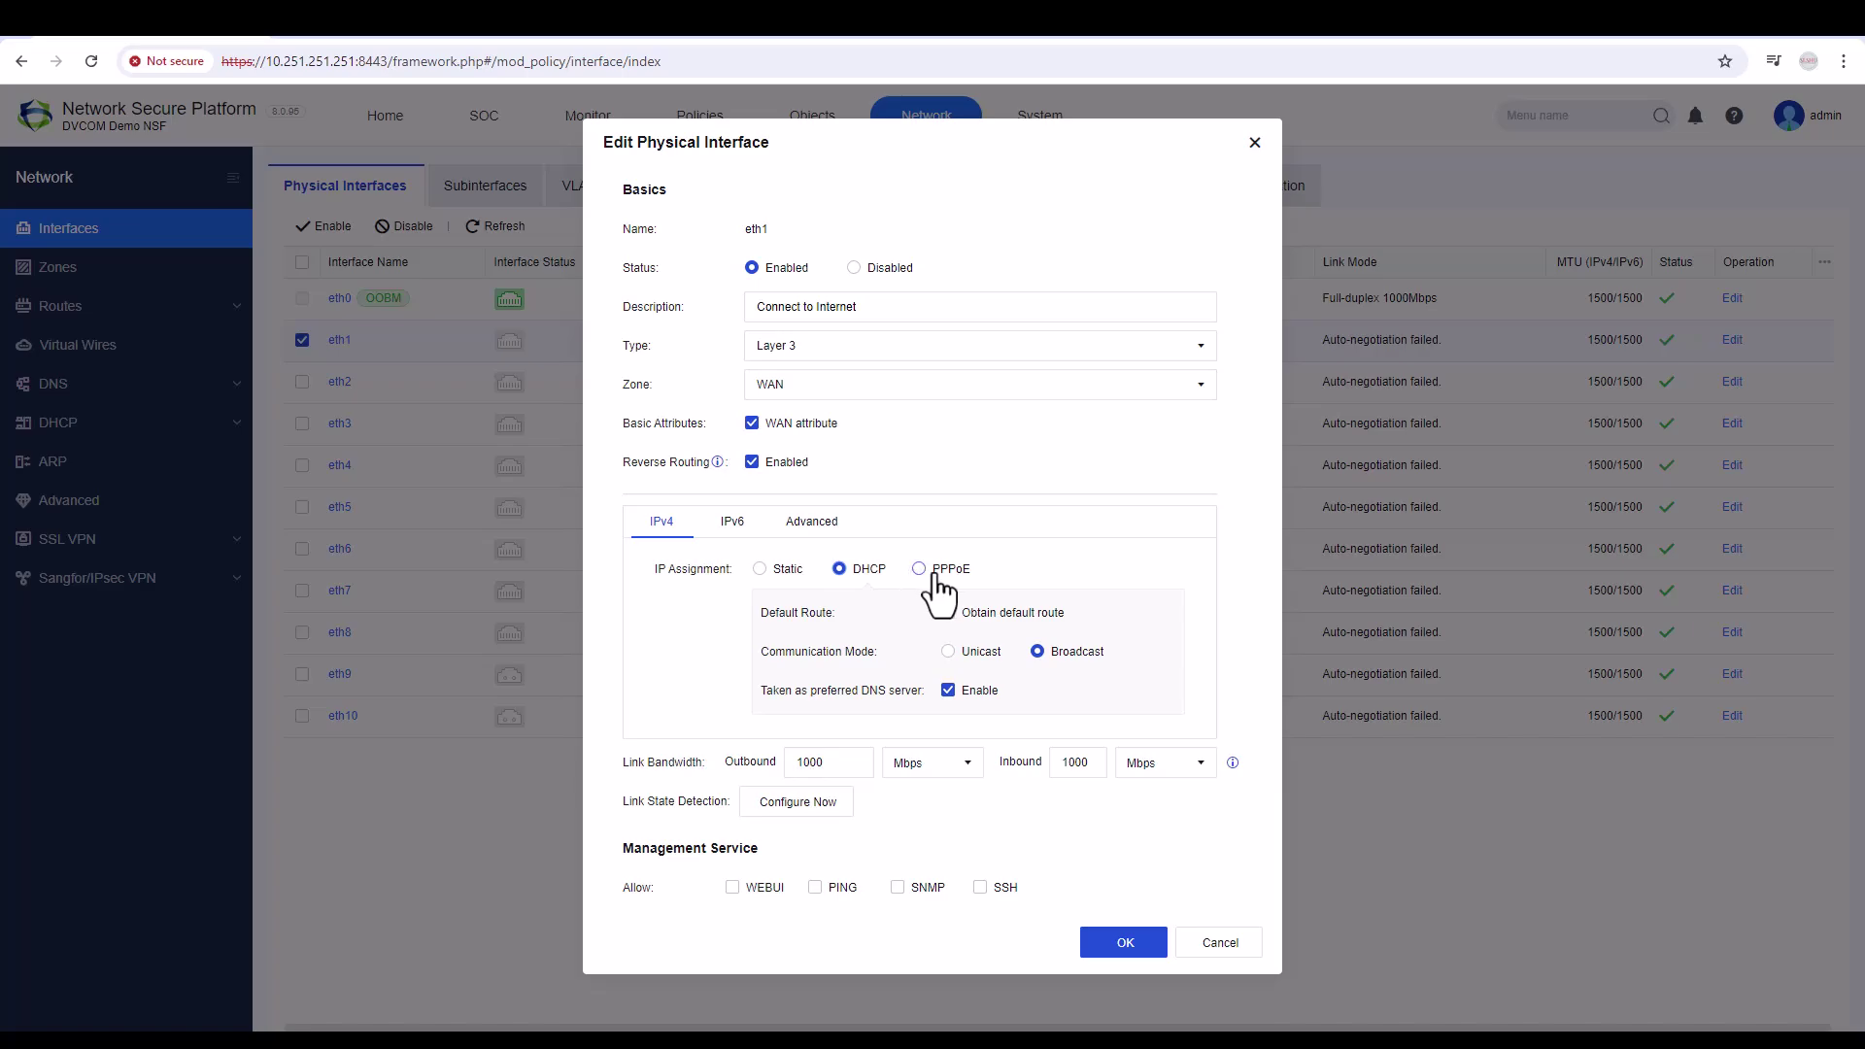
{"action": "left_click", "coordinate": [919, 571]}
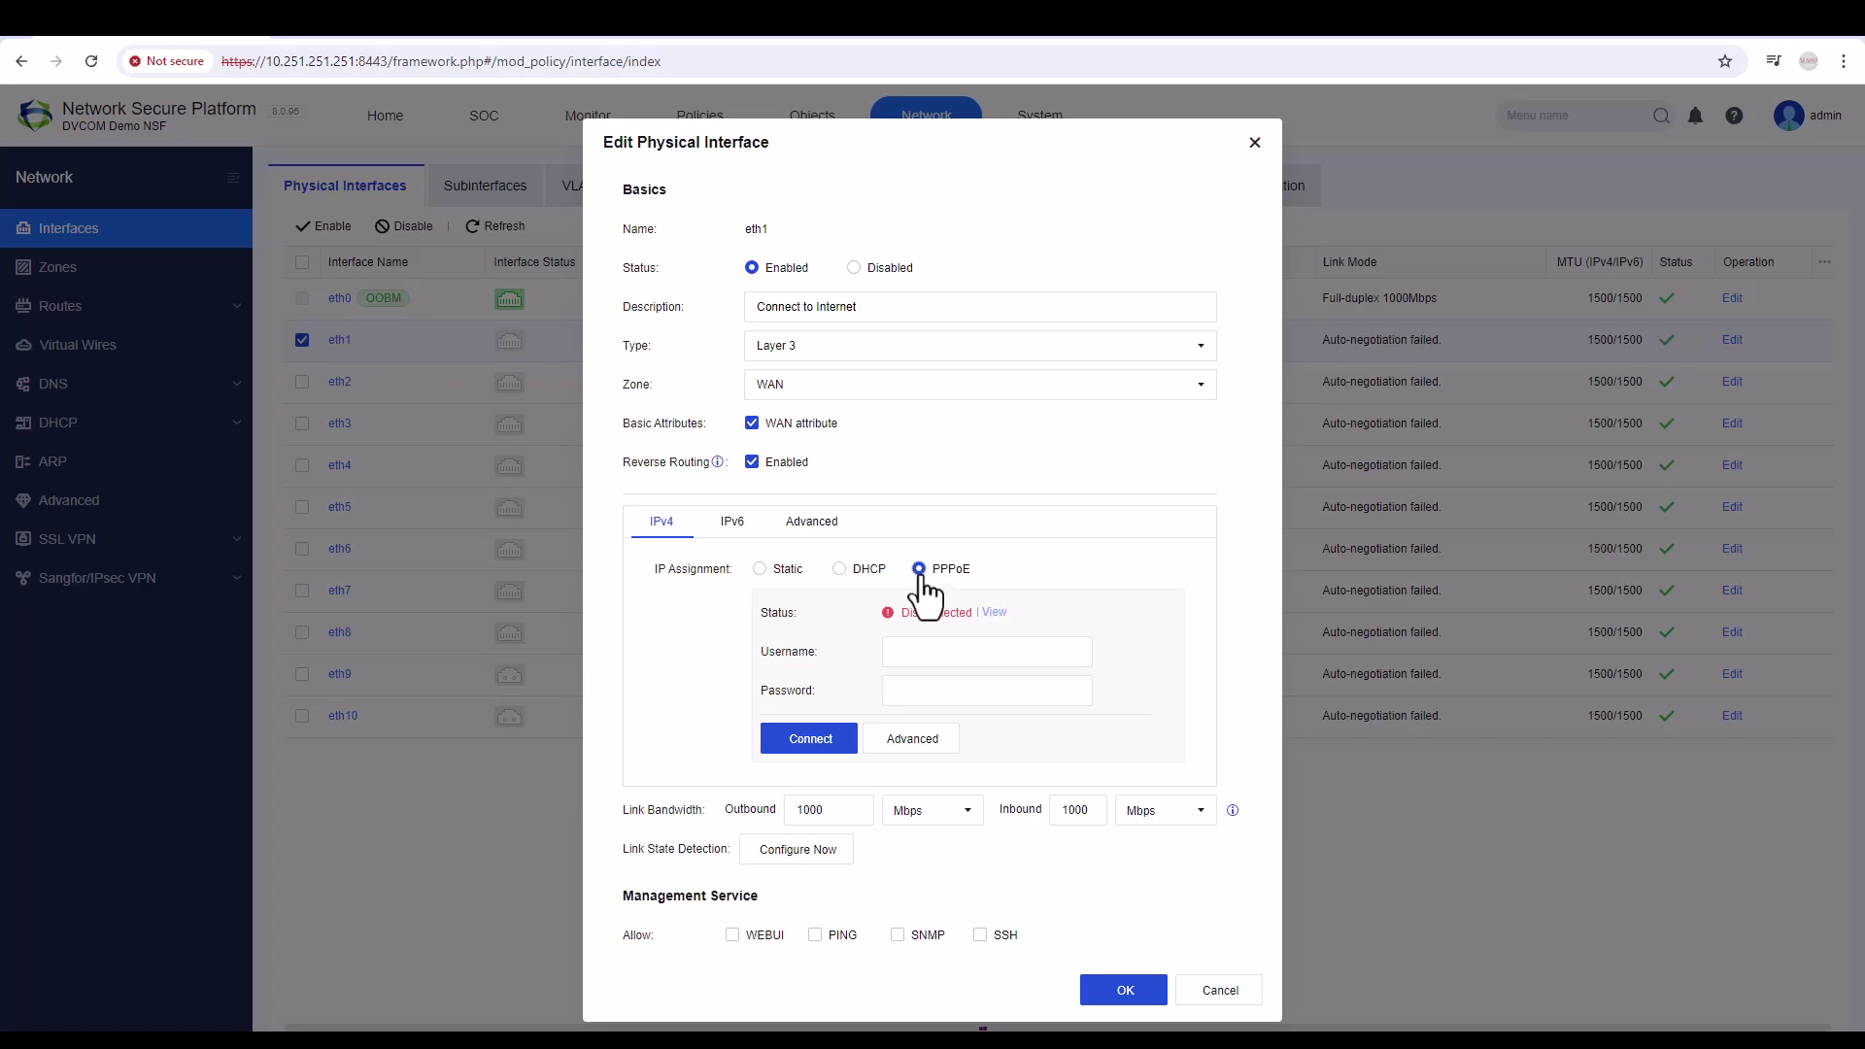
{"action": "left_click", "coordinate": [787, 573]}
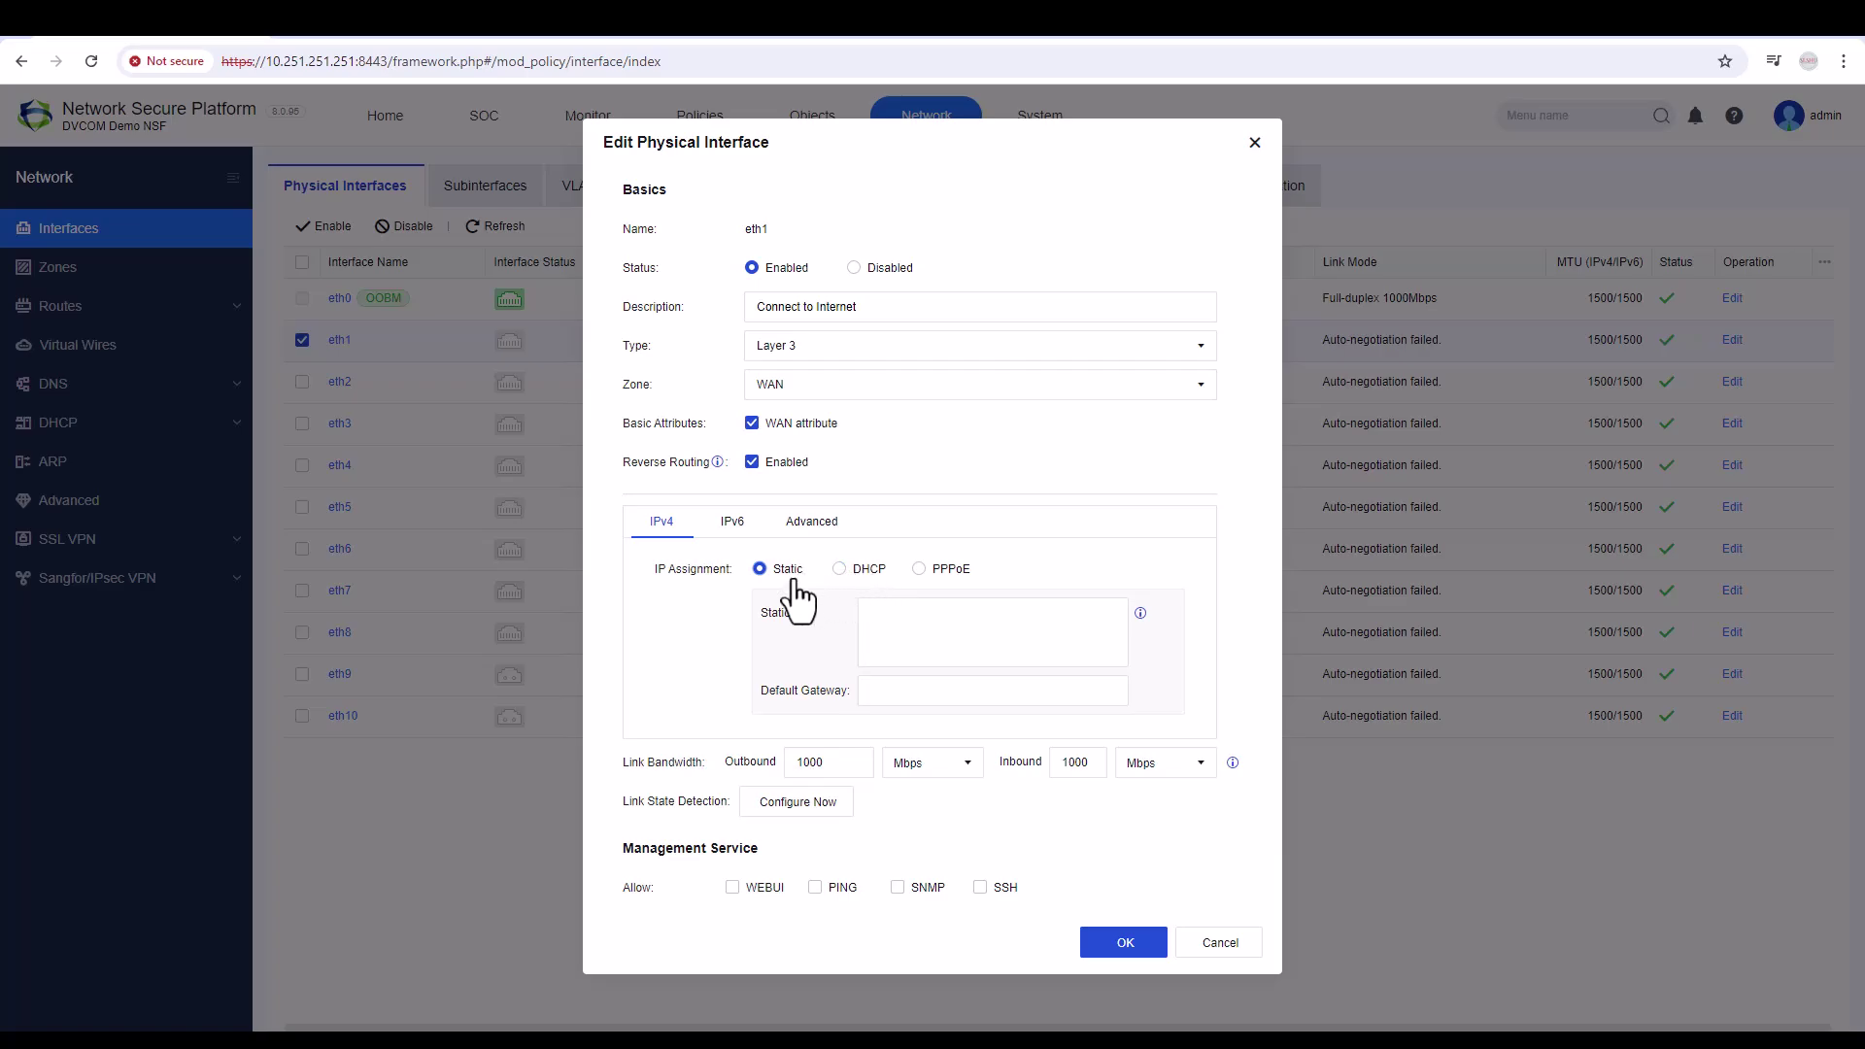
- Enter eth1's static IP 192.168.254.15/24 and default gateway 192.168.254.1
{"action": "left_click", "coordinate": [870, 611]}
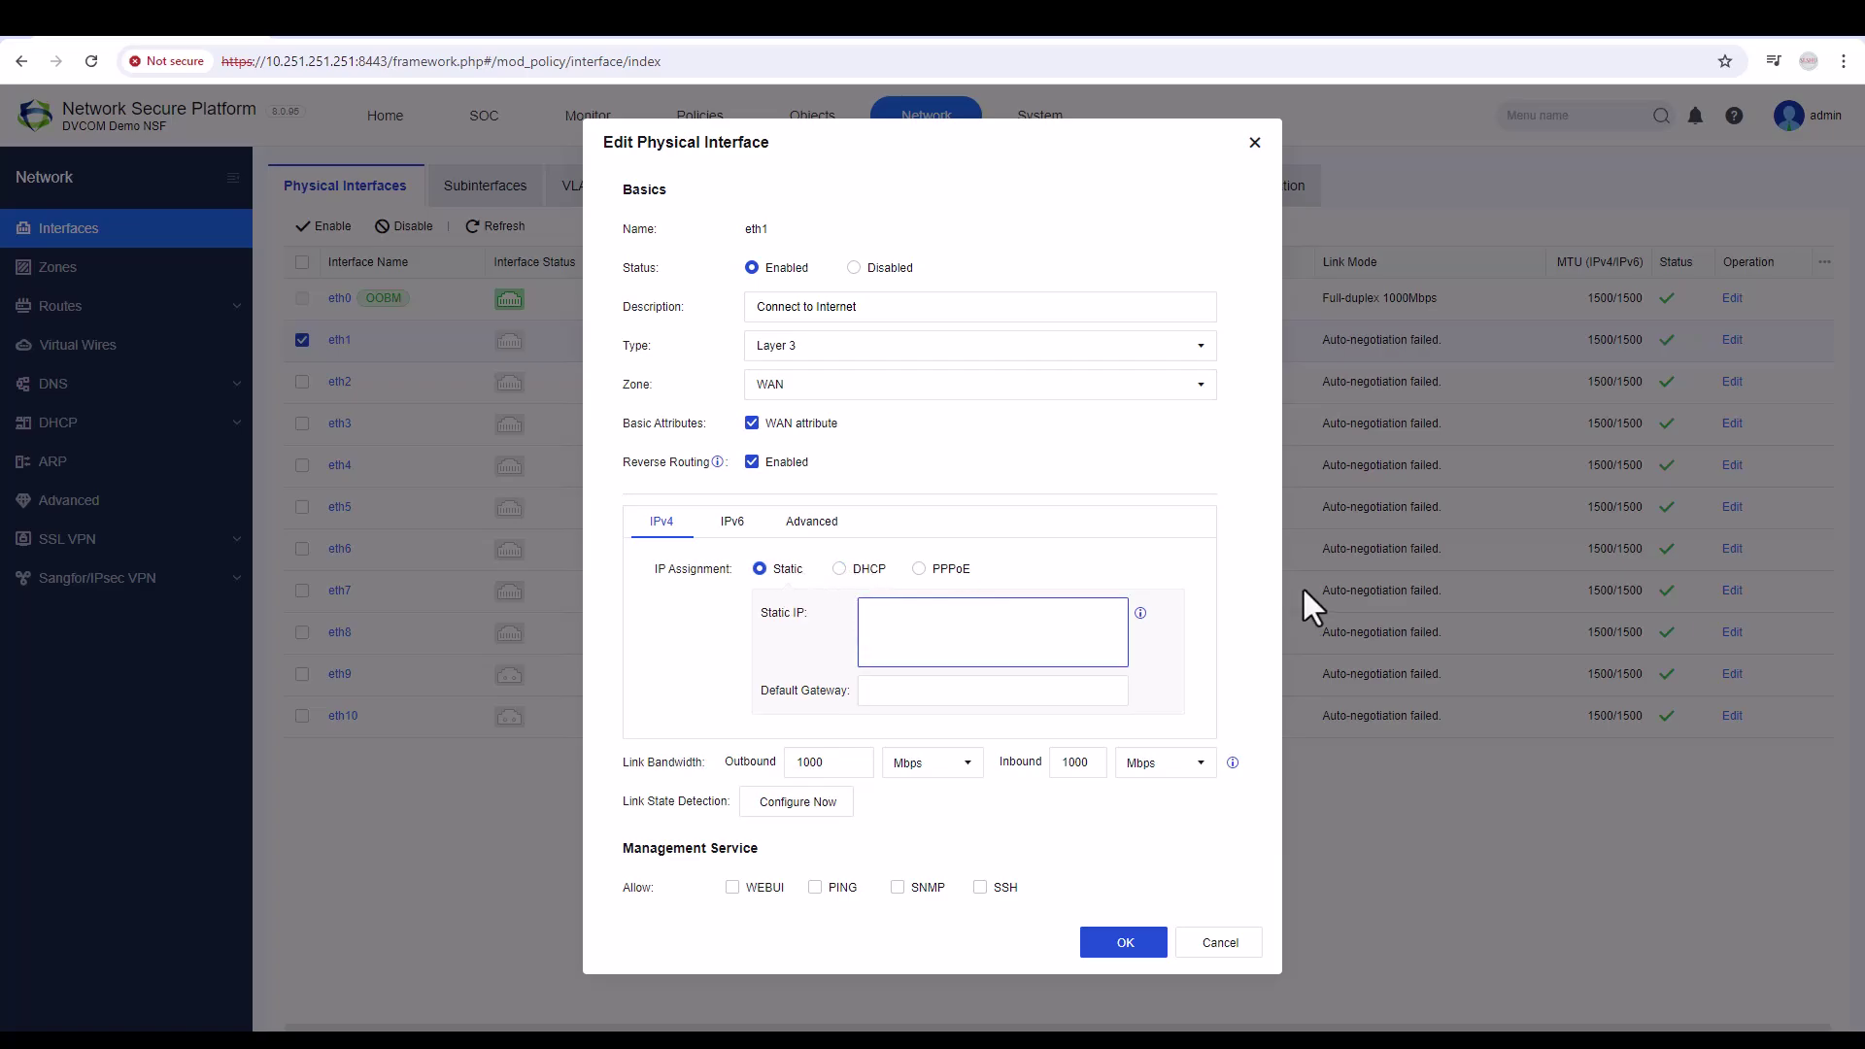
{"action": "type", "text": "192.168.254.15"}
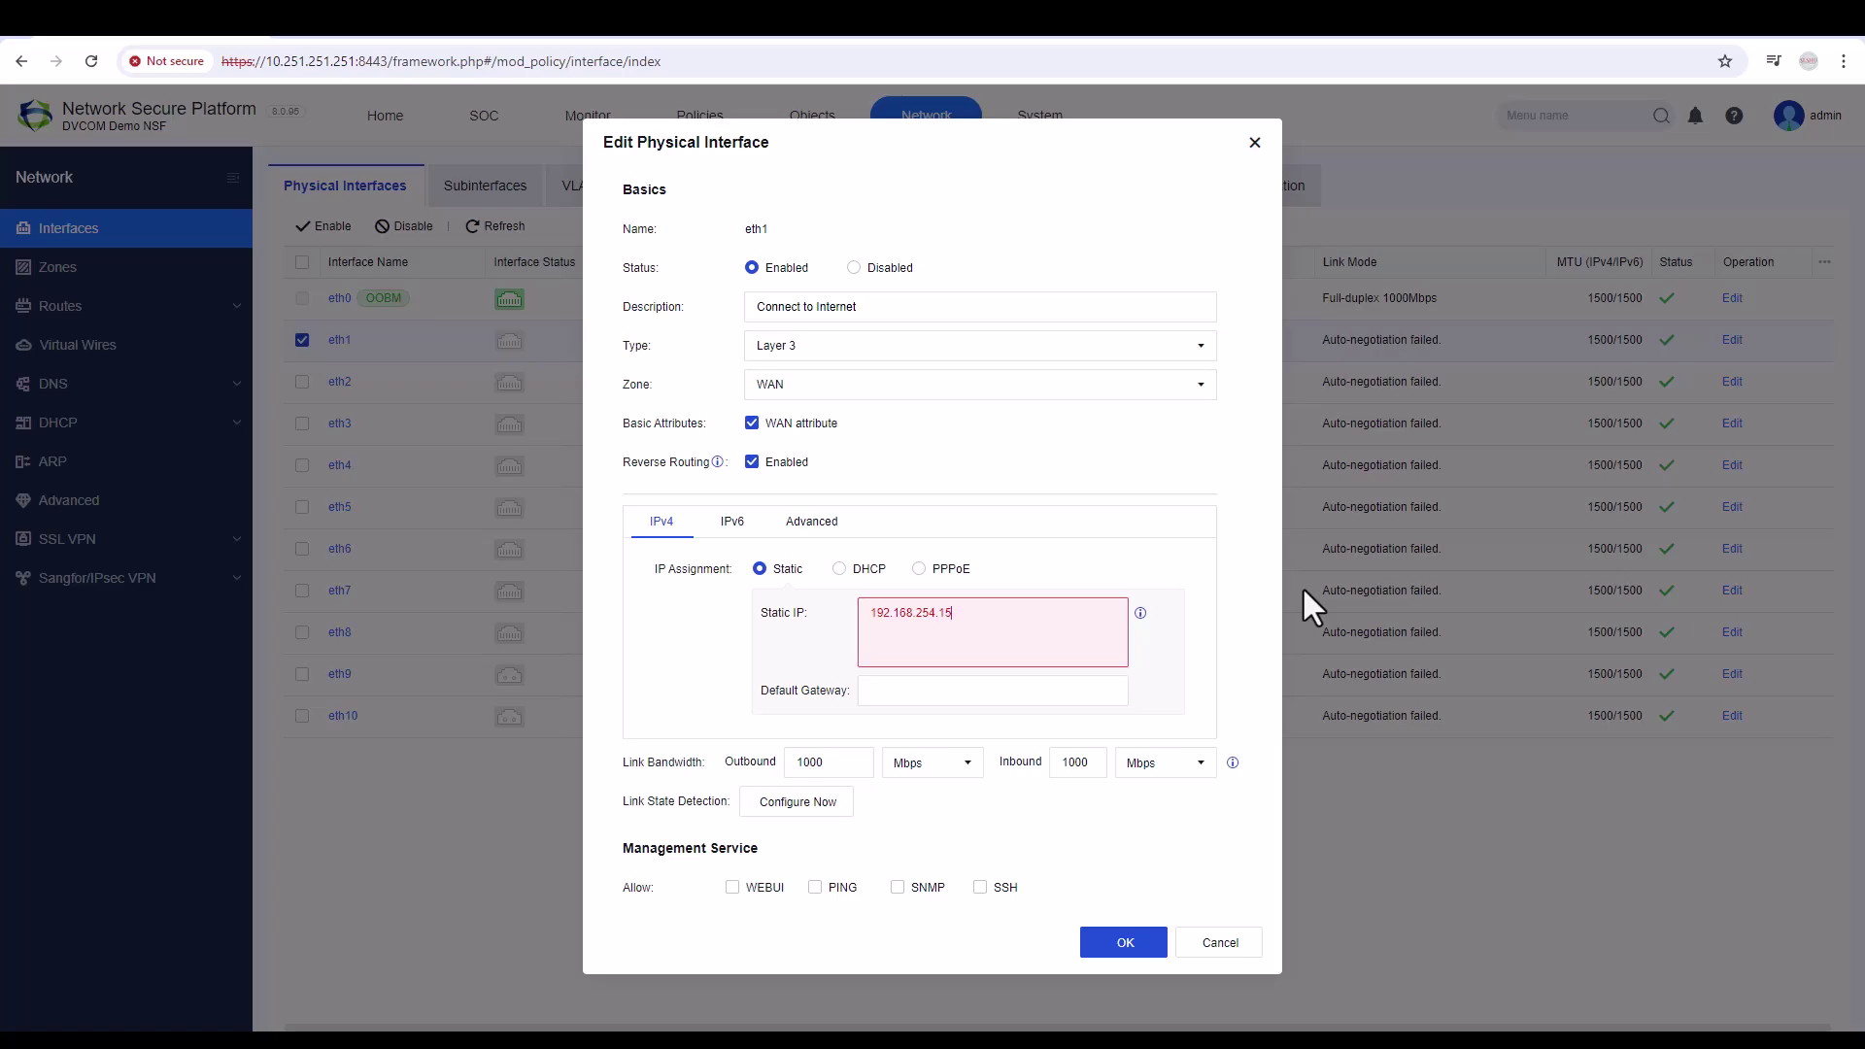
{"action": "type", "text": "/24"}
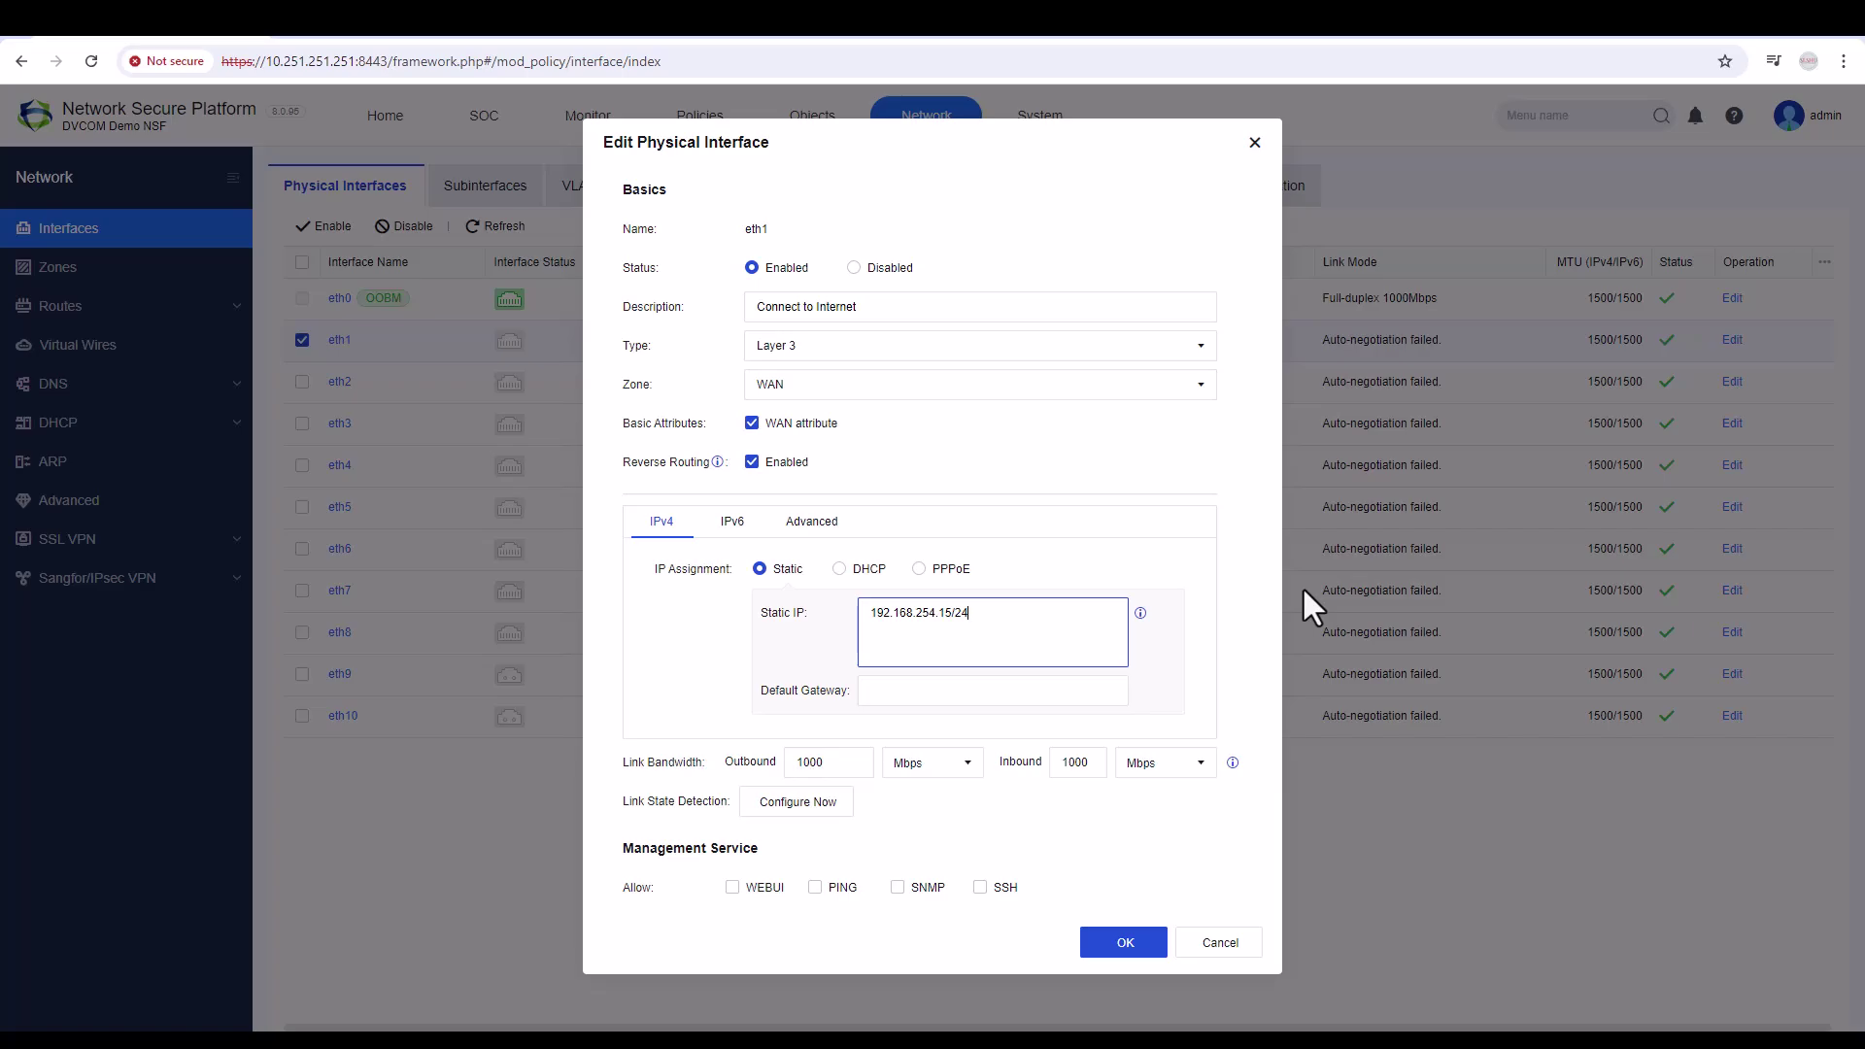
{"action": "left_click", "coordinate": [1029, 697]}
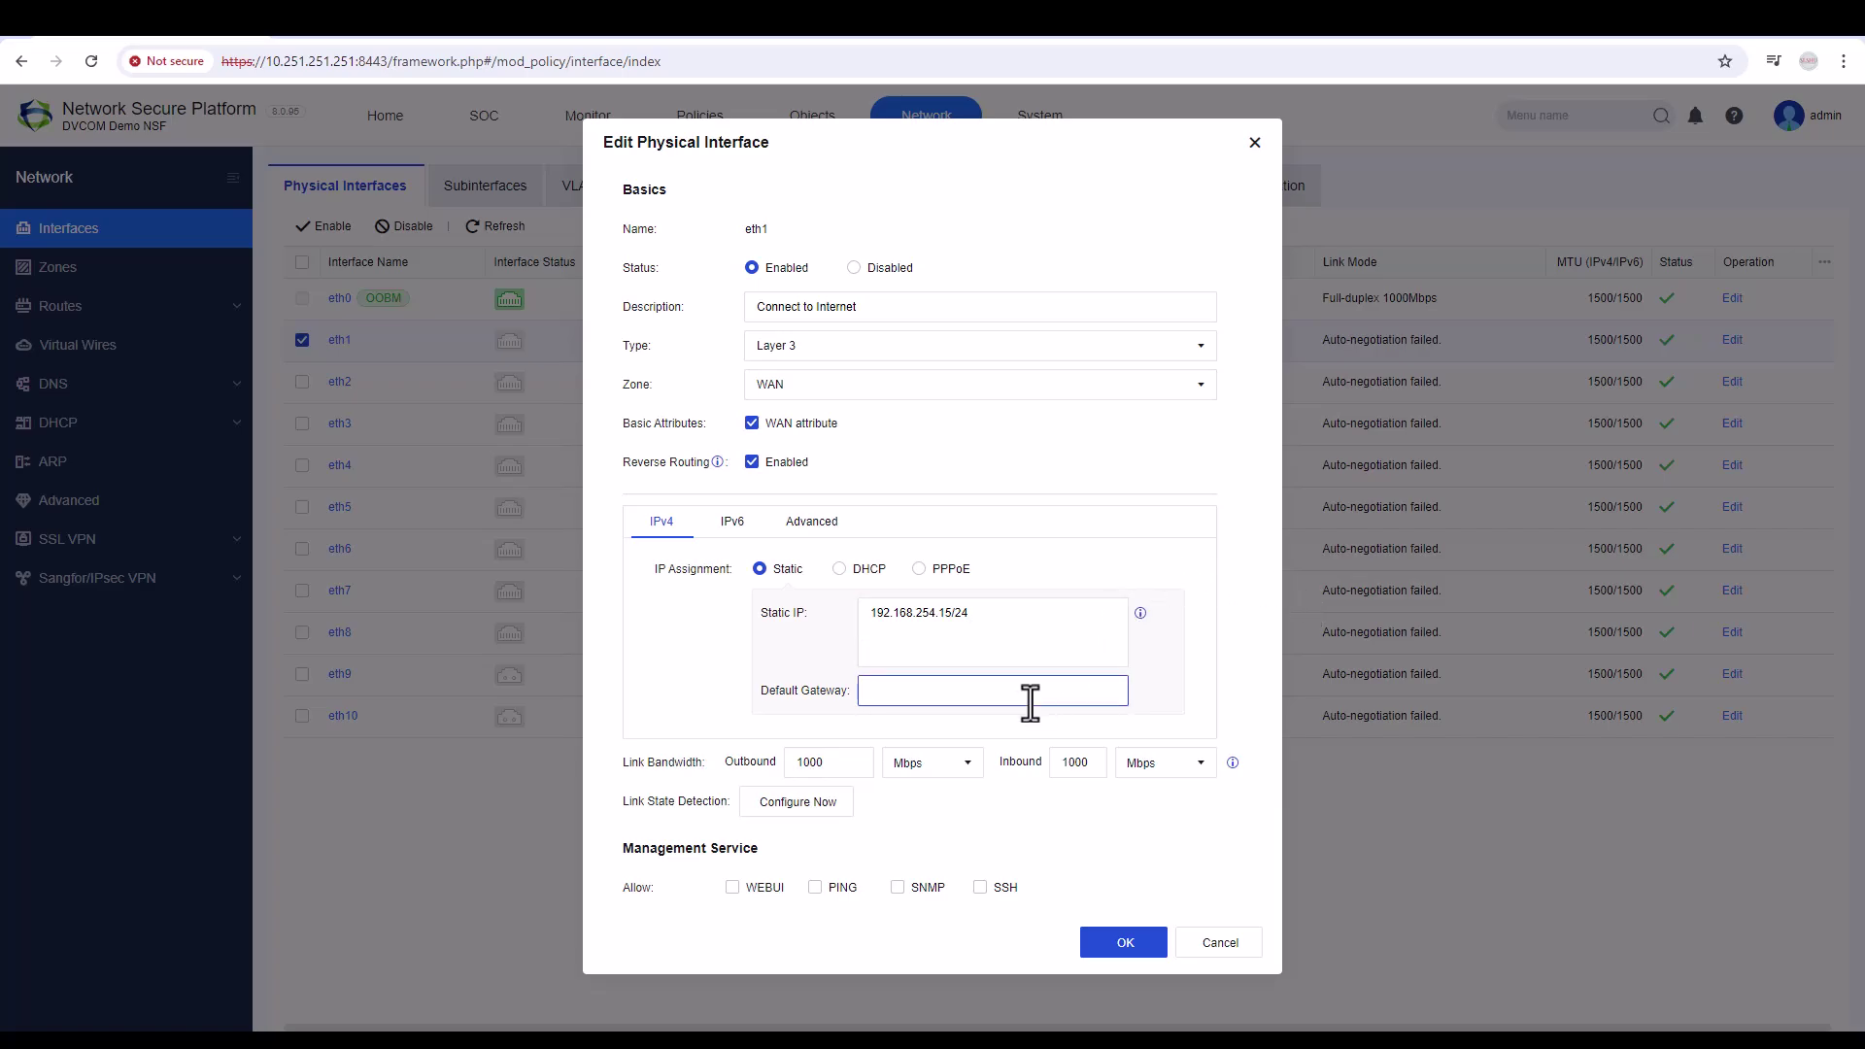
{"action": "type", "text": "192"}
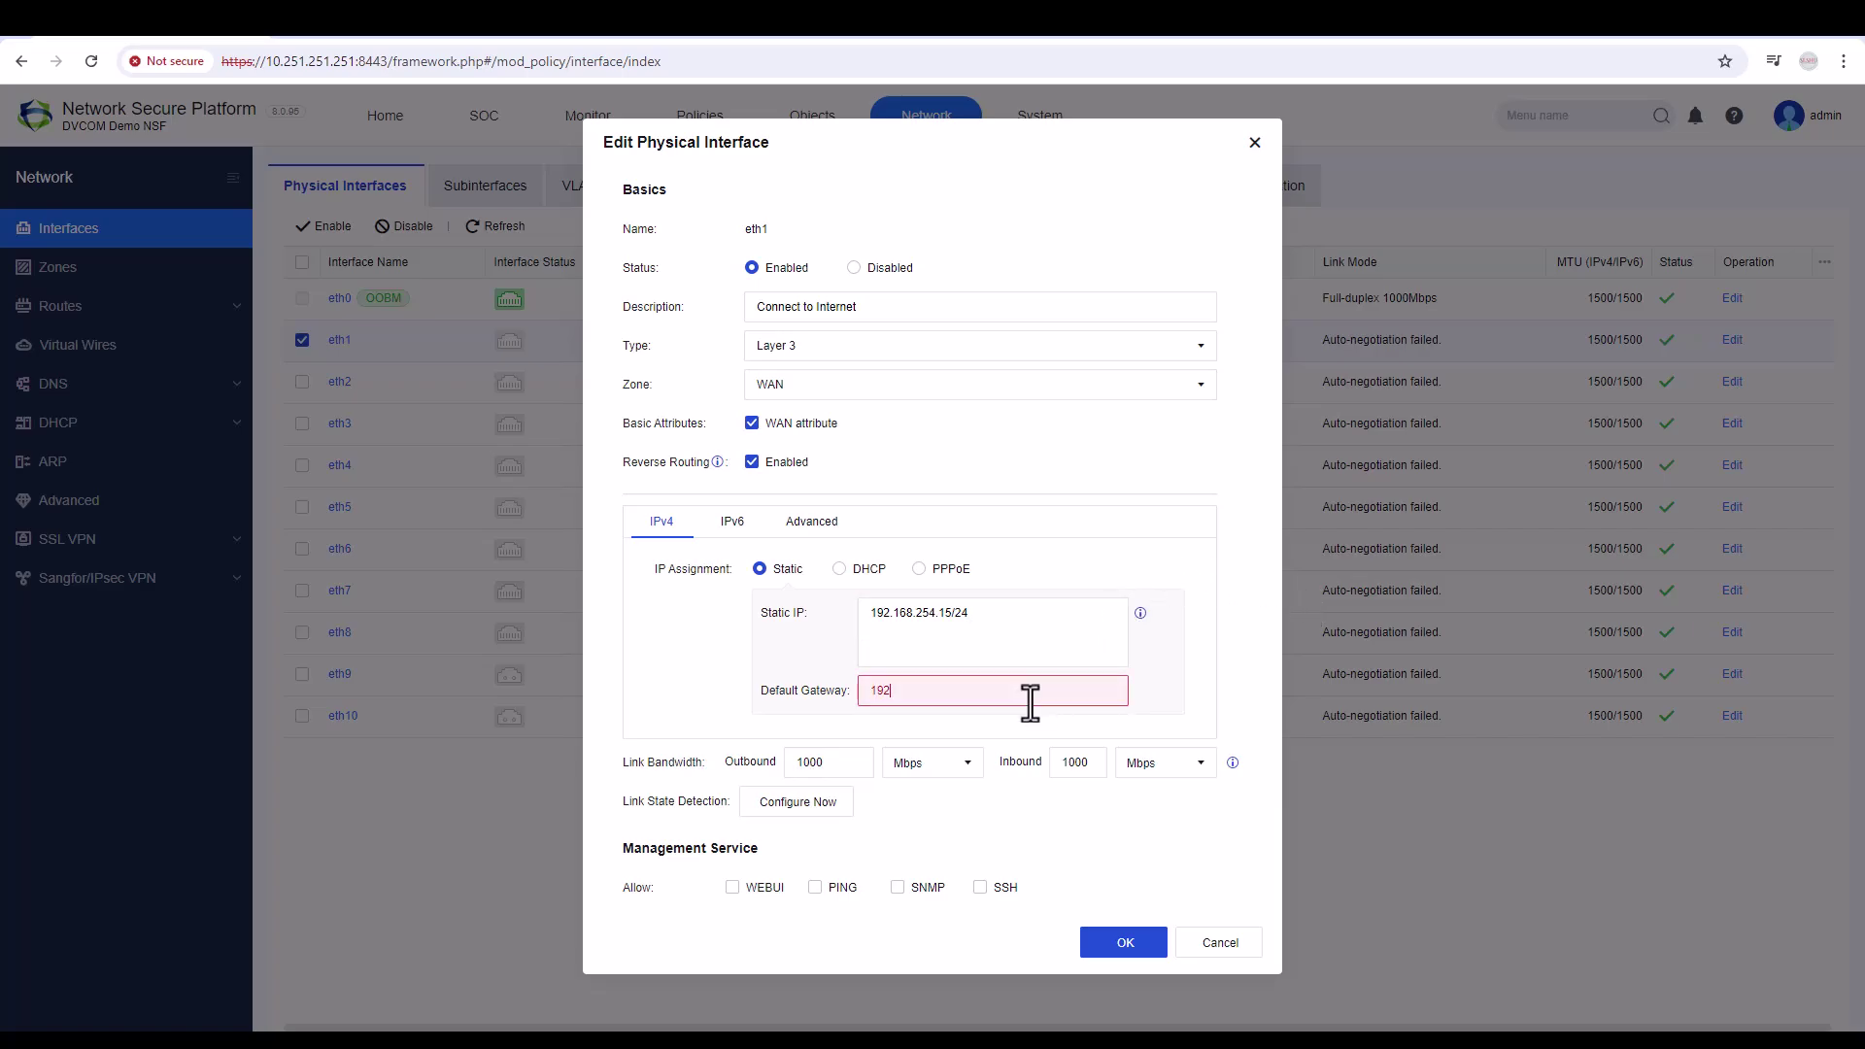
{"action": "type", "text": ".168.254.1"}
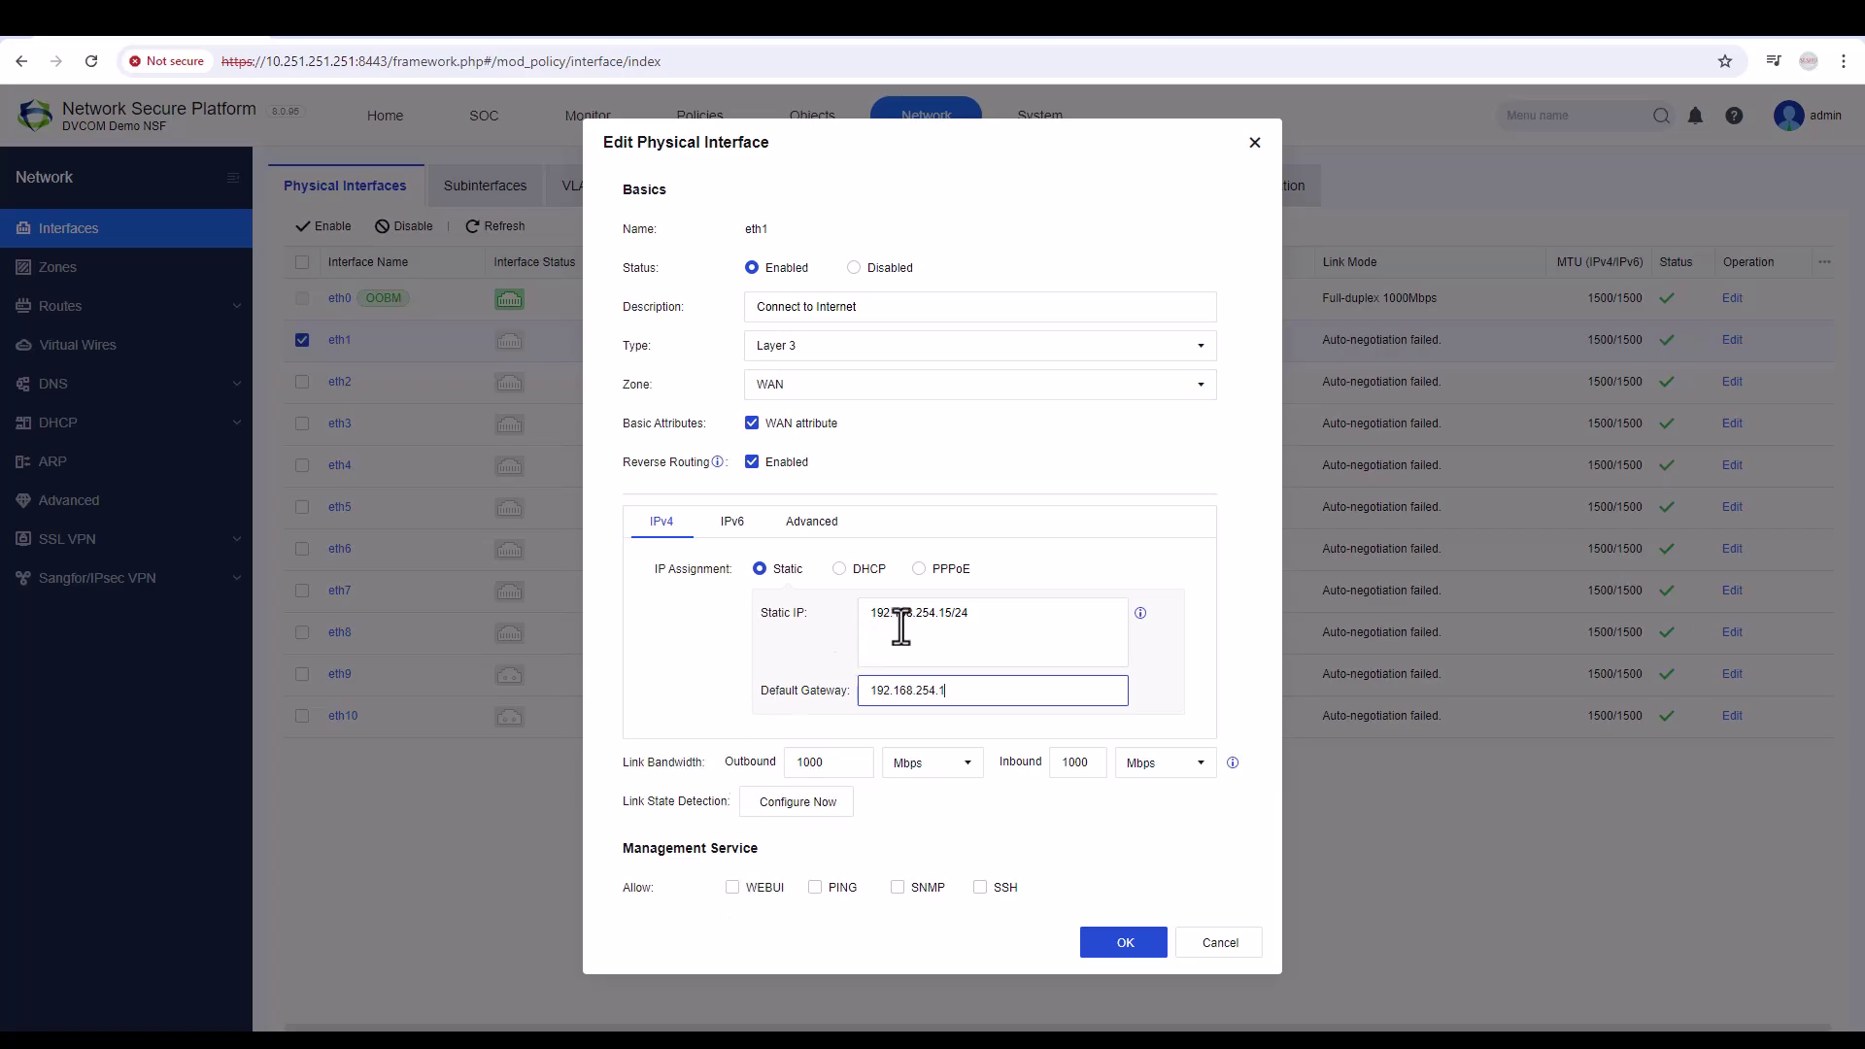
- Allow WEBUI, PING, SSH and SNMP management on eth1 and save it
{"action": "left_click", "coordinate": [733, 888]}
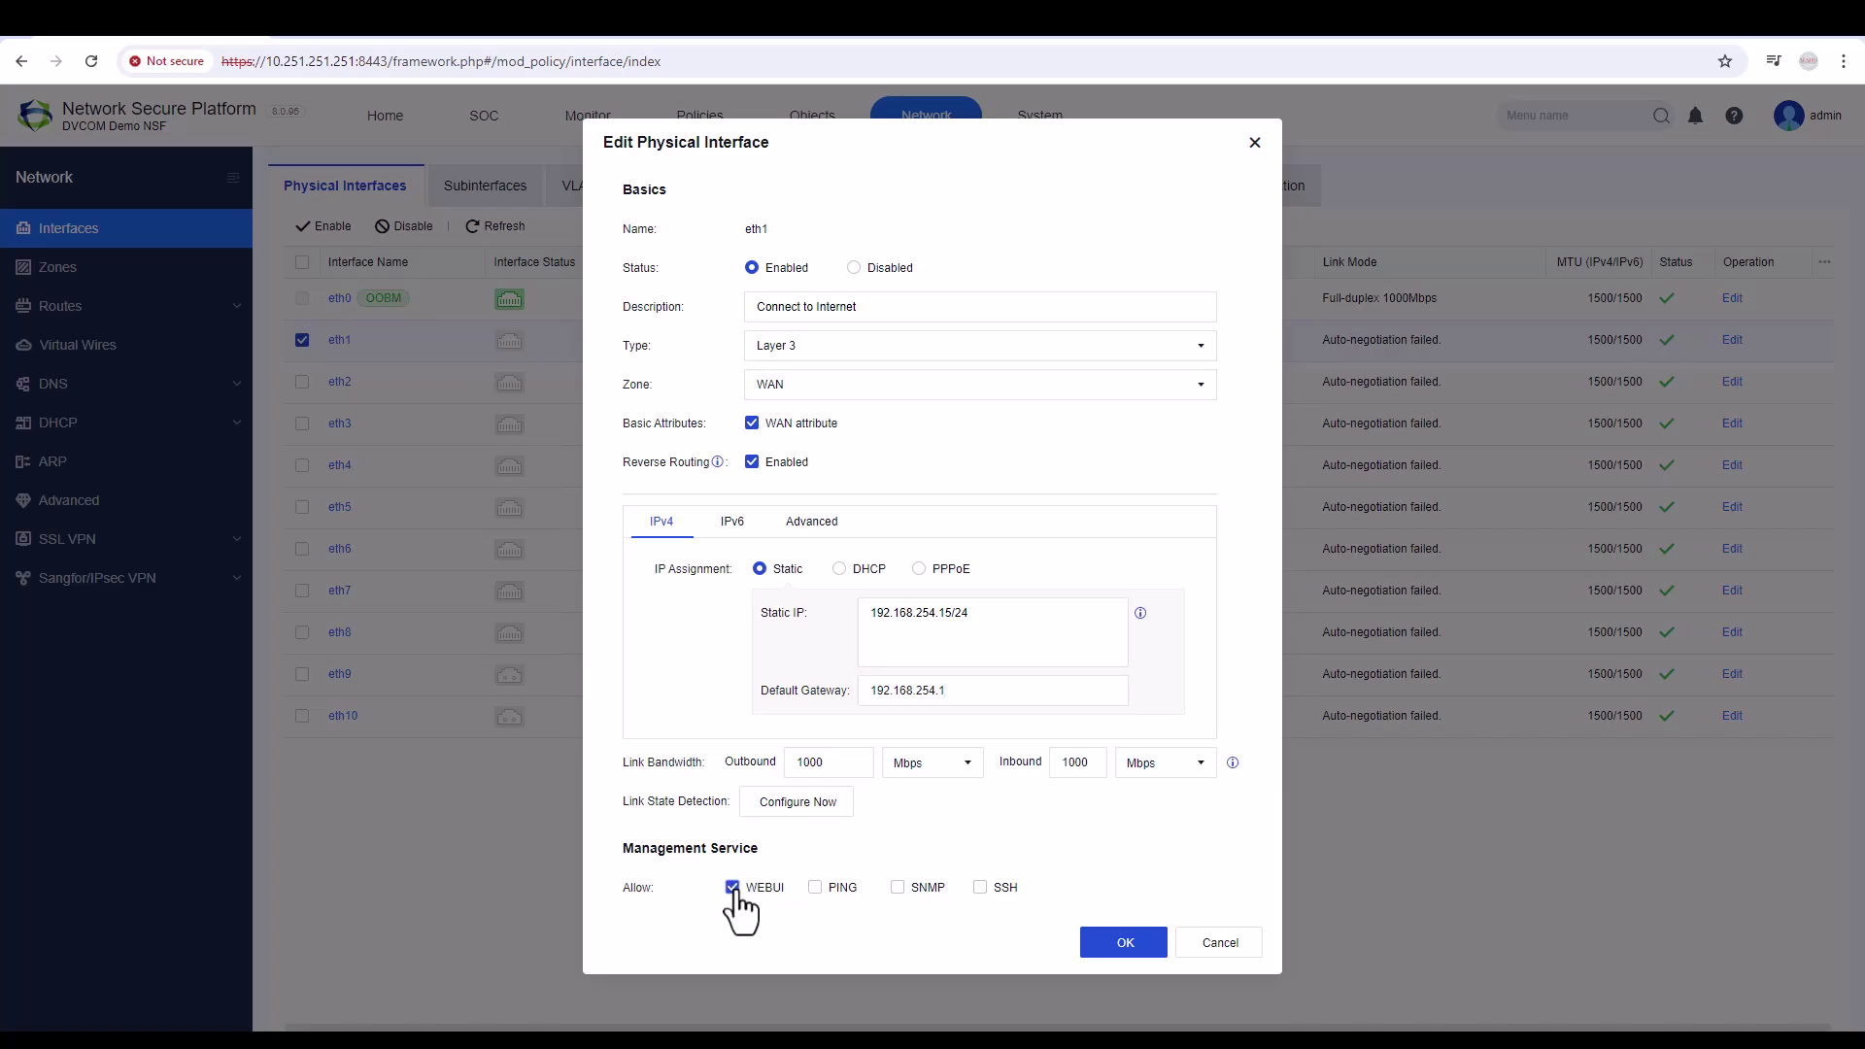
{"action": "left_click", "coordinate": [815, 888]}
{"action": "left_click", "coordinate": [979, 887]}
{"action": "left_click", "coordinate": [898, 888]}
{"action": "left_click", "coordinate": [763, 895]}
{"action": "left_click", "coordinate": [773, 903]}
{"action": "left_click_drag", "start_coordinate": [1007, 626], "coordinate": [836, 612]}
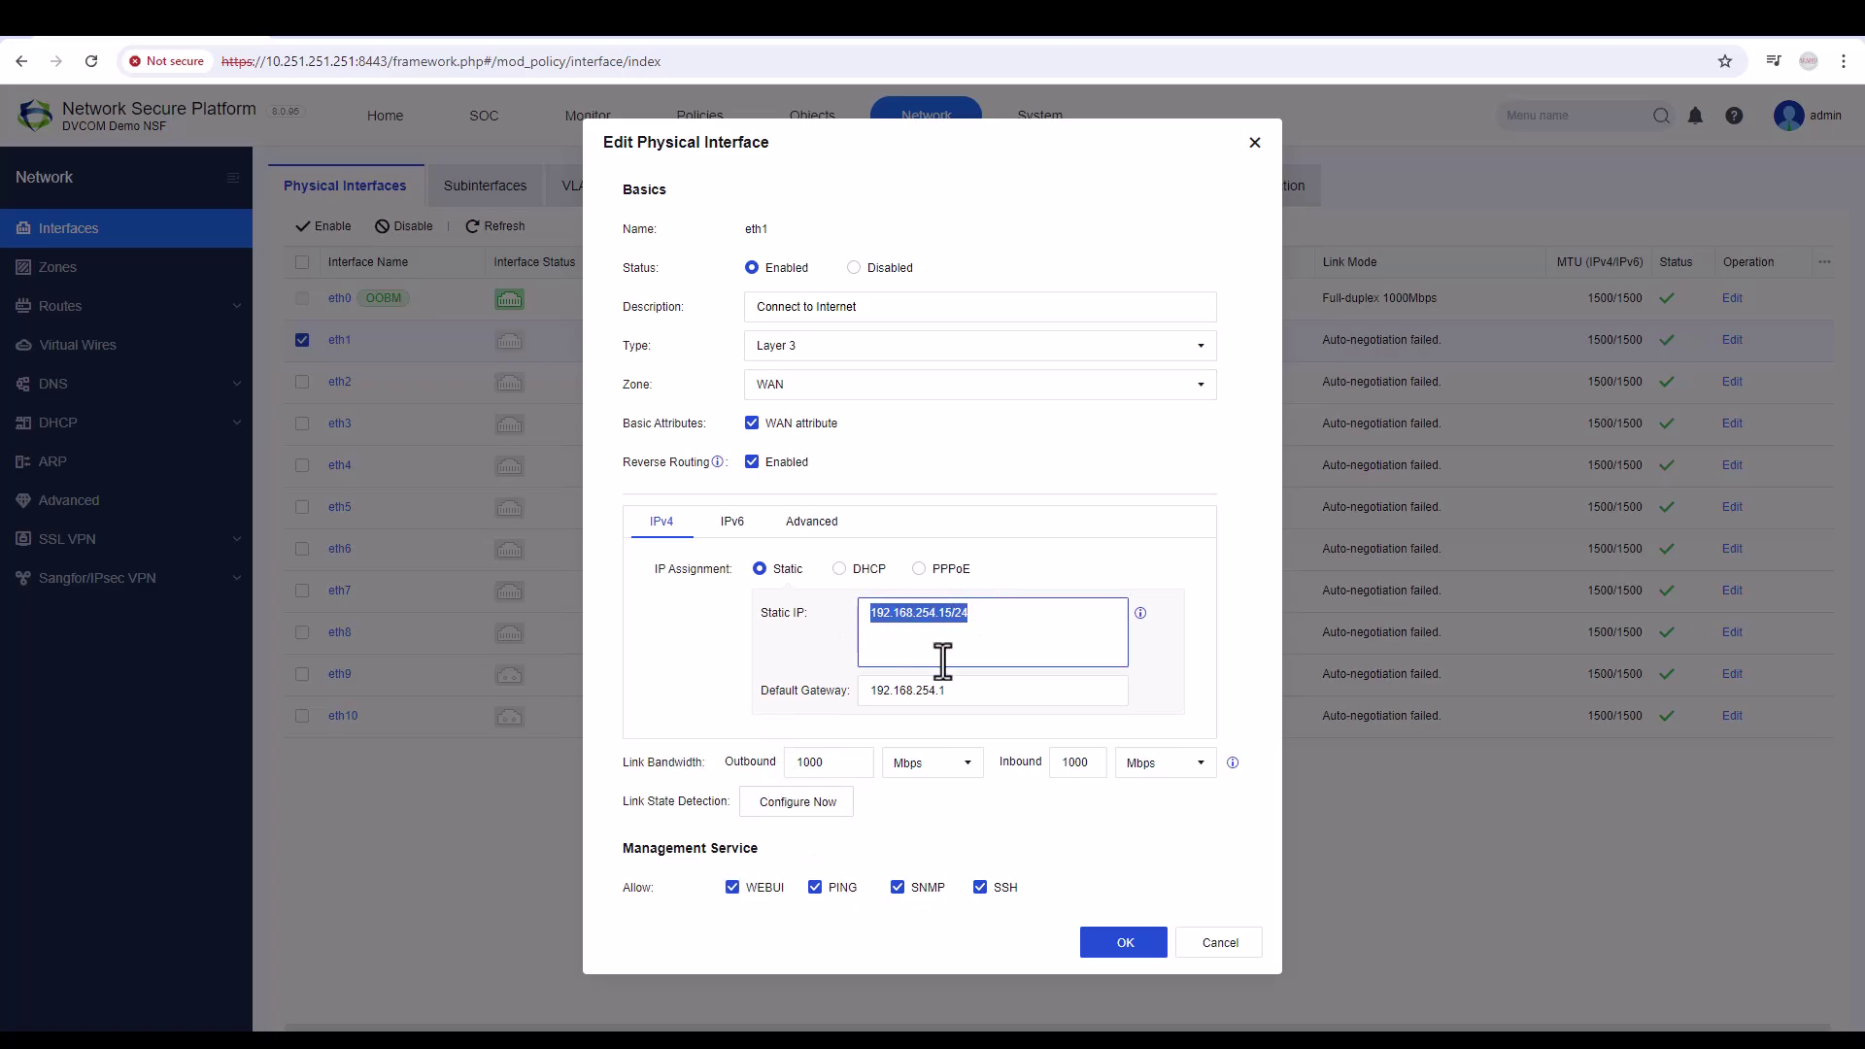
{"action": "left_click", "coordinate": [1124, 942]}
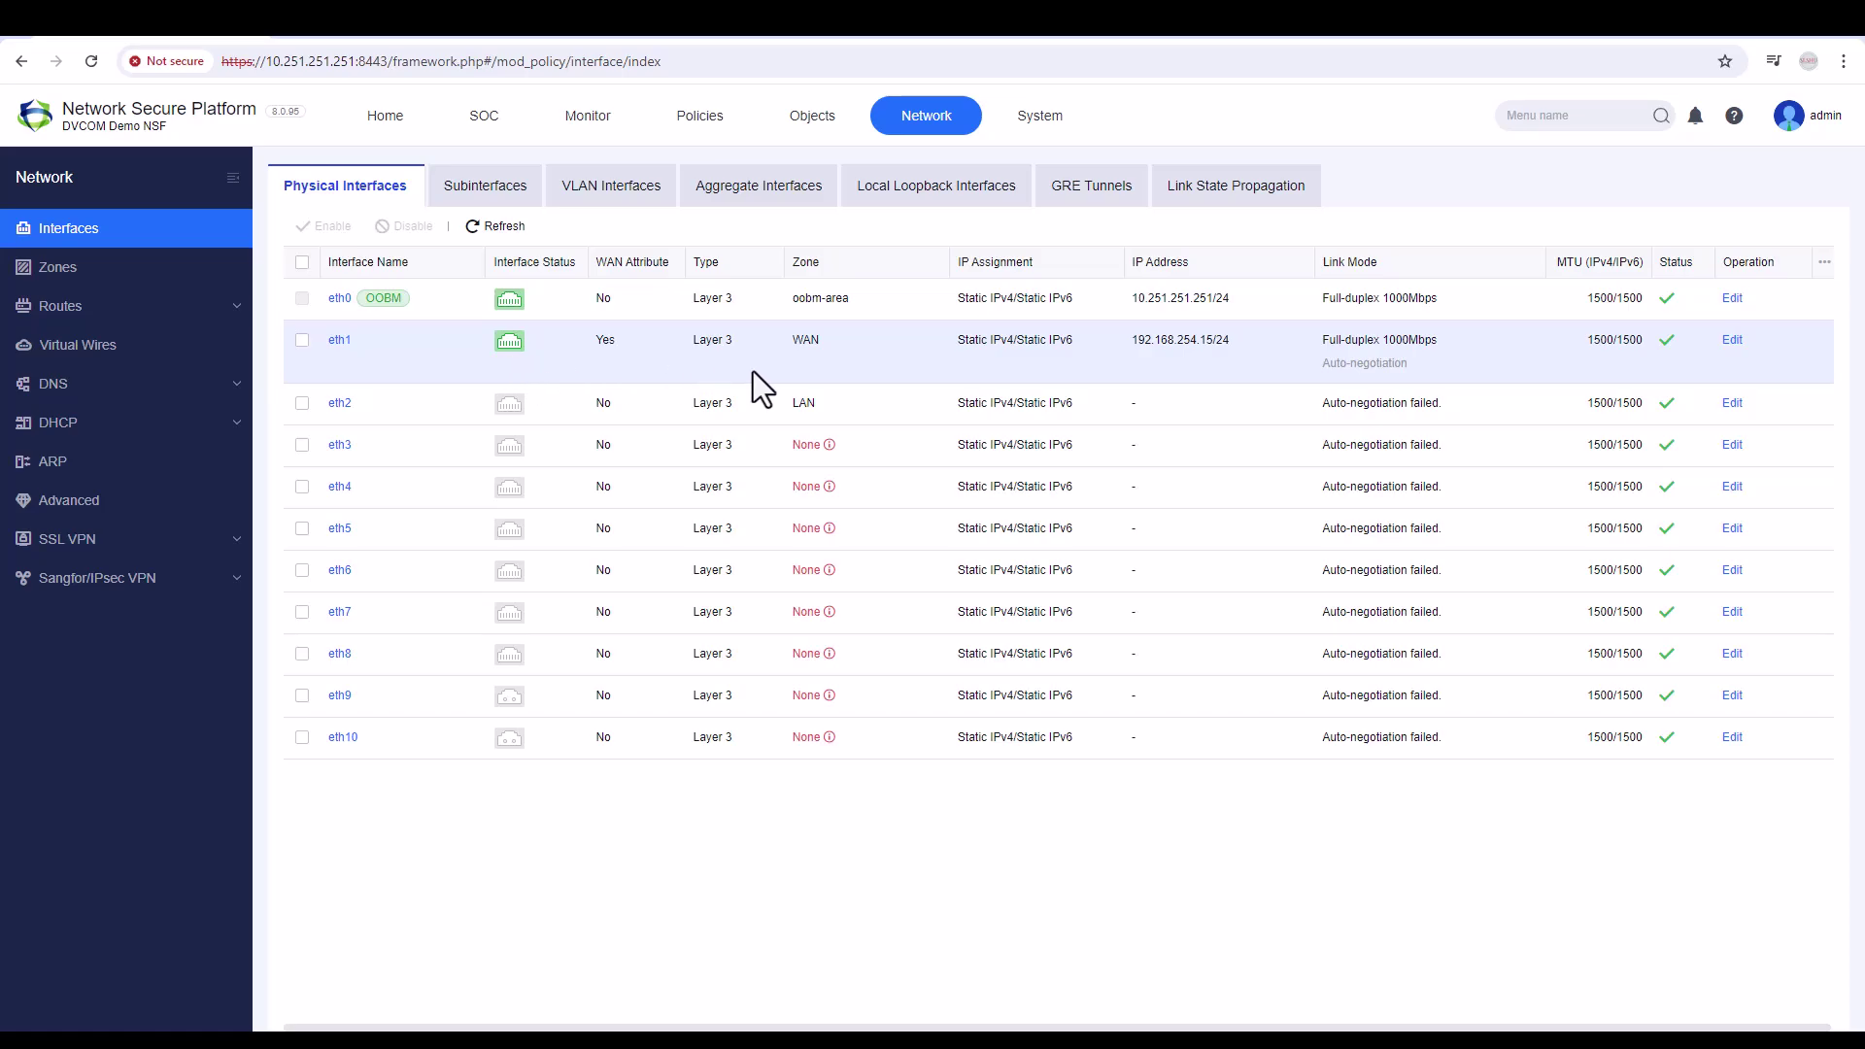
- Expand Routes, pass through All Routes, and open the empty Static Routes list
{"action": "left_click", "coordinate": [66, 319]}
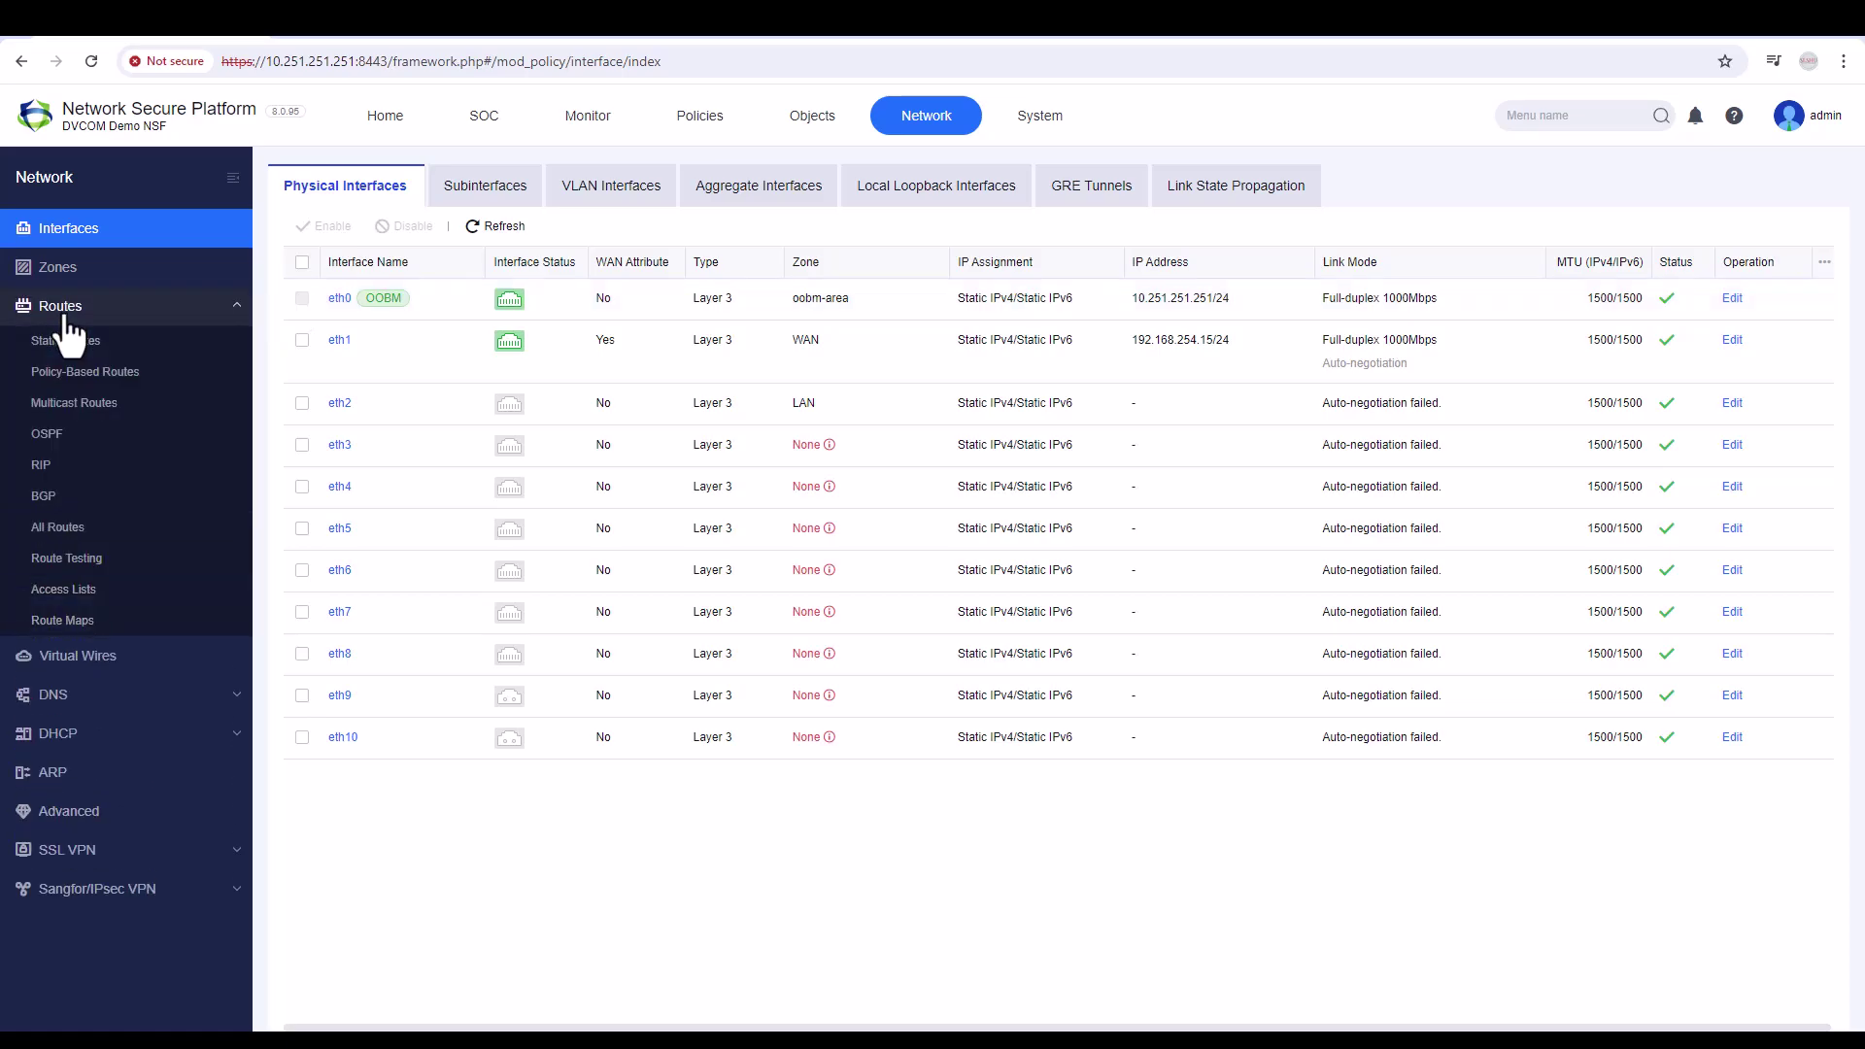
{"action": "left_click", "coordinate": [88, 527]}
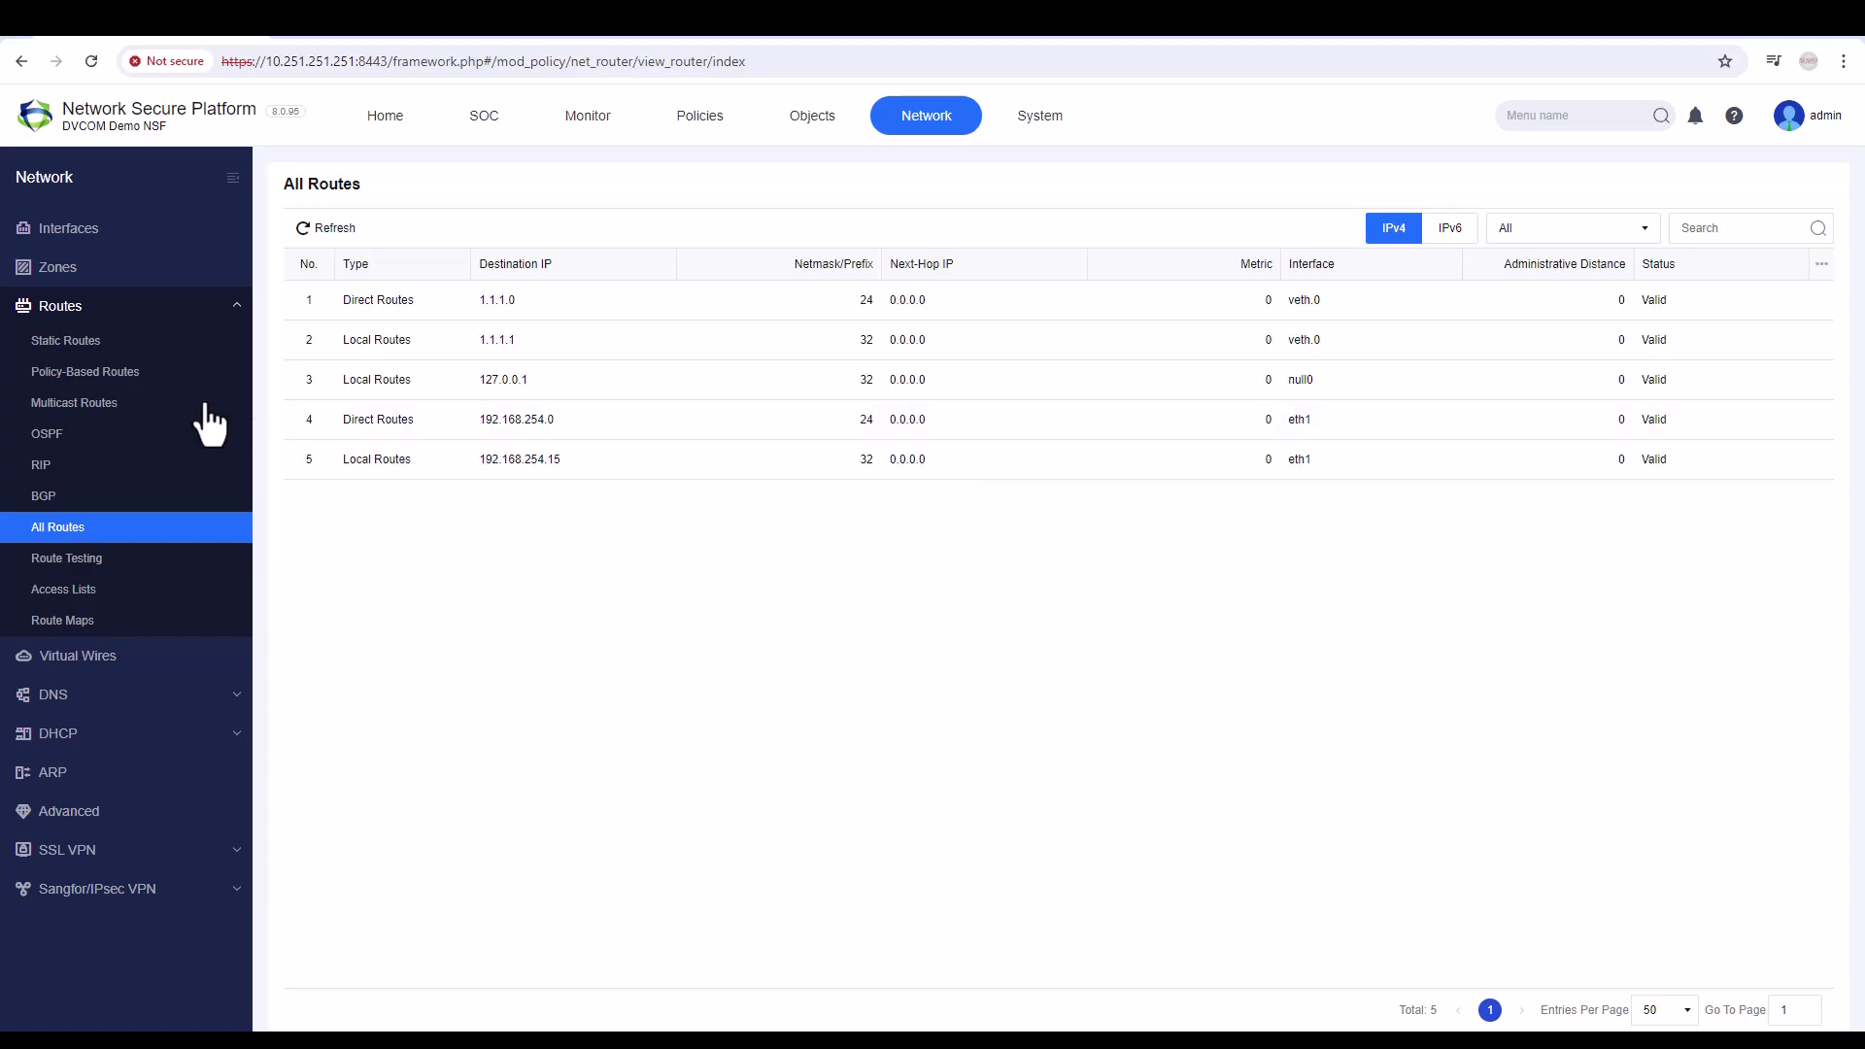
{"action": "left_click", "coordinate": [102, 344]}
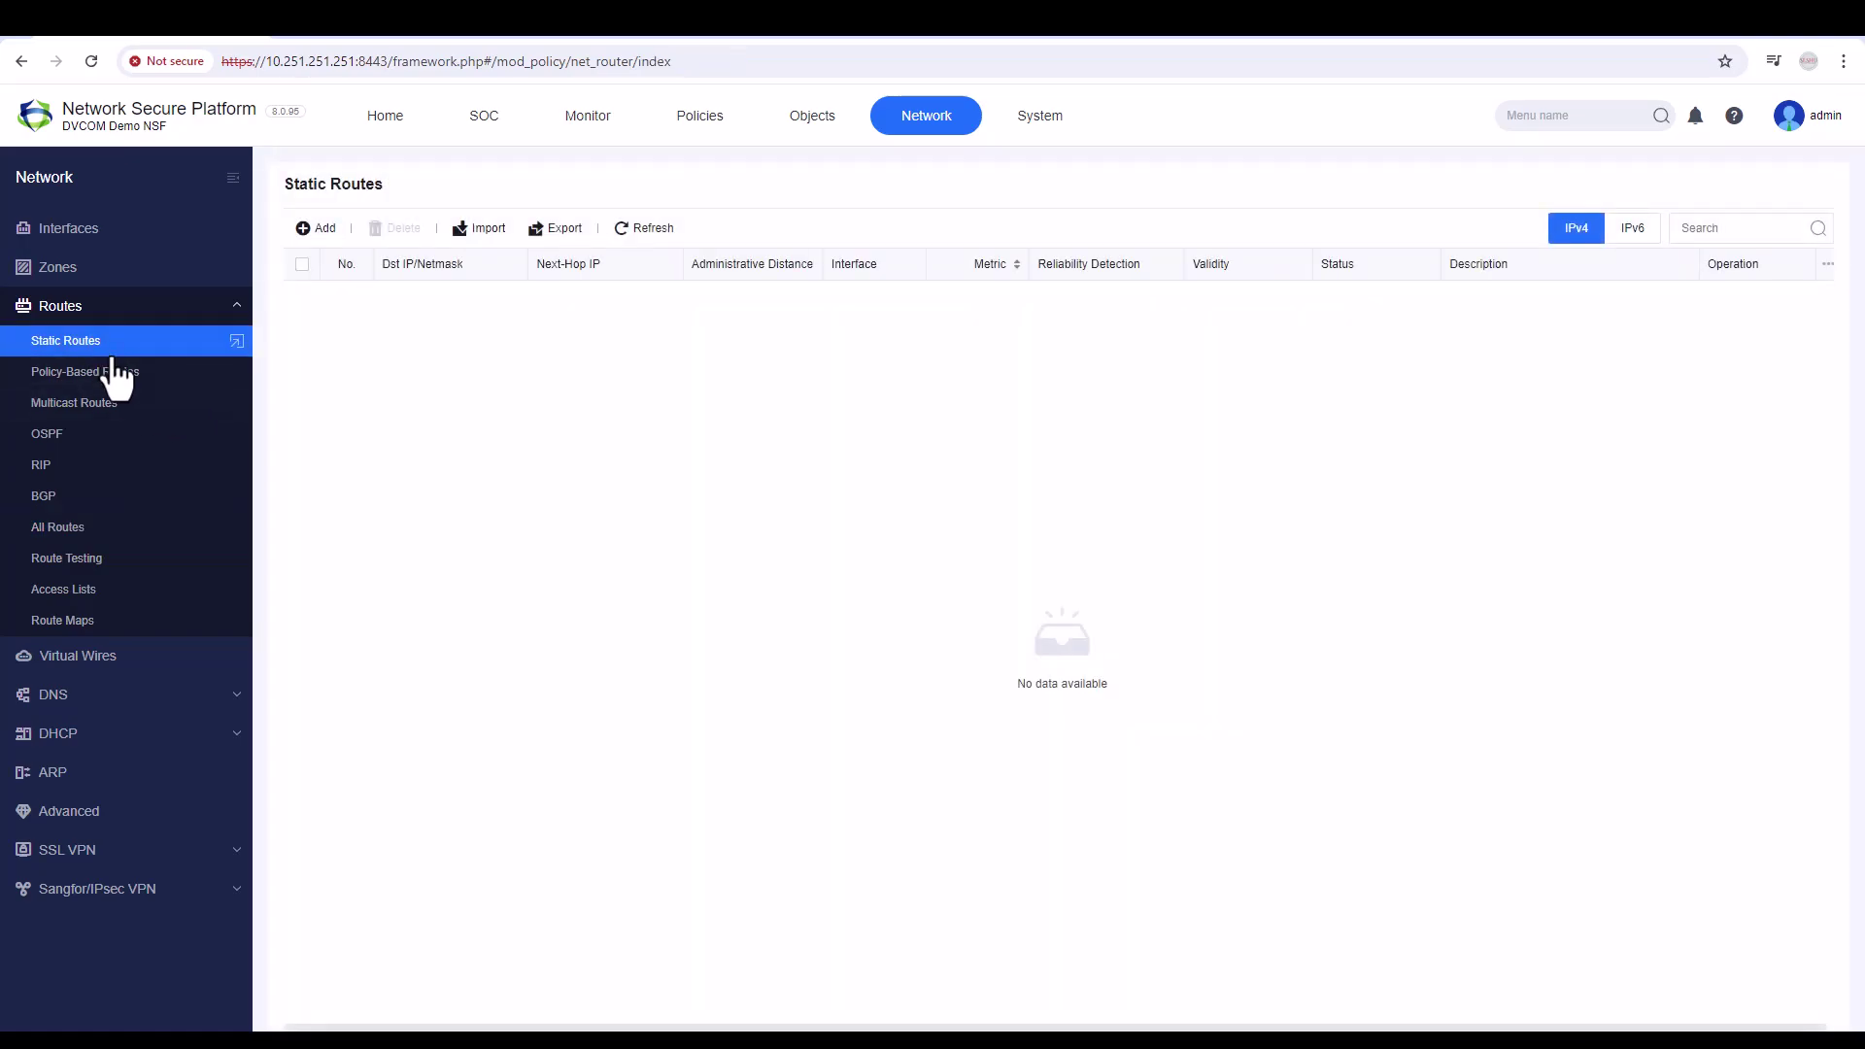
- Fill a new static route: 'Default Route', 0.0.0.0/0, interface eth1, next hop 192.168.254.1
{"action": "left_click", "coordinate": [324, 231]}
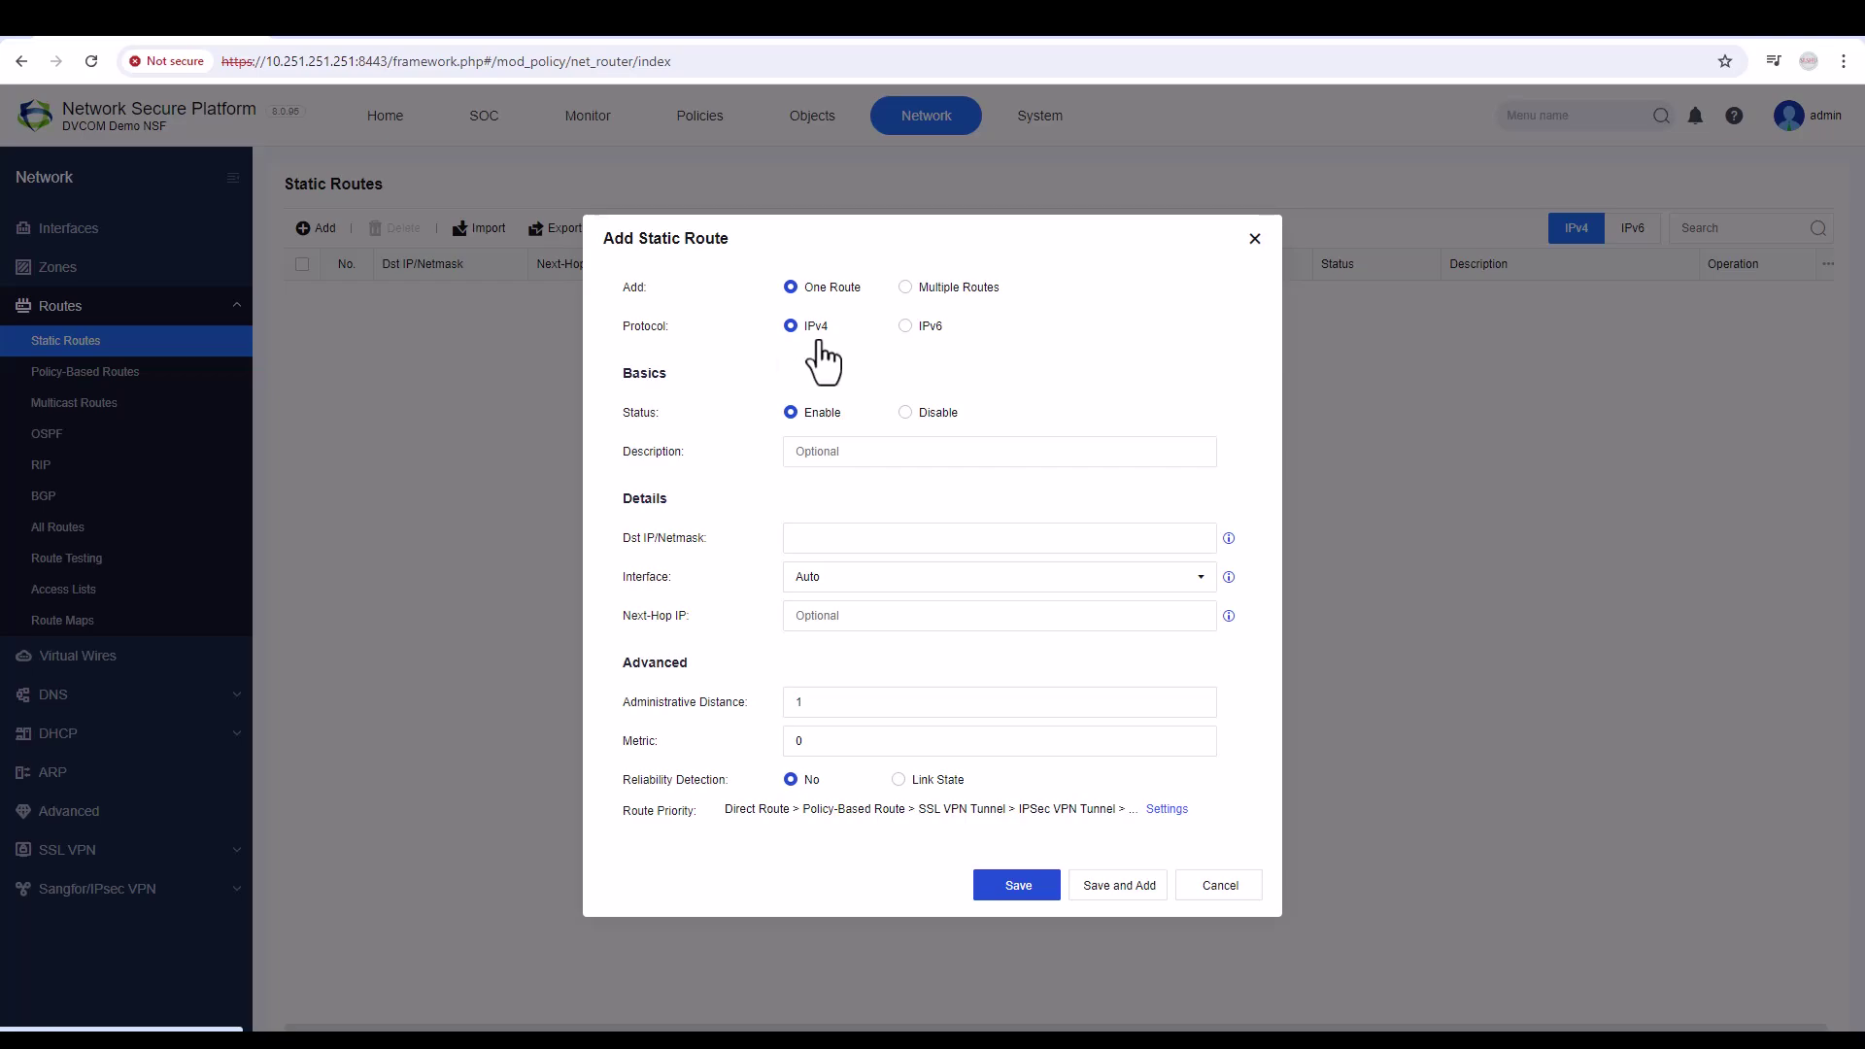
{"action": "left_click", "coordinate": [845, 452]}
{"action": "type", "text": "De"}
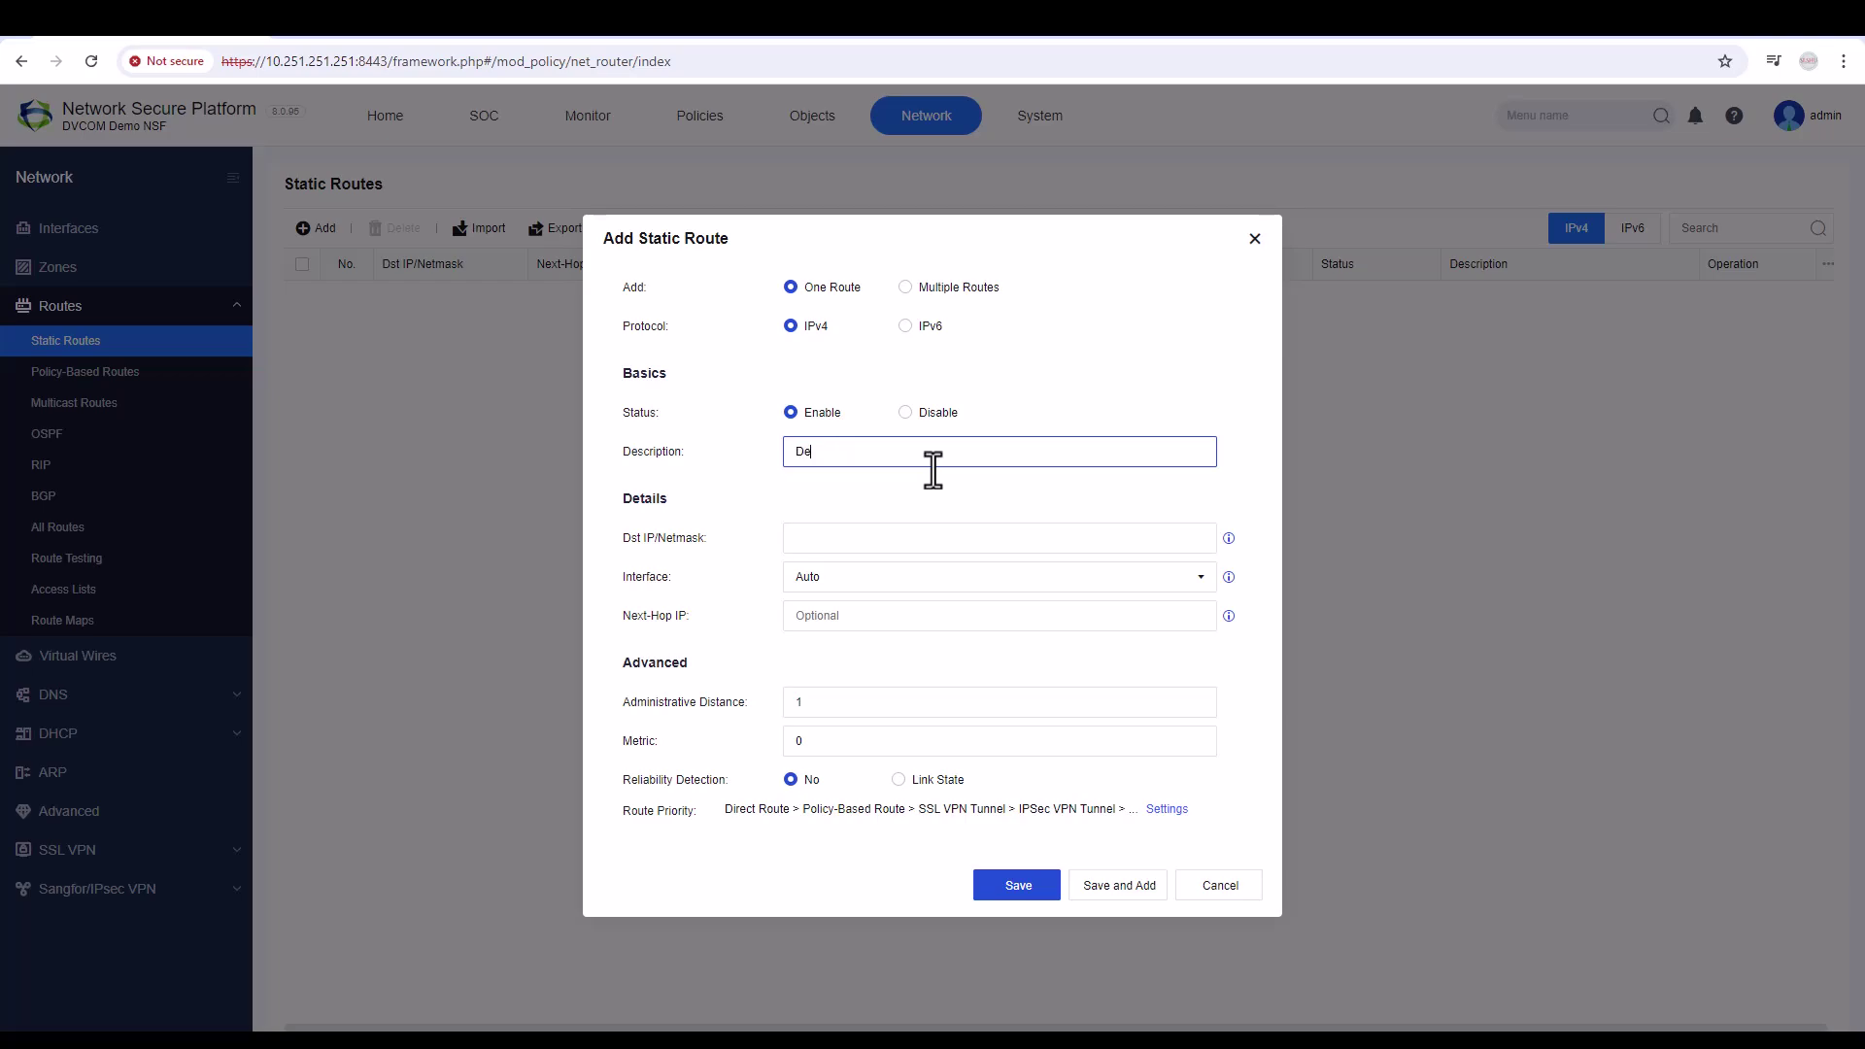
{"action": "type", "text": "fault Route"}
{"action": "left_click", "coordinate": [844, 540]}
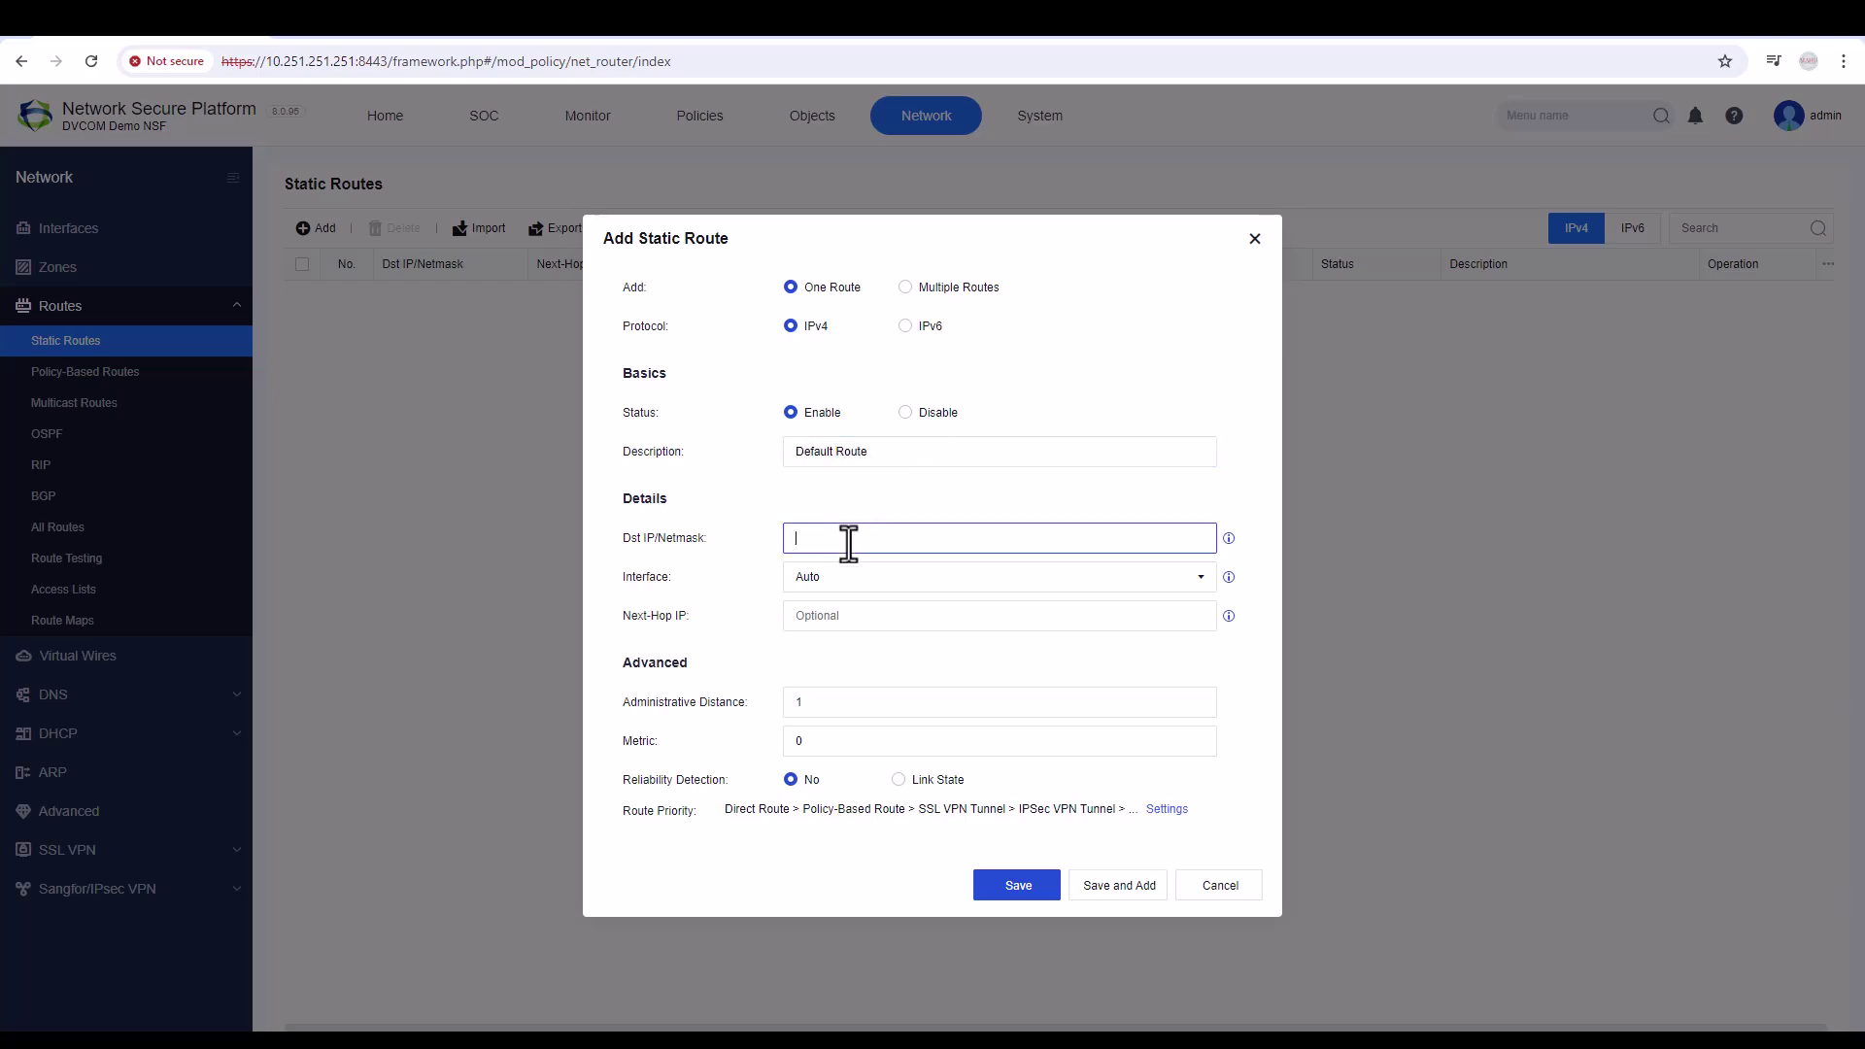
{"action": "type", "text": "0.0.0.0"}
{"action": "left_click", "coordinate": [913, 597]}
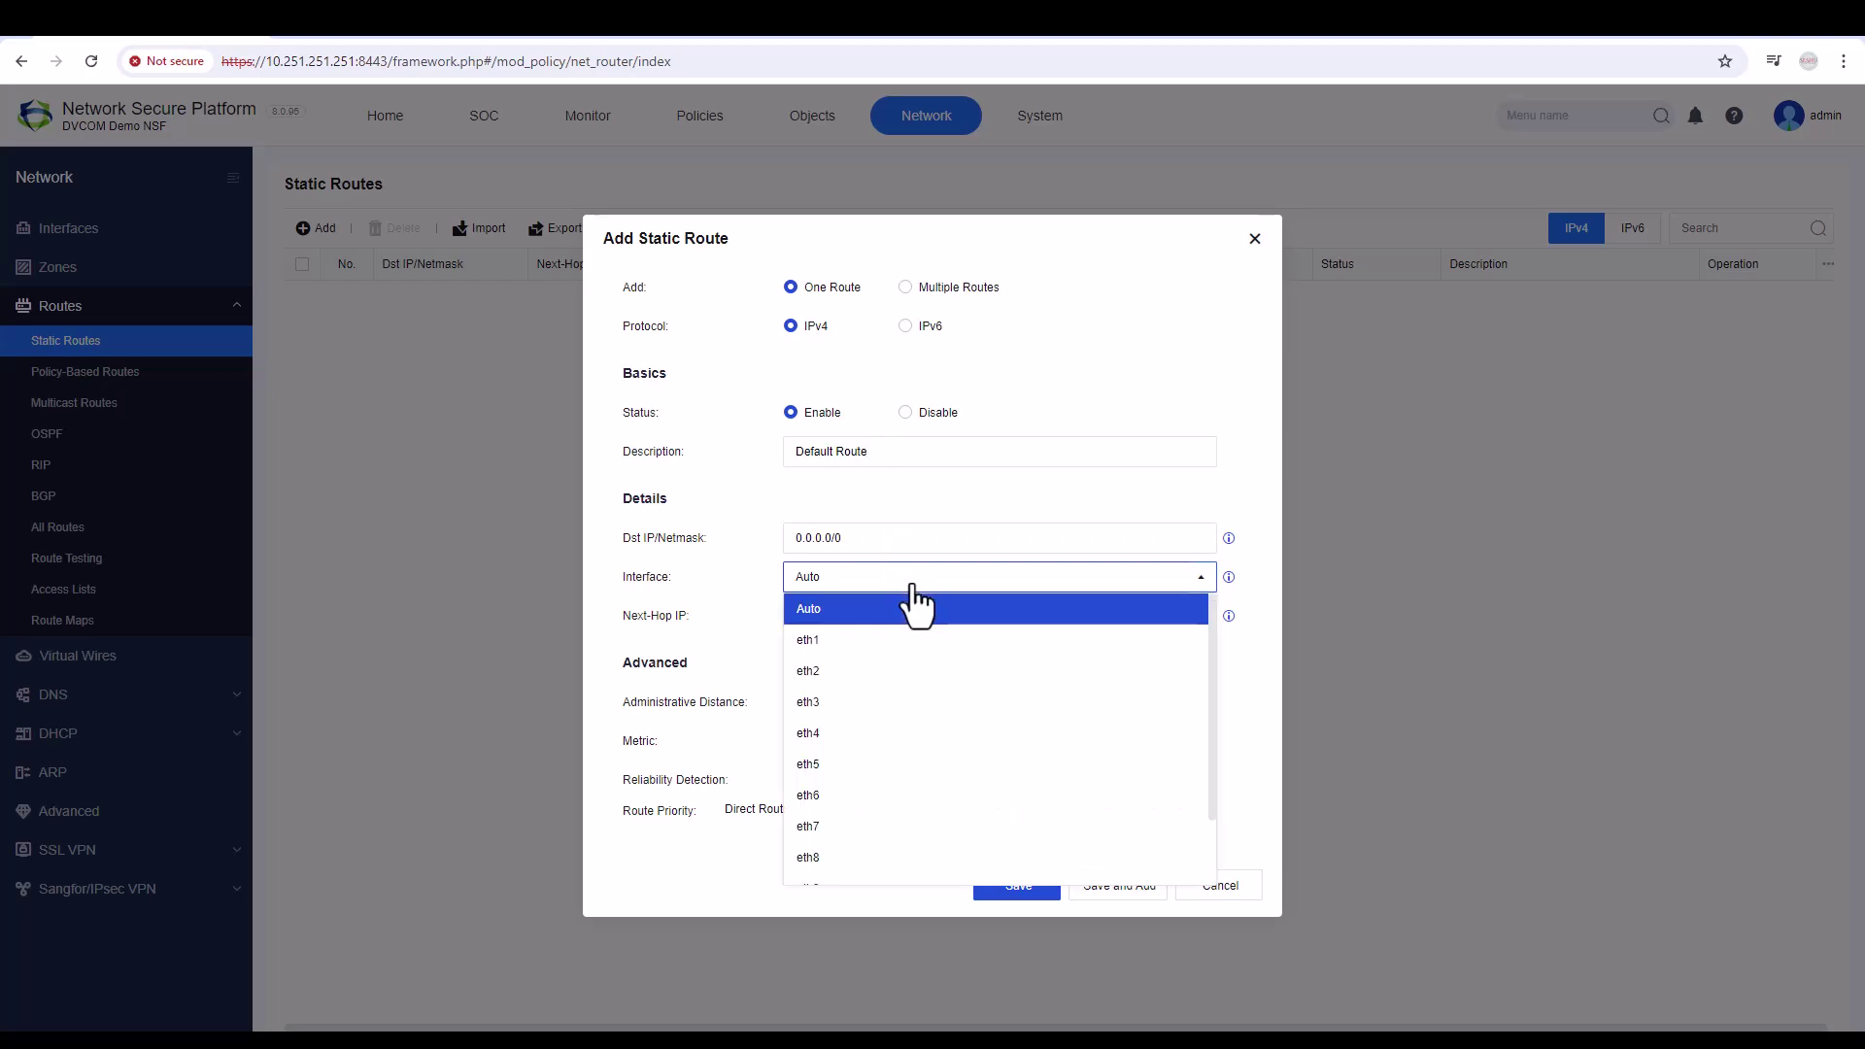
{"action": "left_click", "coordinate": [842, 652]}
{"action": "left_click", "coordinate": [866, 622]}
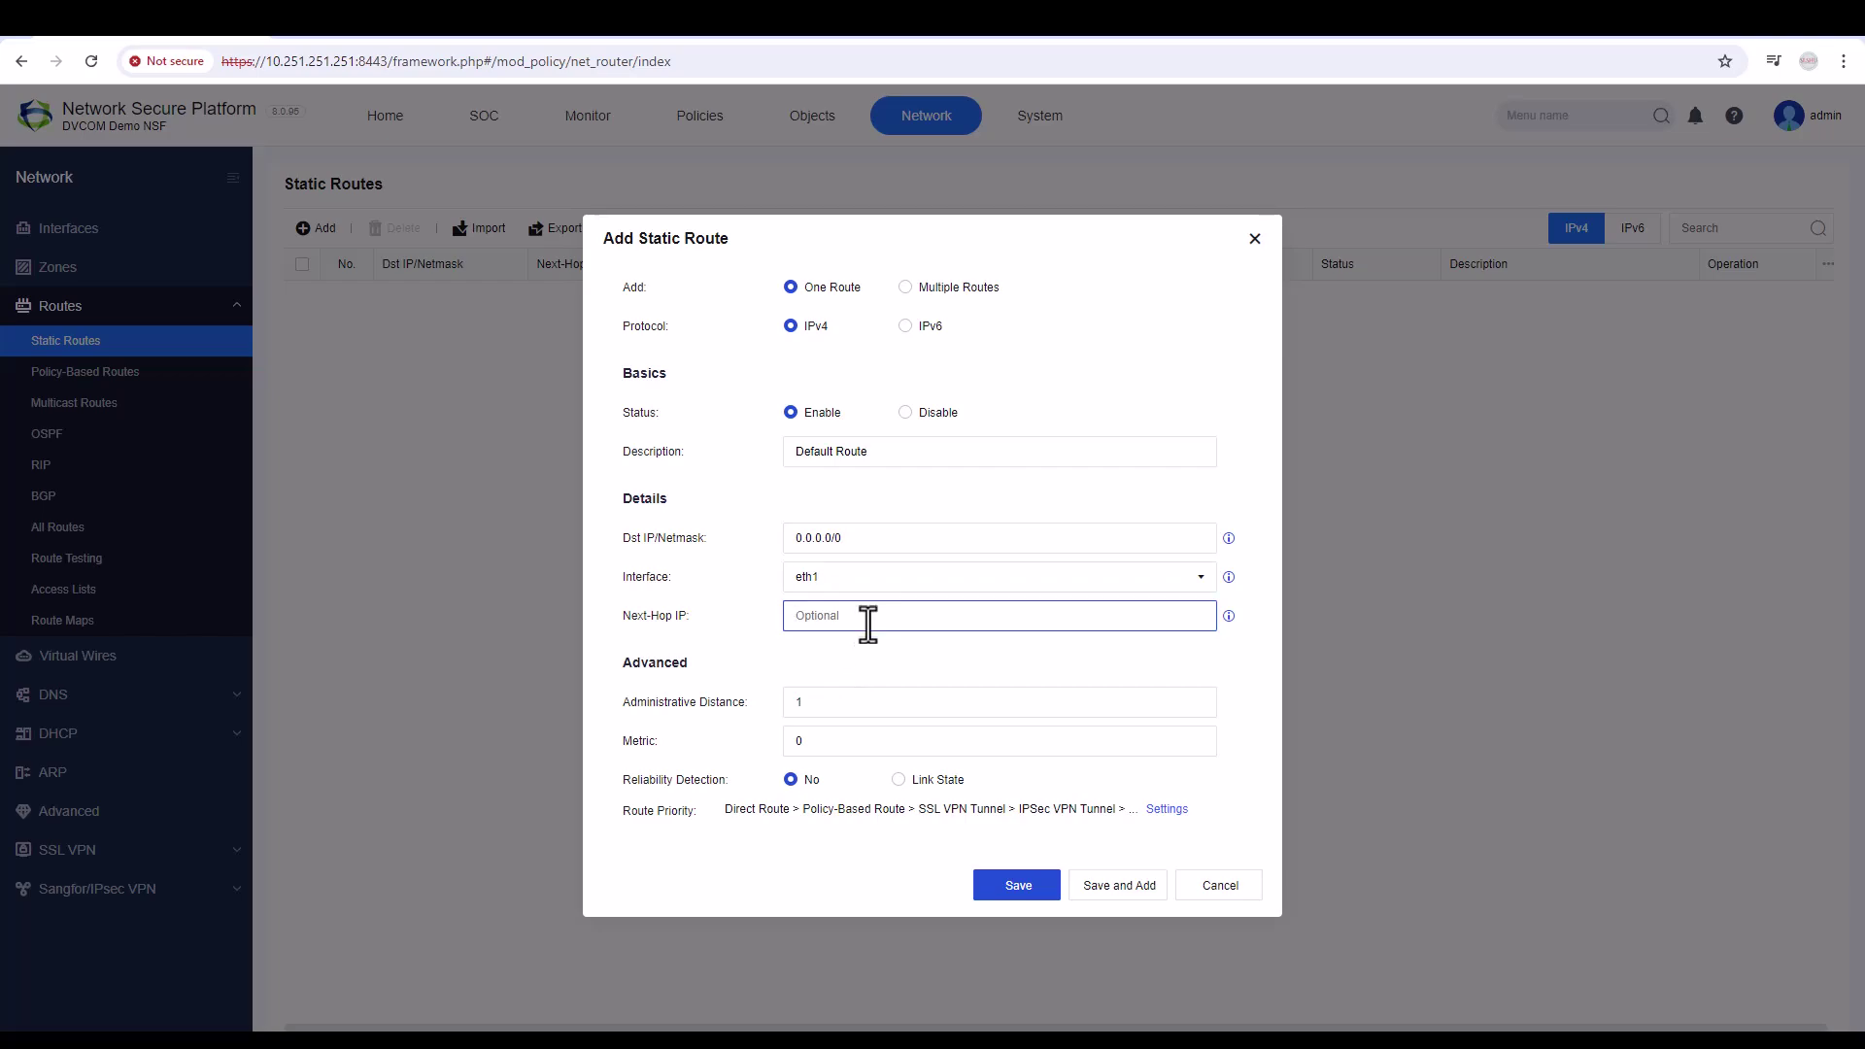
{"action": "type", "text": "19"}
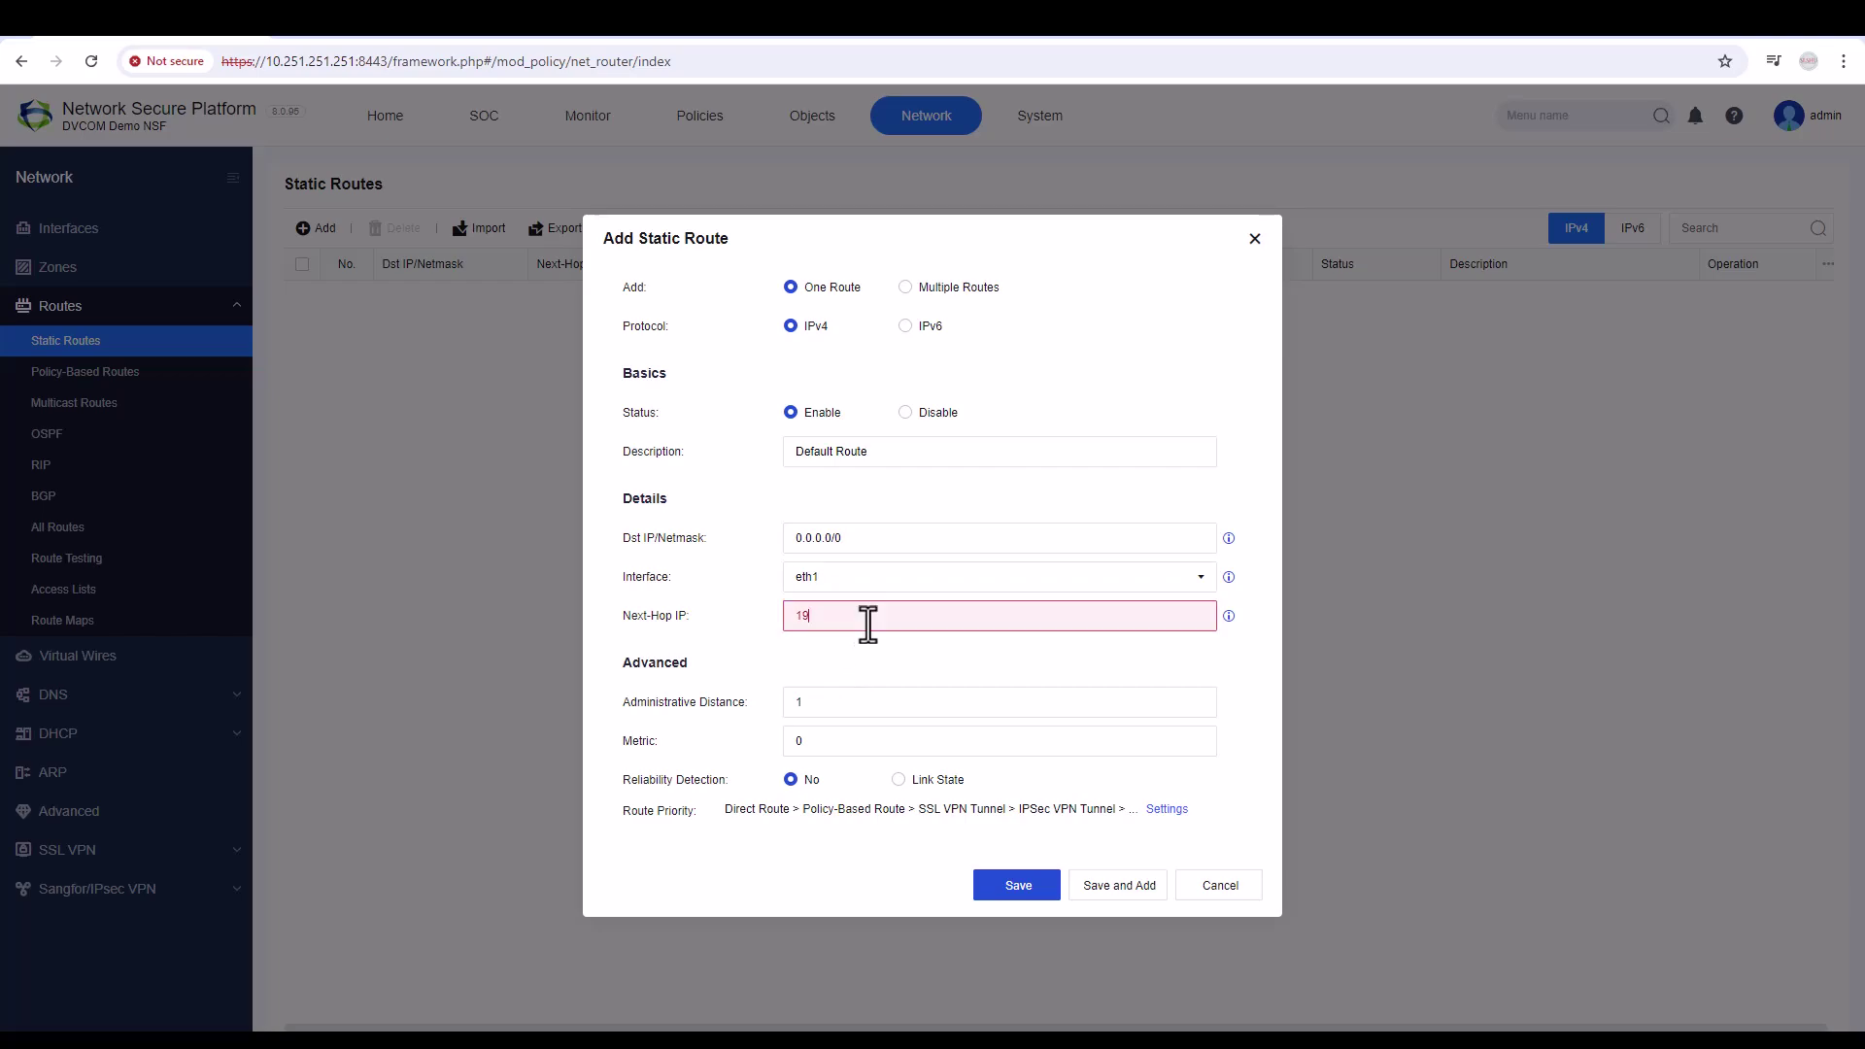
{"action": "type", "text": "2.168.254.1"}
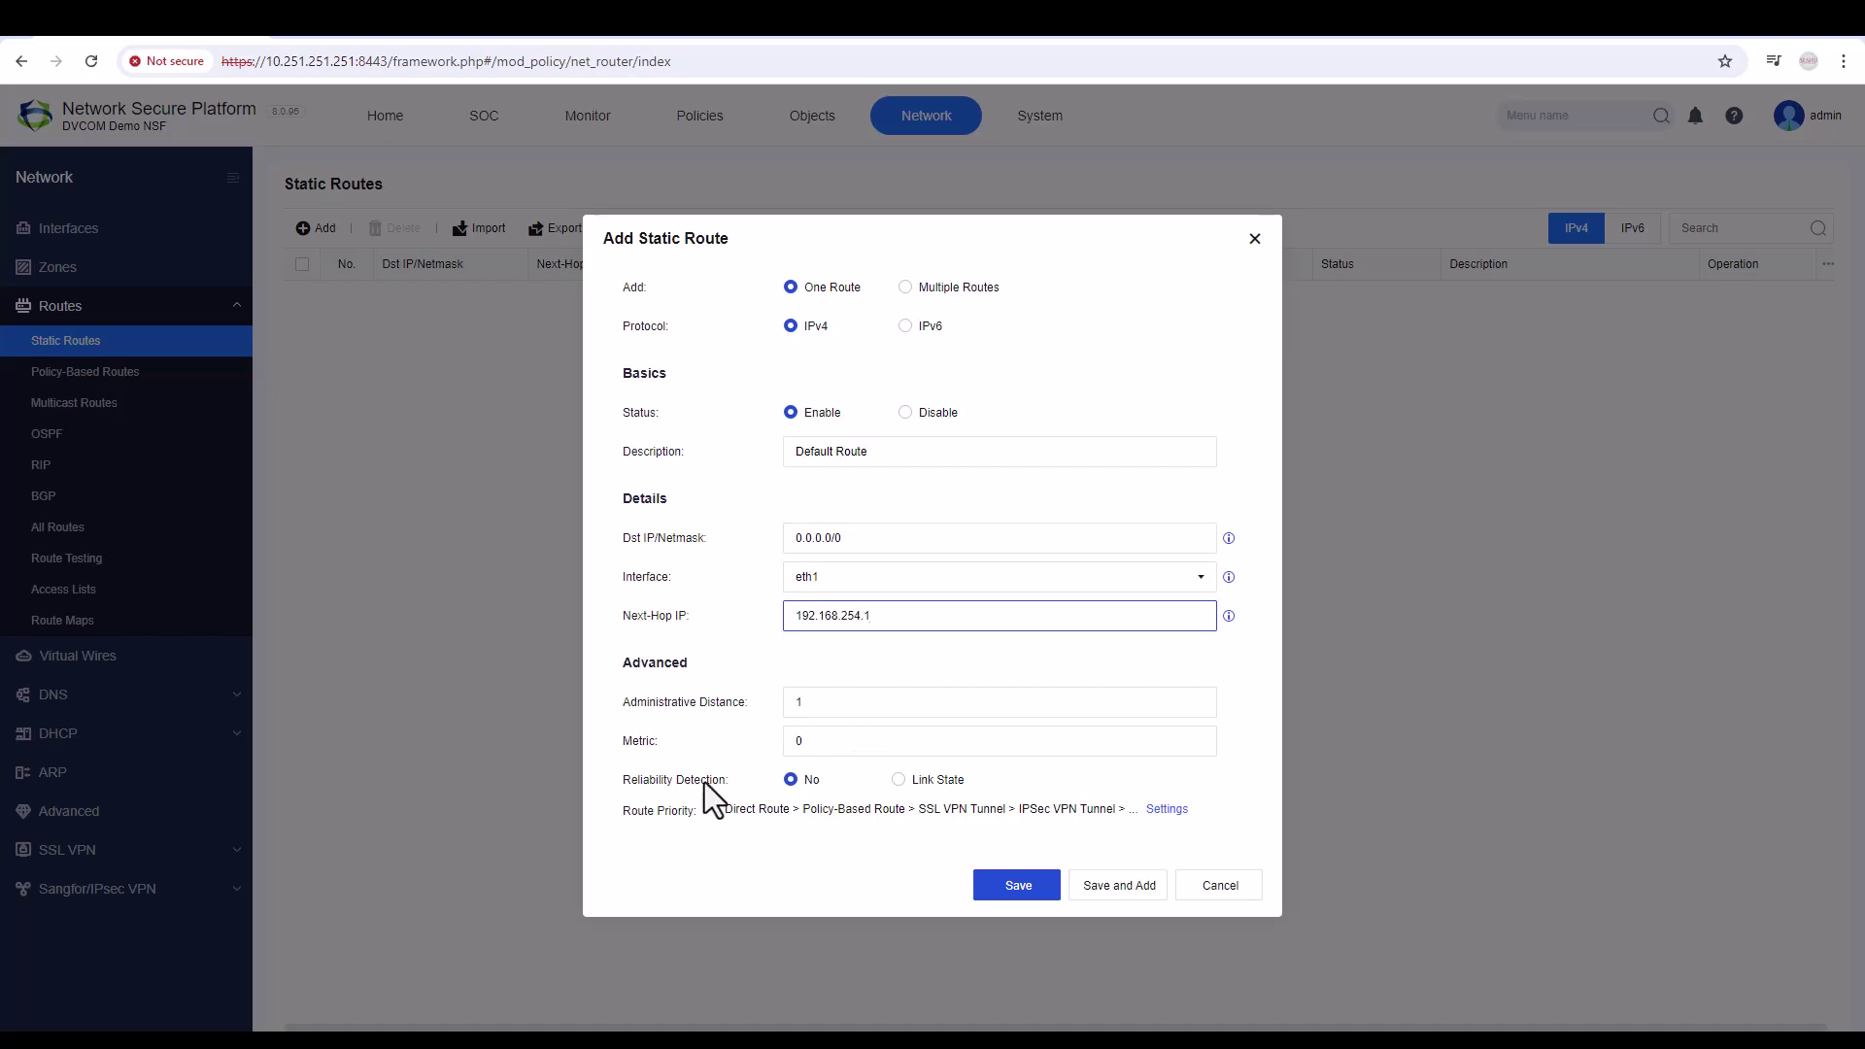
{"action": "left_click", "coordinate": [625, 812]}
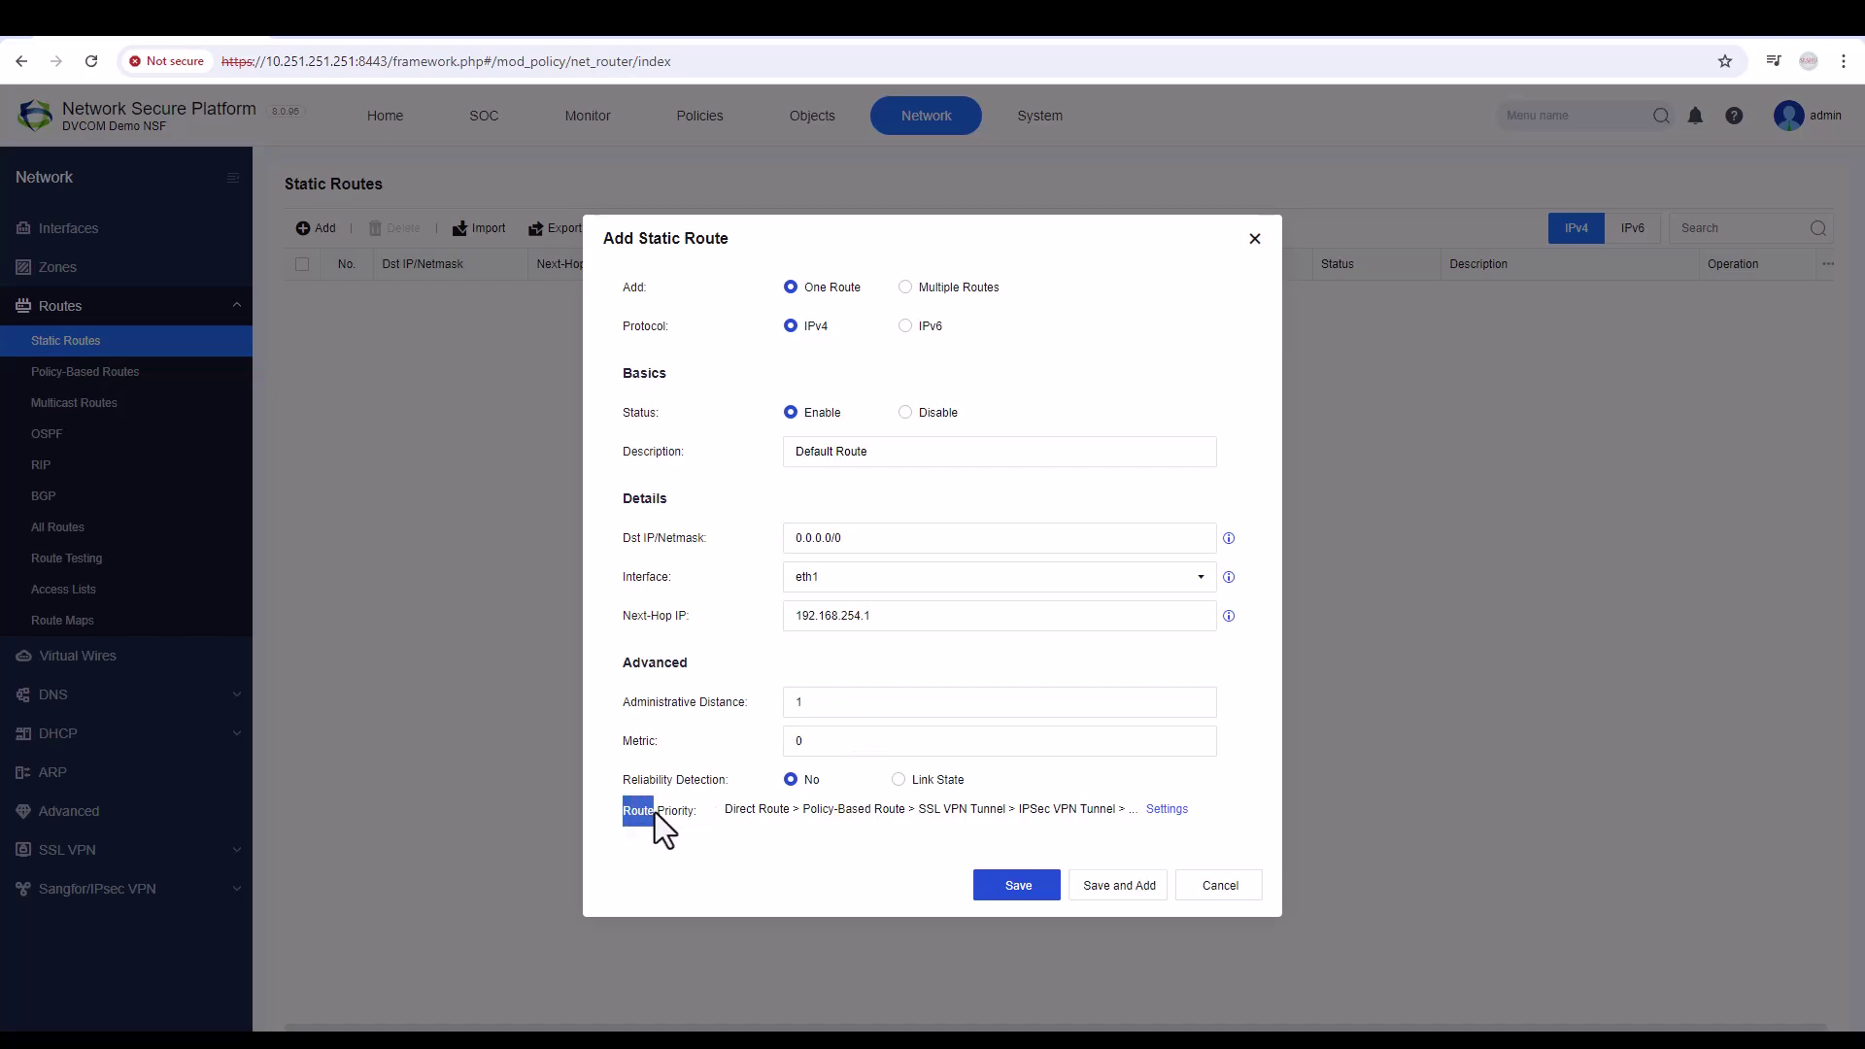
{"action": "left_click", "coordinate": [1171, 809]}
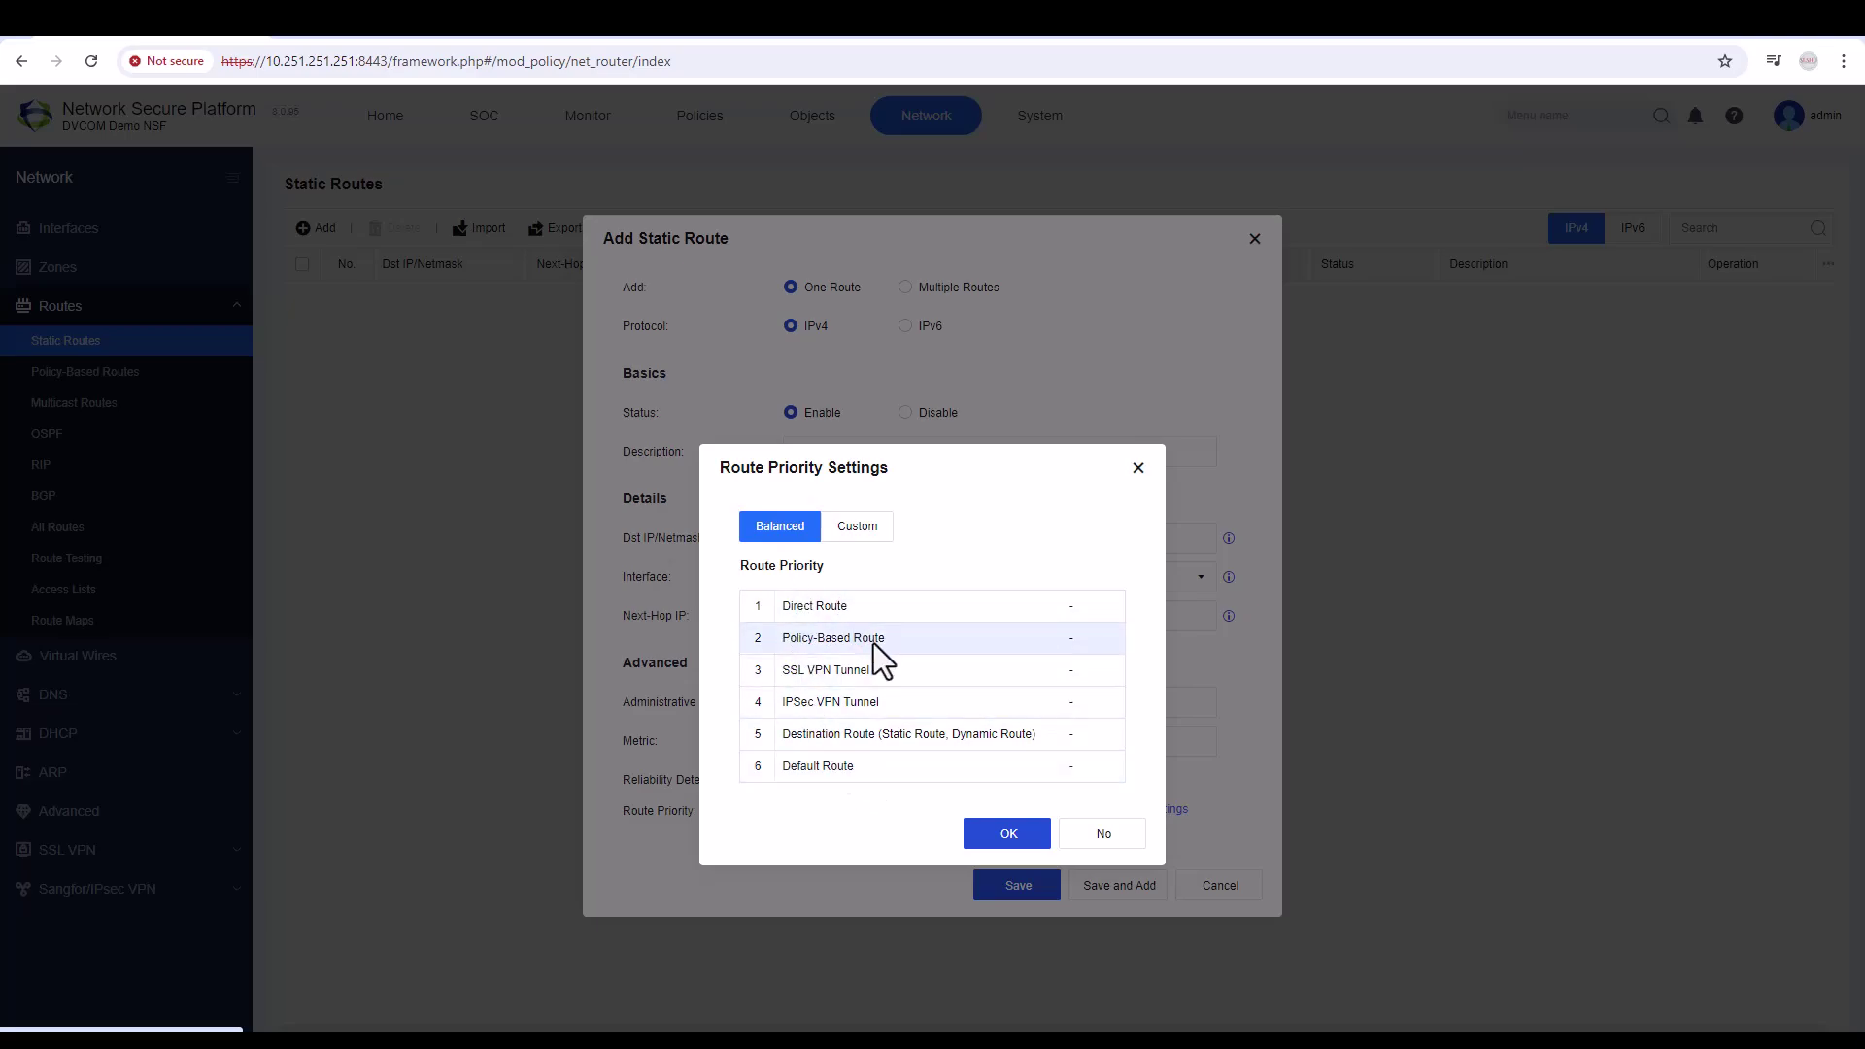
{"action": "left_click", "coordinate": [862, 536]}
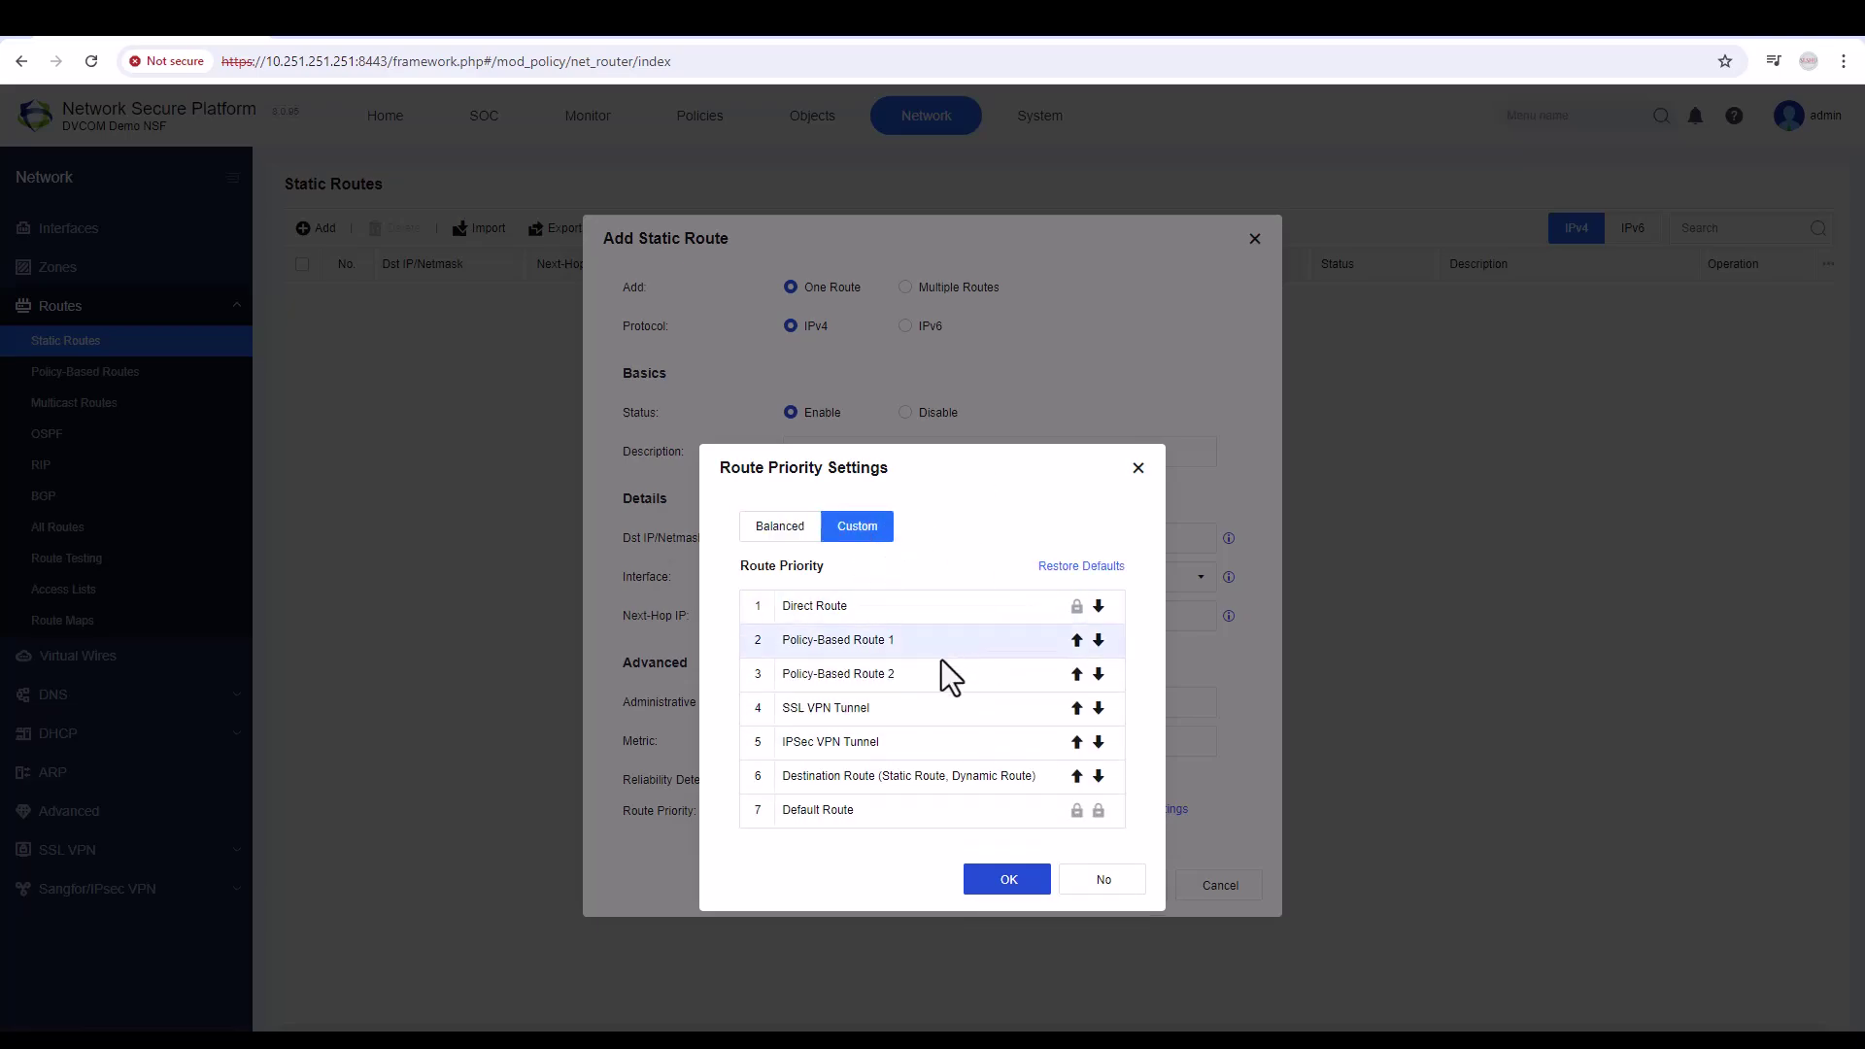
{"action": "left_click", "coordinate": [794, 532]}
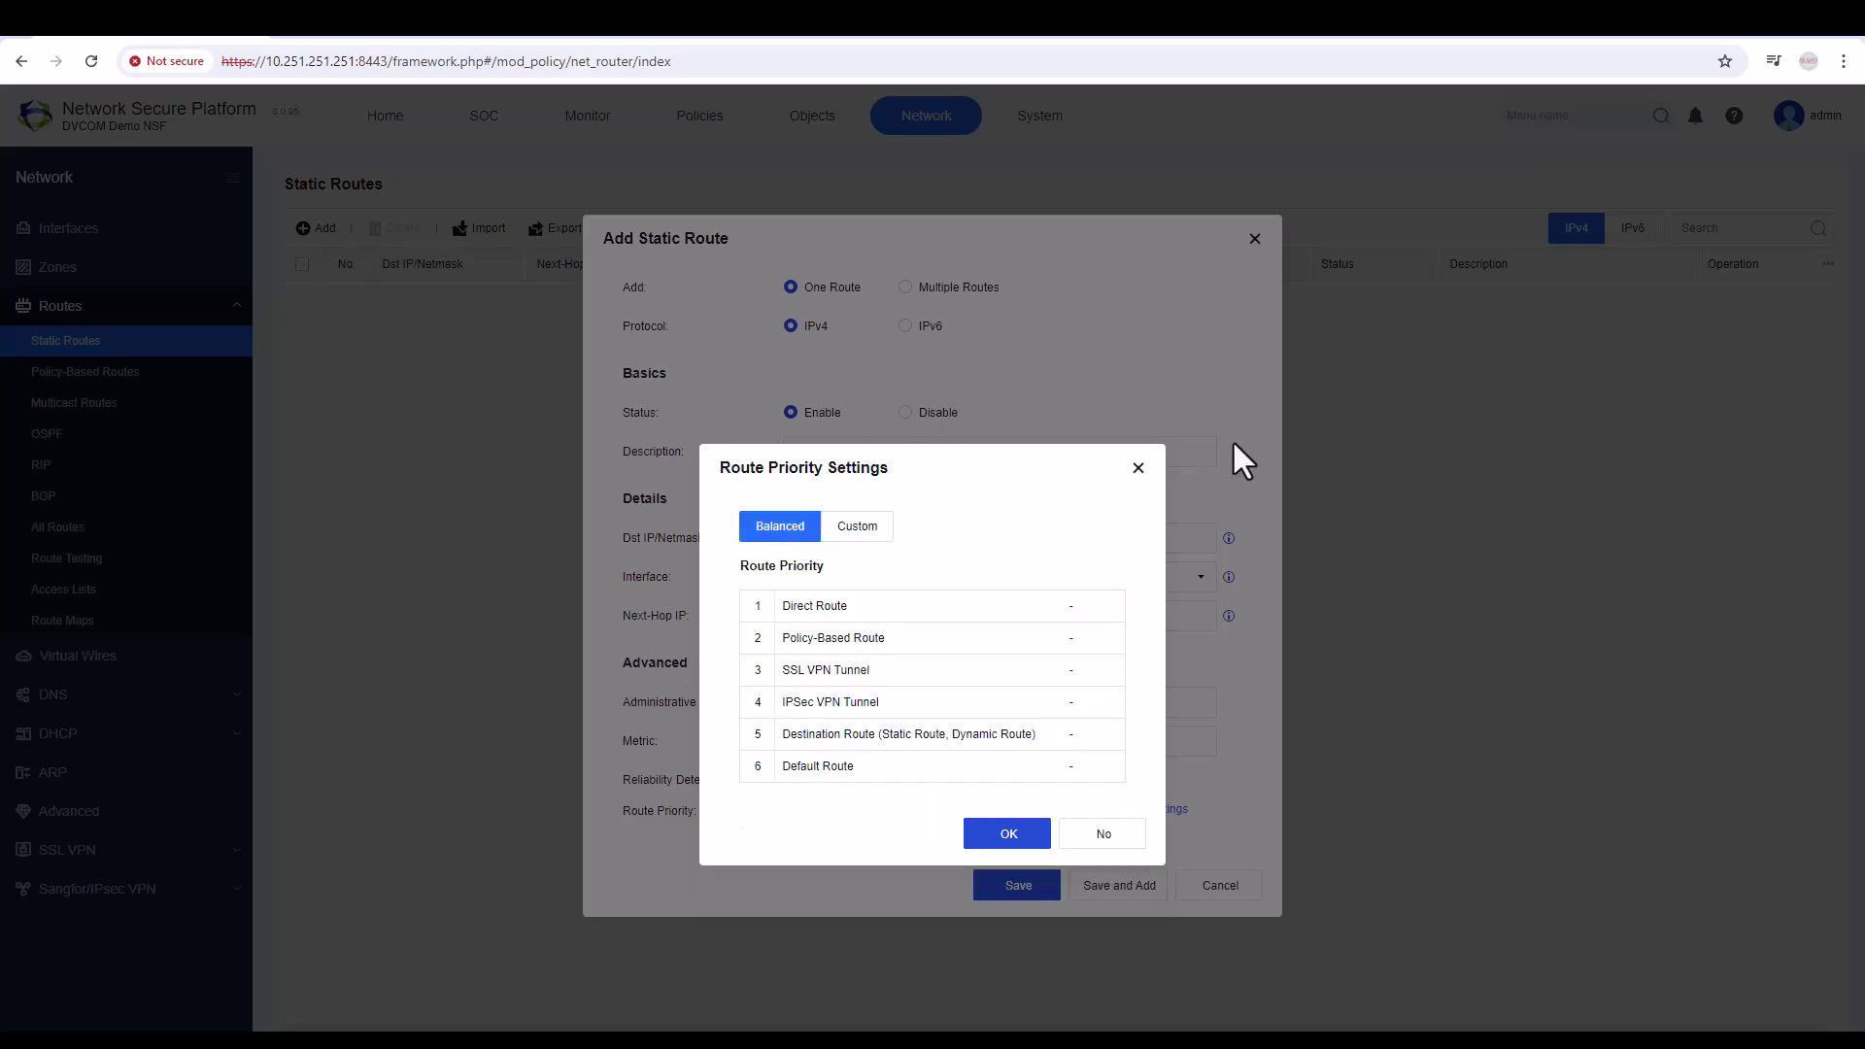
{"action": "left_click", "coordinate": [1112, 837]}
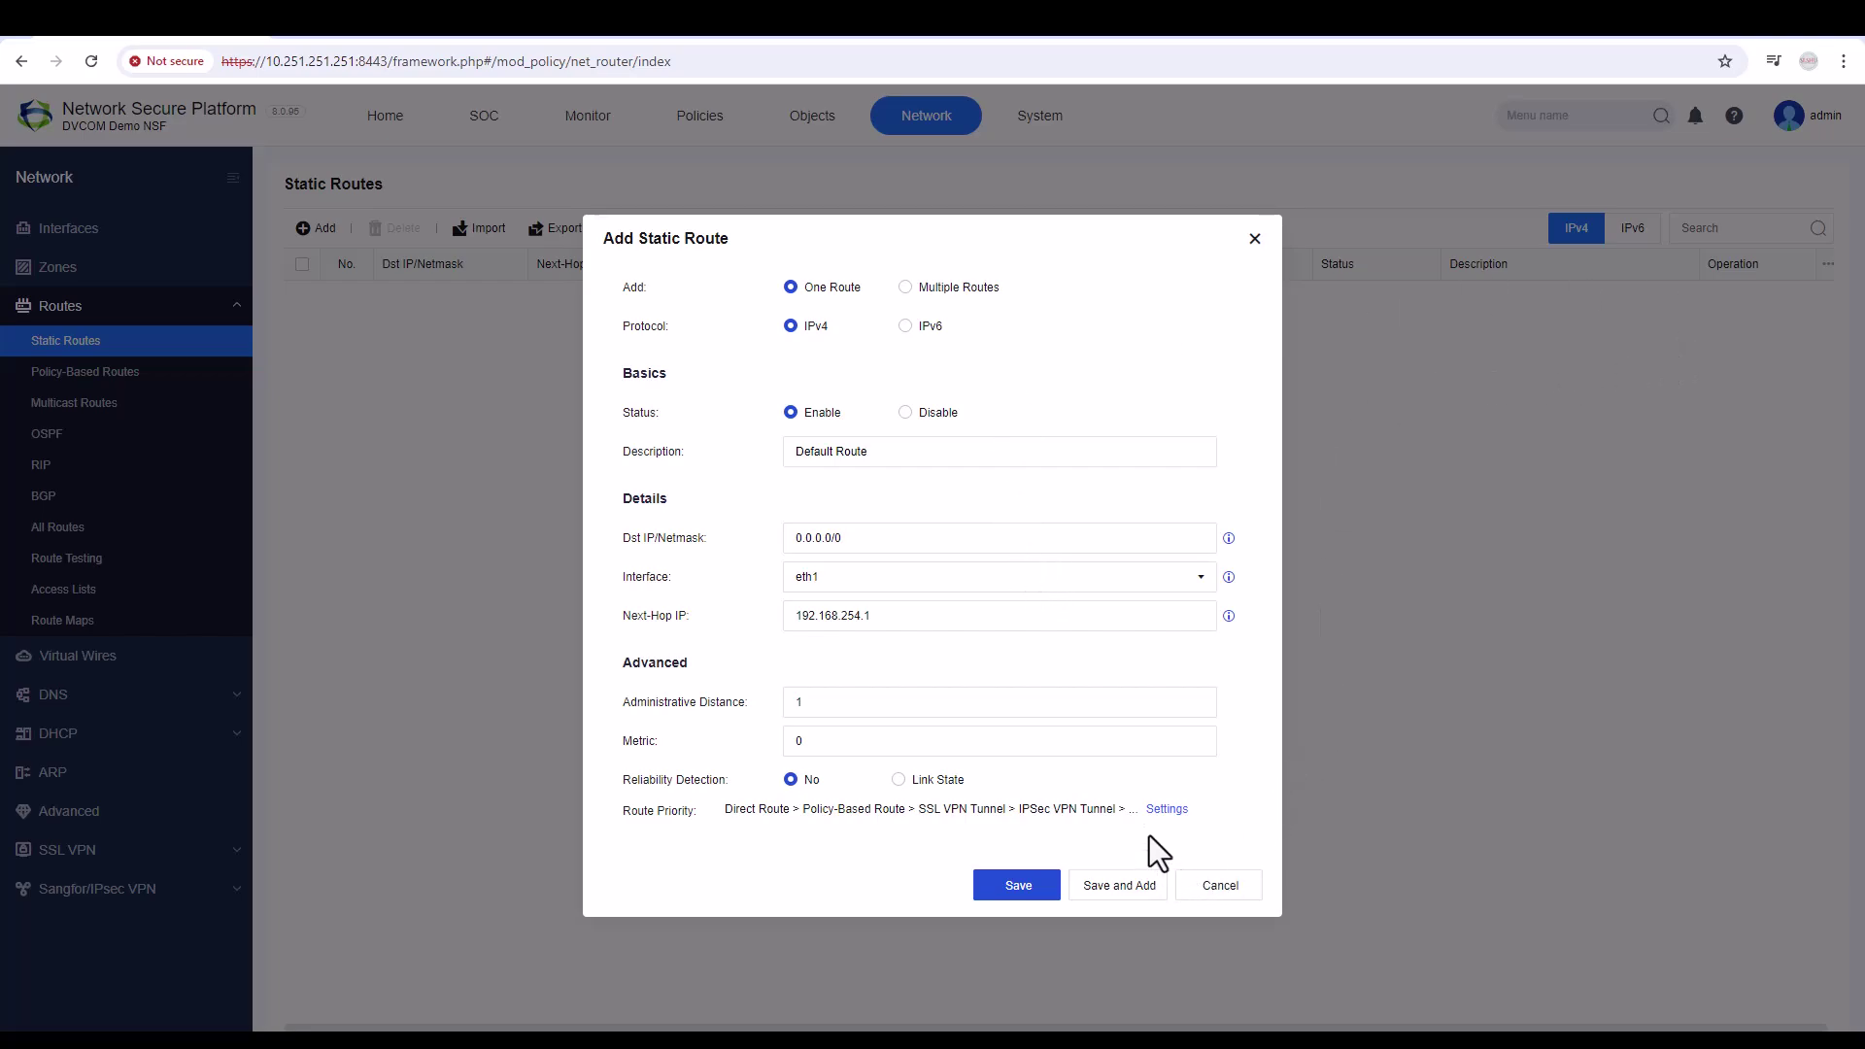
- Save the default route, close the add-route form, and return to Physical Interfaces
{"action": "left_click", "coordinate": [1117, 883]}
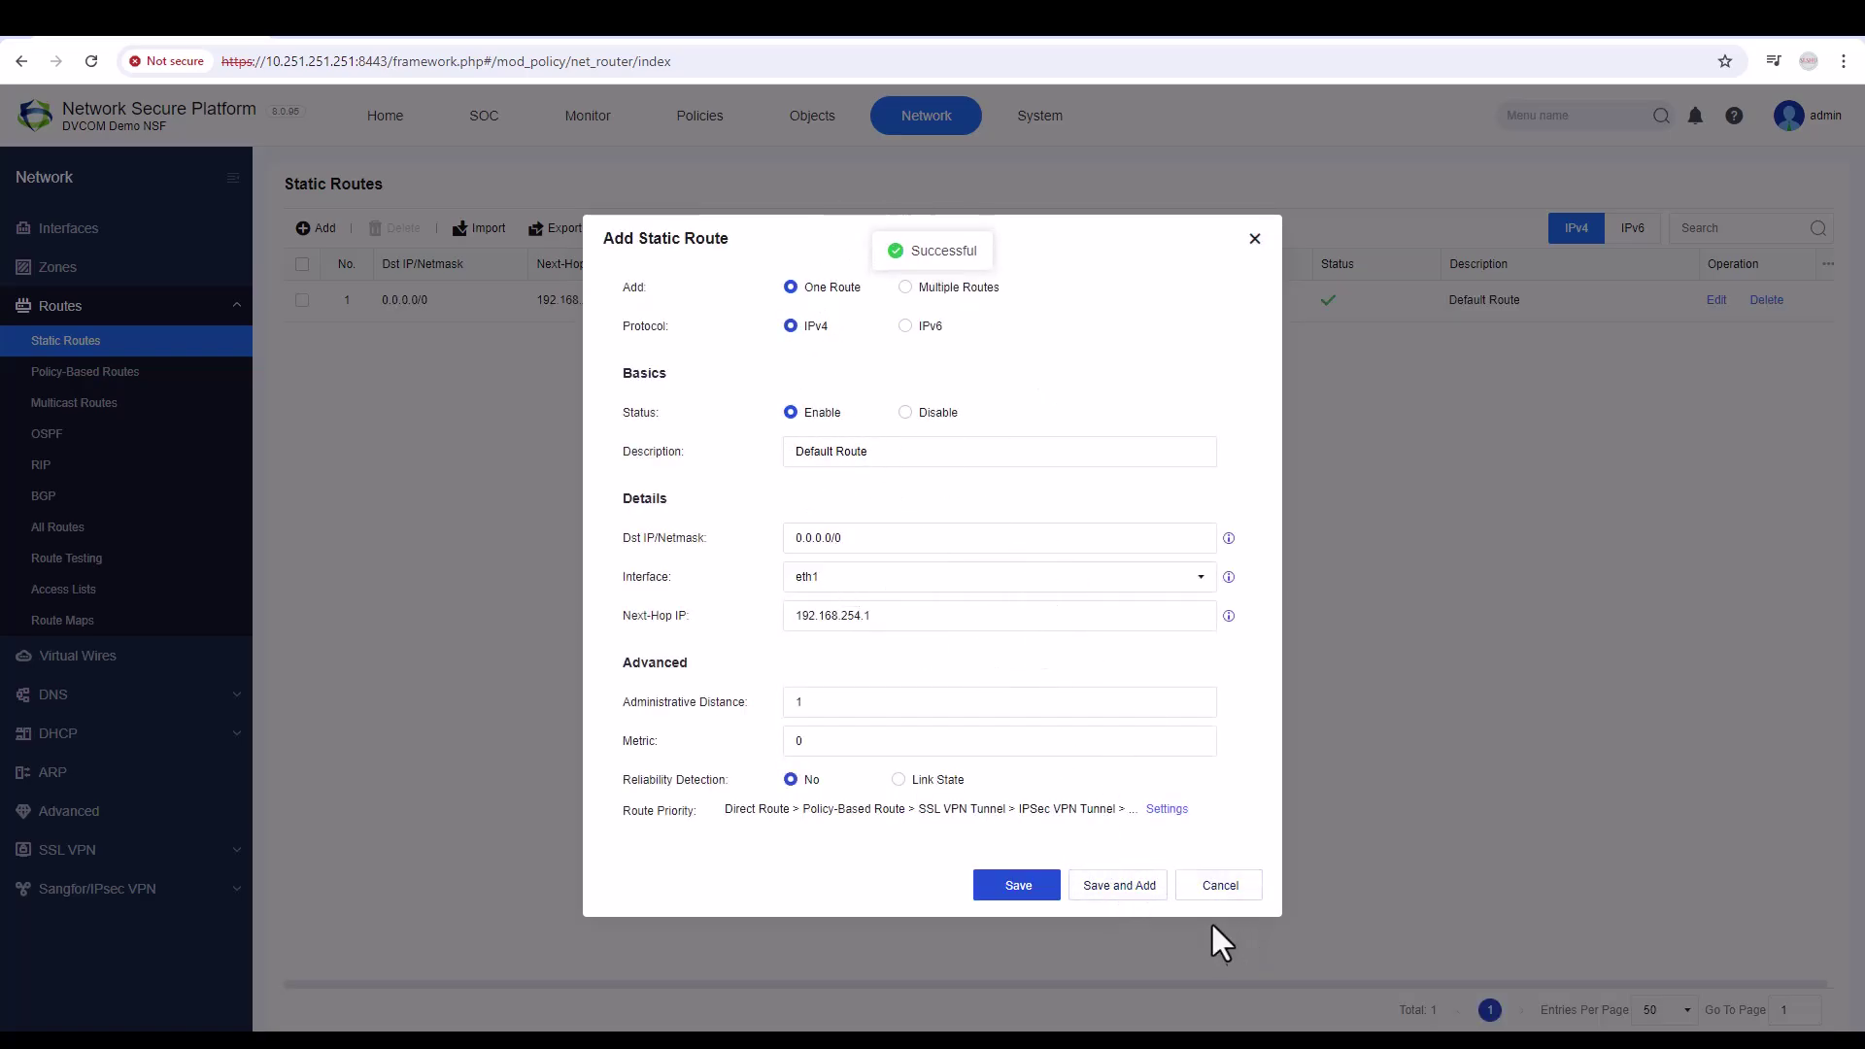
{"action": "left_click", "coordinate": [1217, 886]}
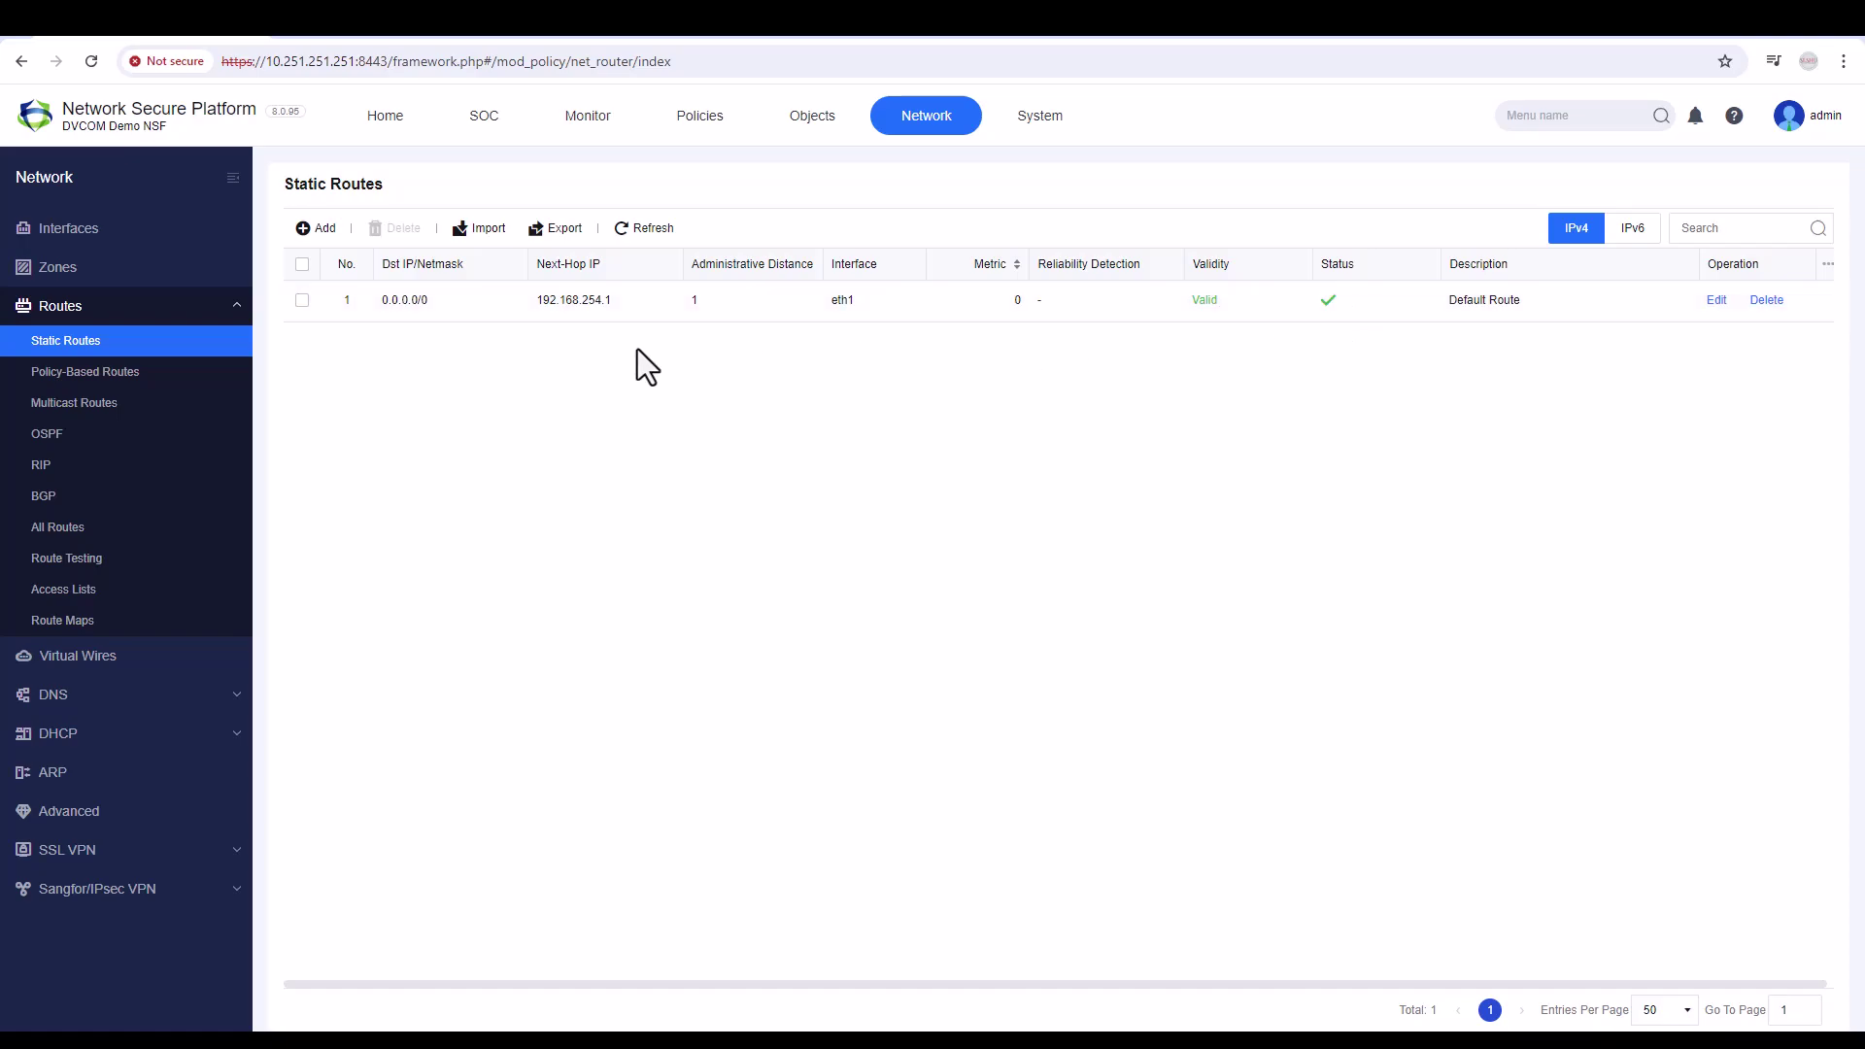
{"action": "left_click", "coordinate": [151, 233]}
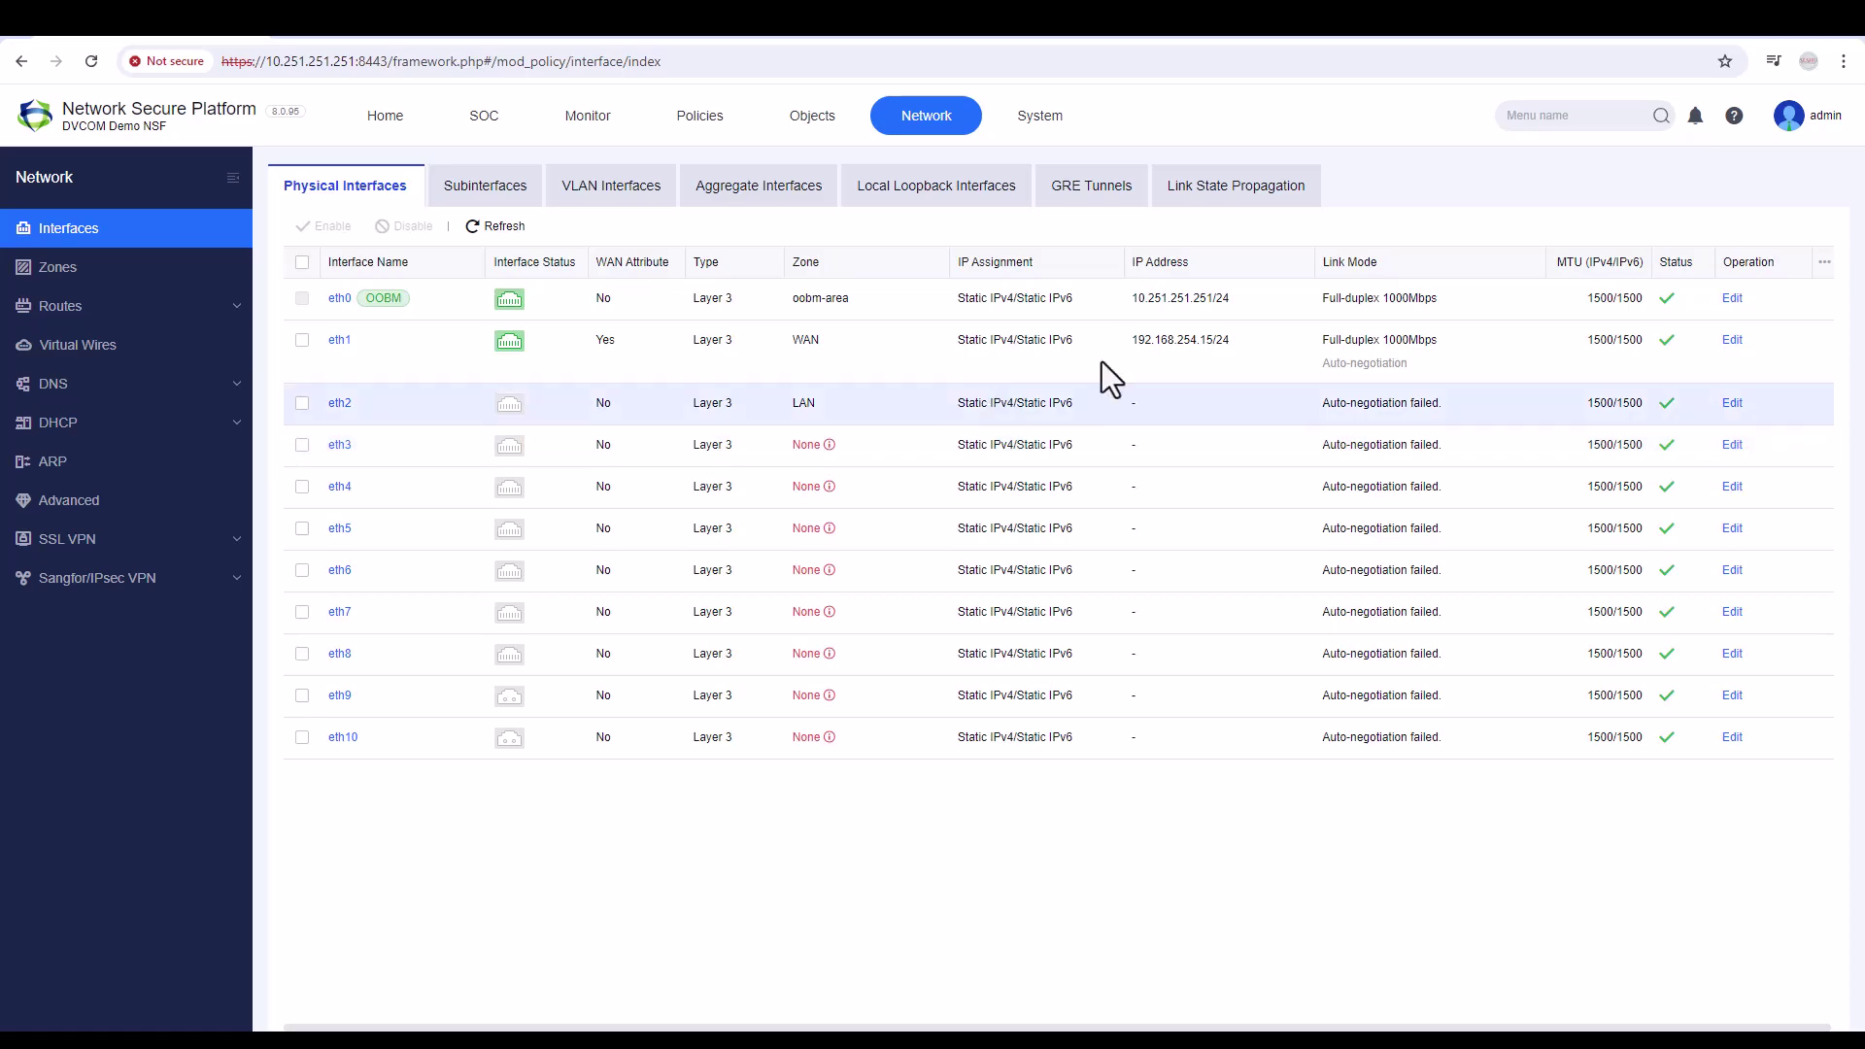
- Give eth2 the description 'This is for my LAN Users' and static IP 192.168.100.1/24
{"action": "left_click", "coordinate": [1735, 404]}
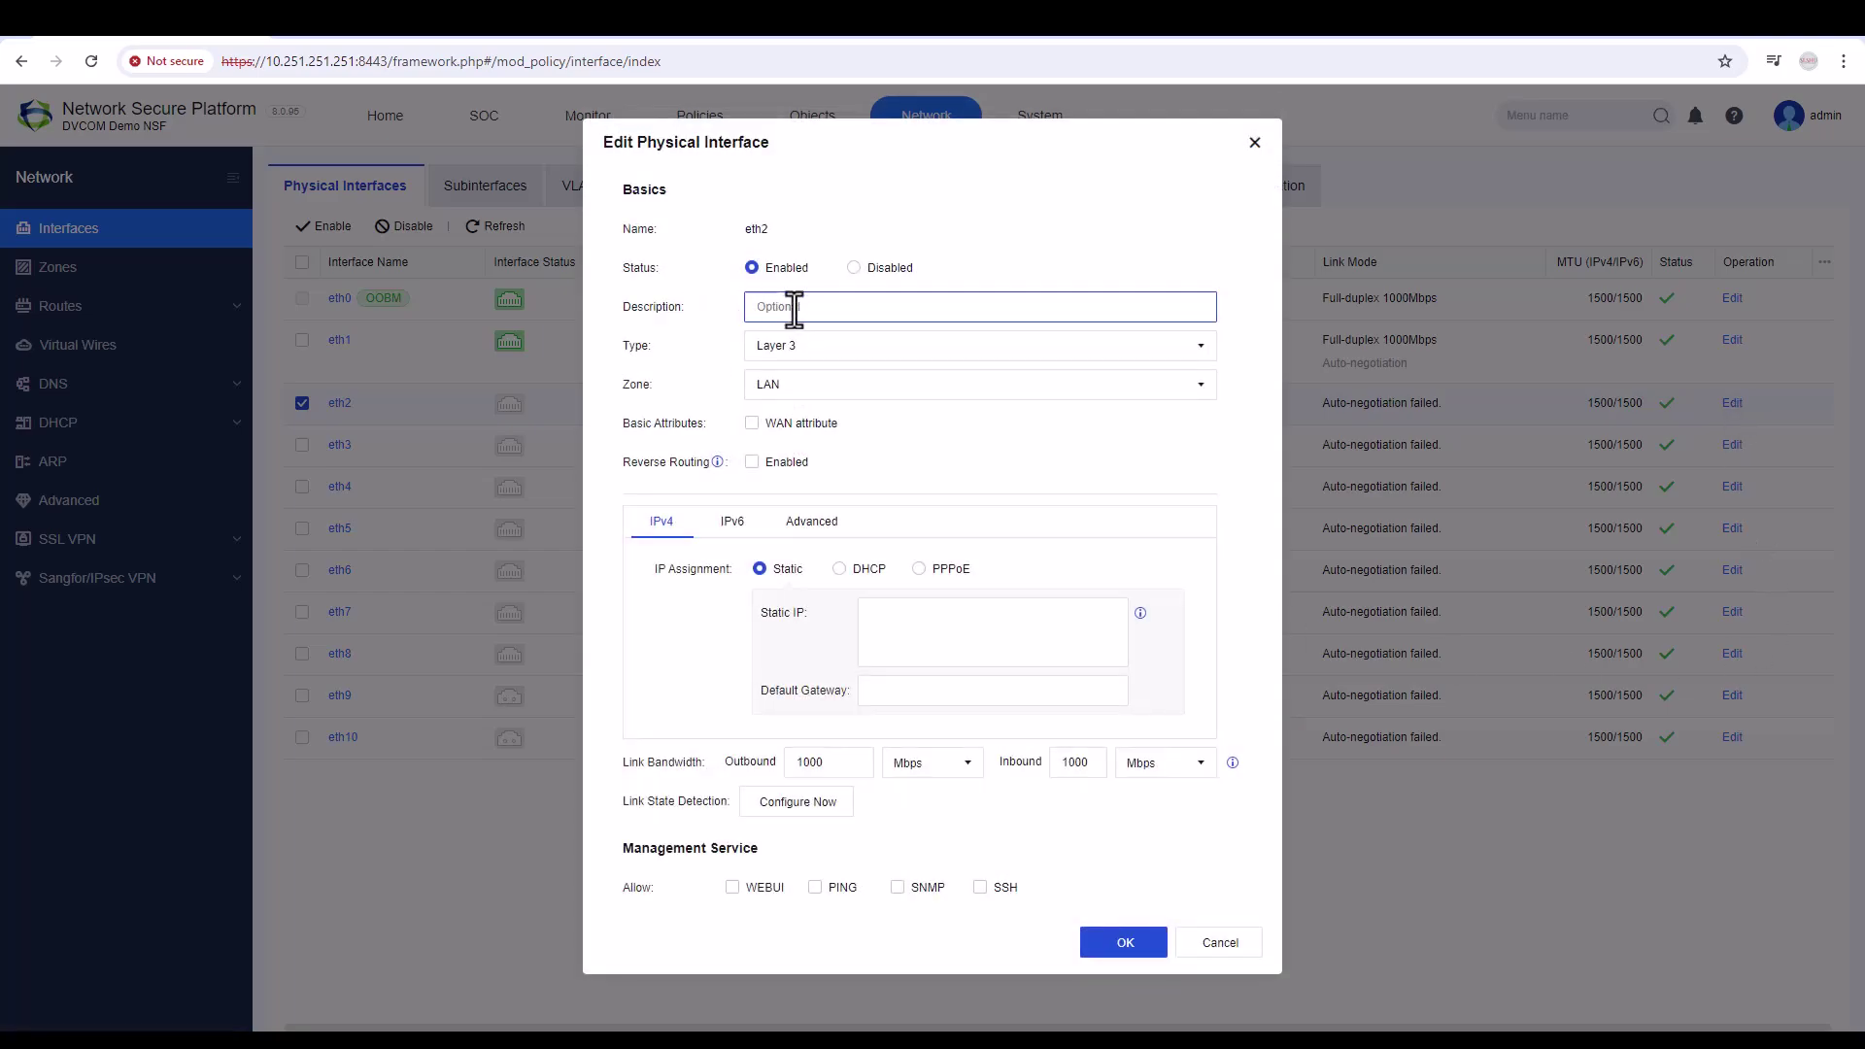
{"action": "left_click", "coordinate": [795, 308]}
{"action": "type", "text": "This is for my LAN Users"}
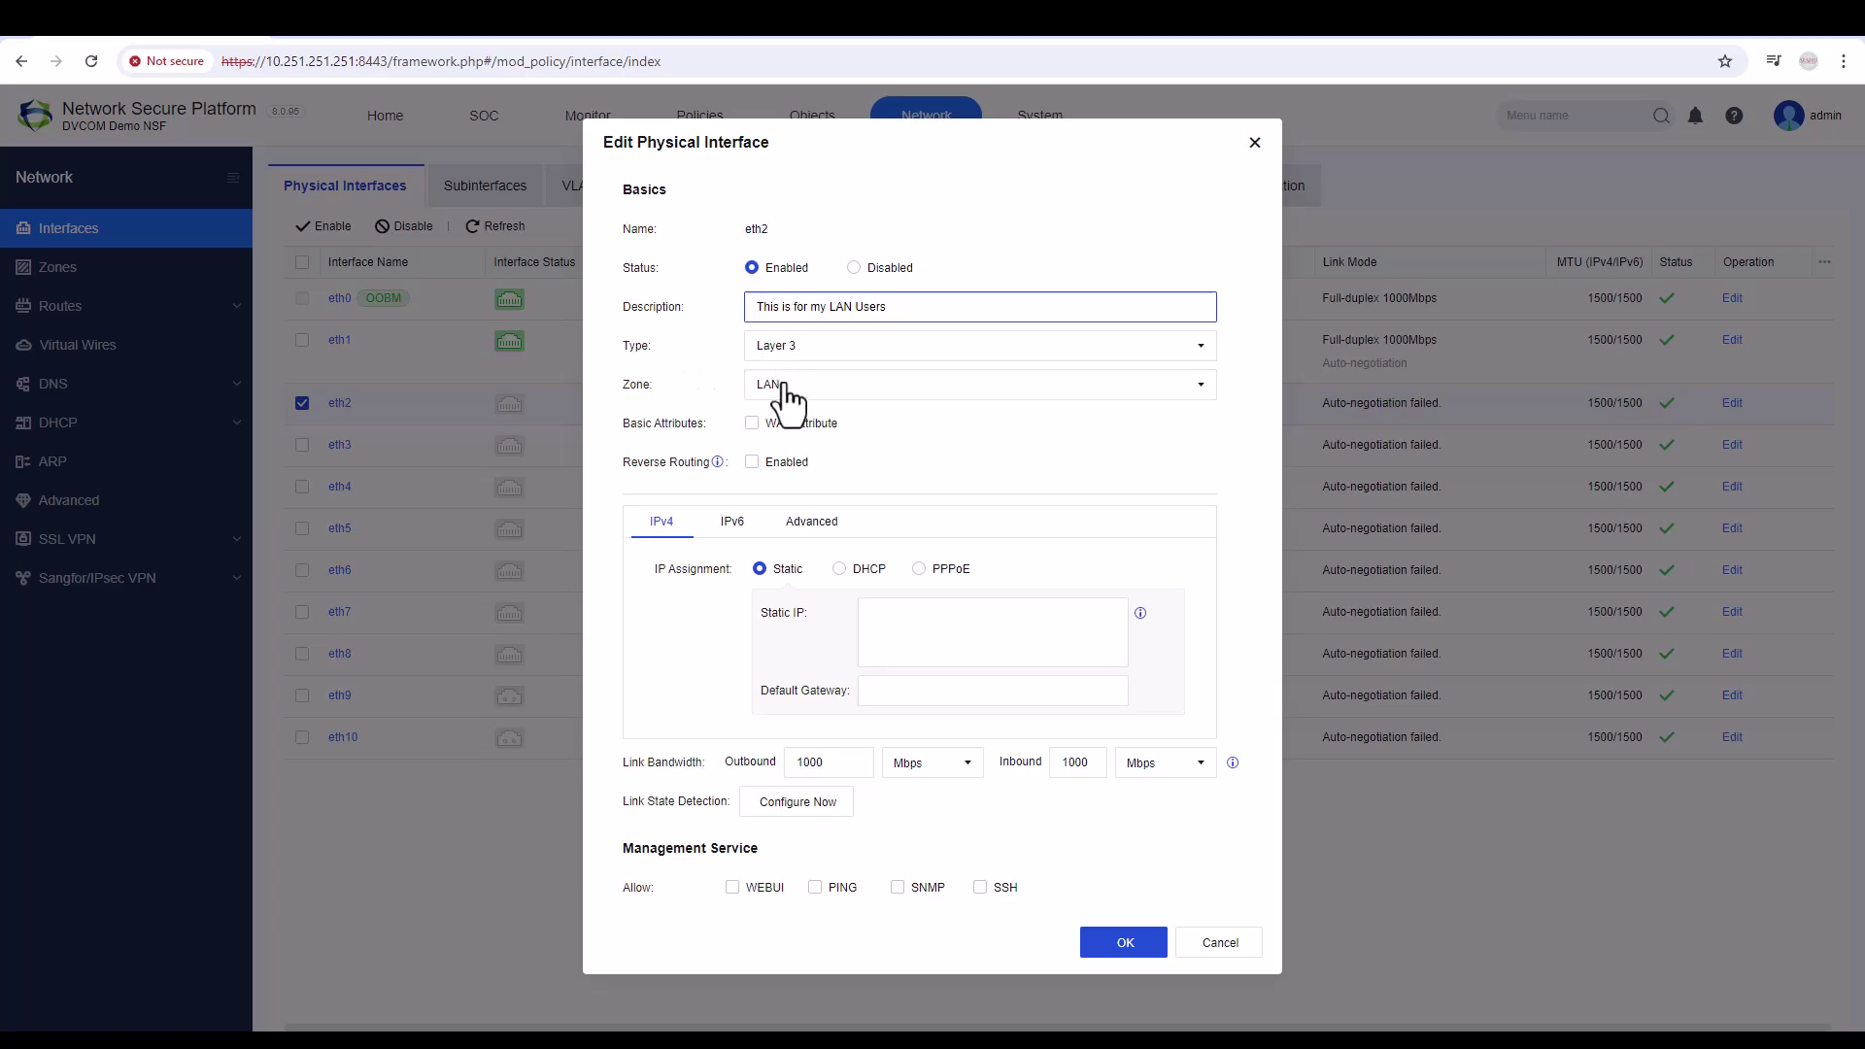
{"action": "left_click", "coordinate": [908, 637]}
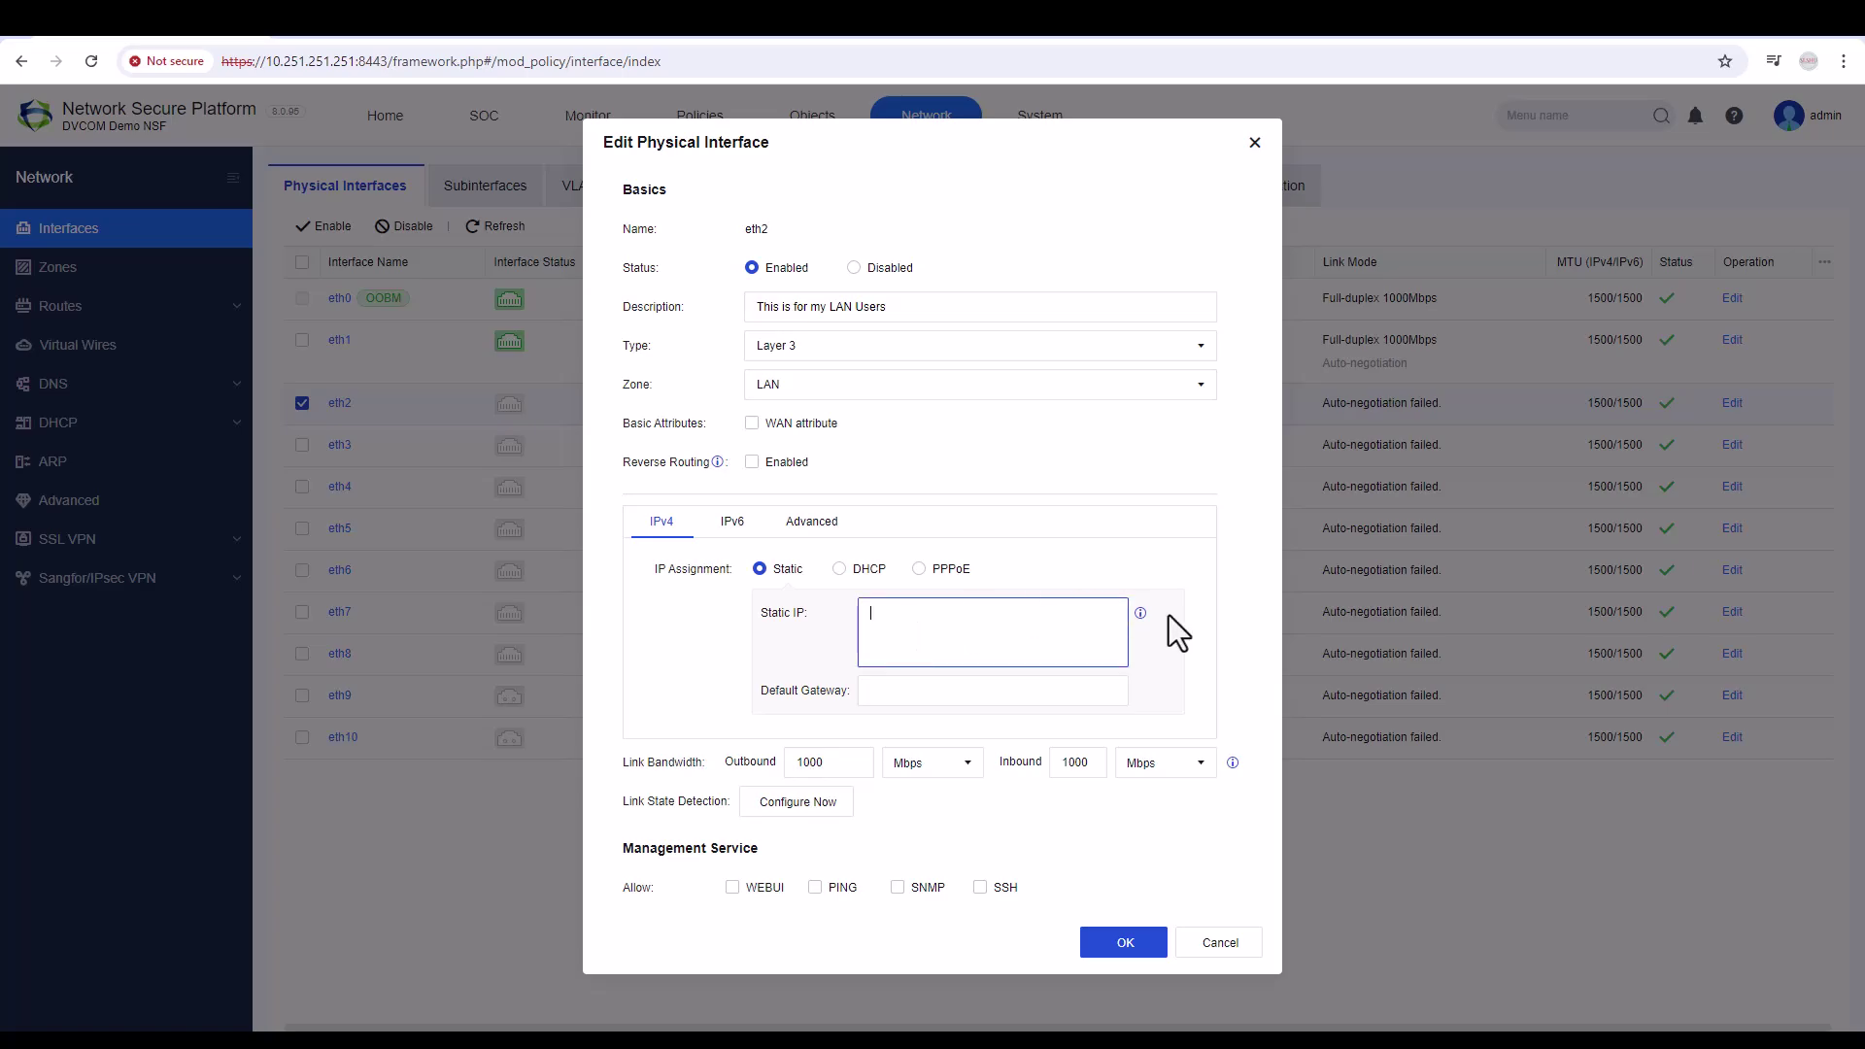
{"action": "type", "text": "192.168.100.1"}
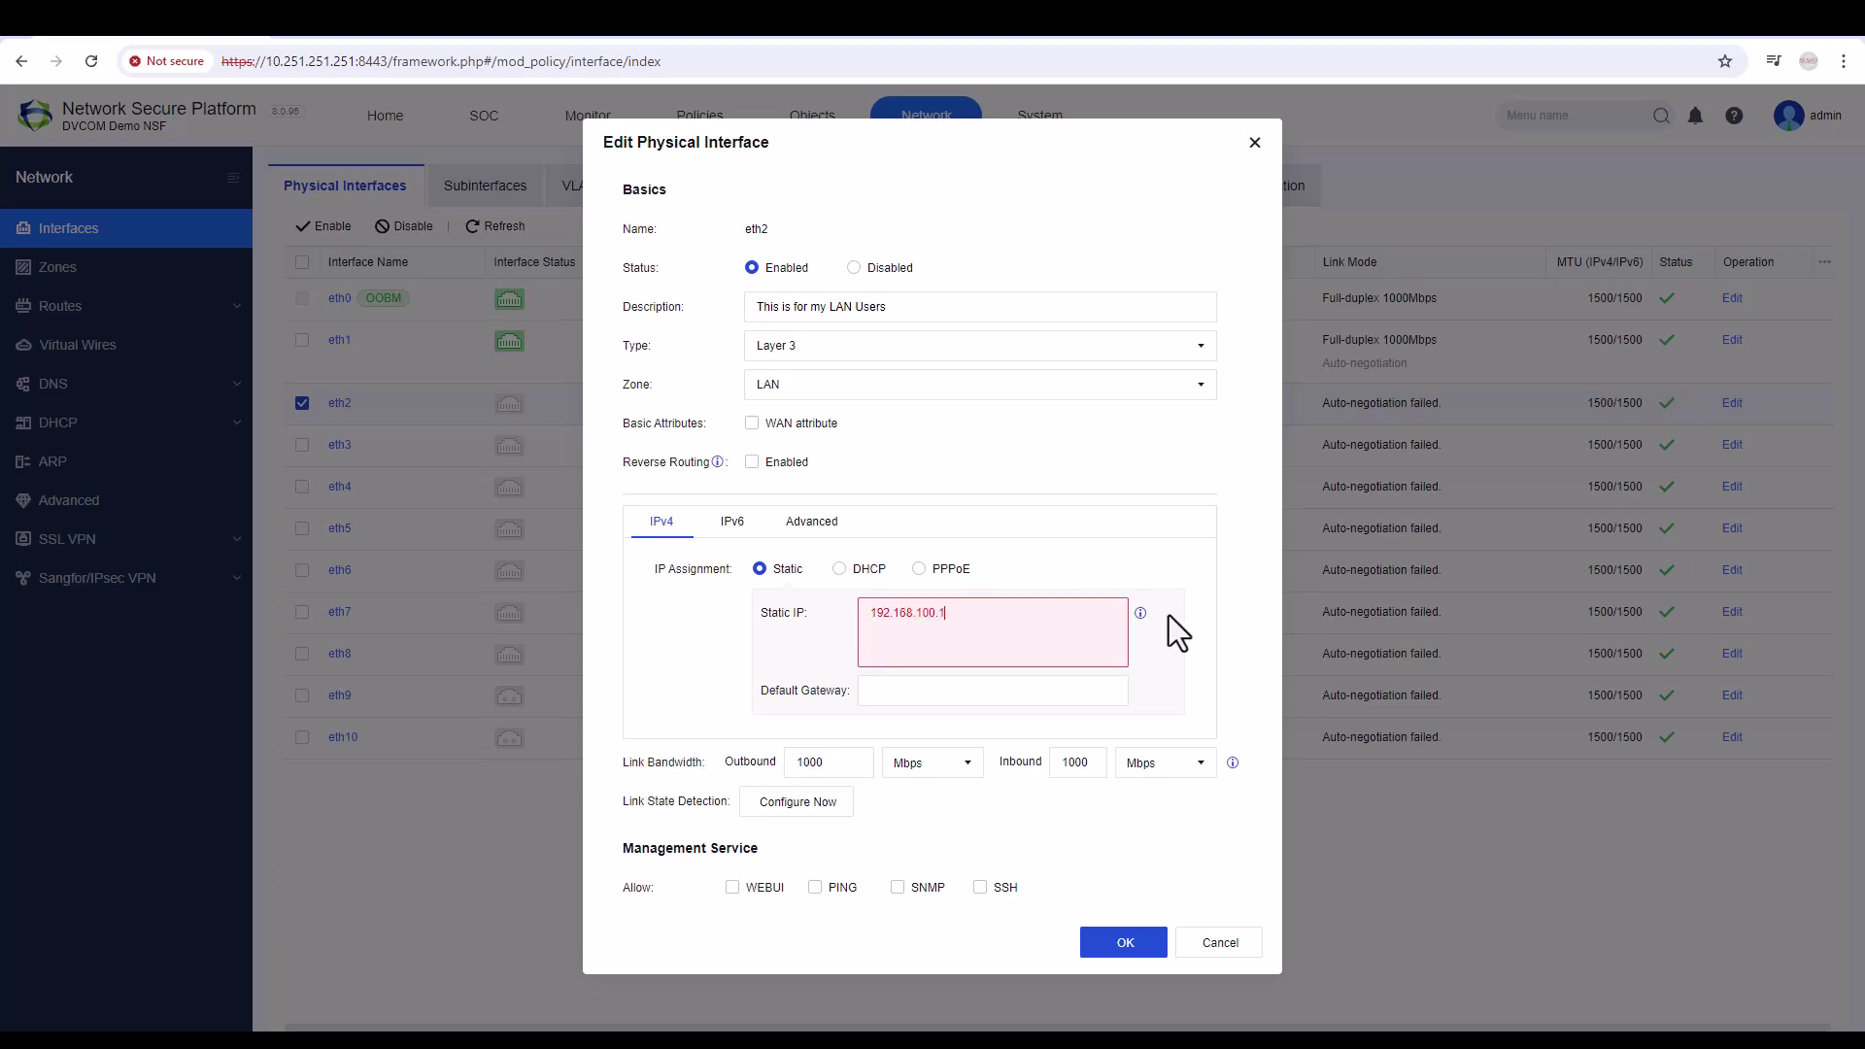
{"action": "type", "text": "/24"}
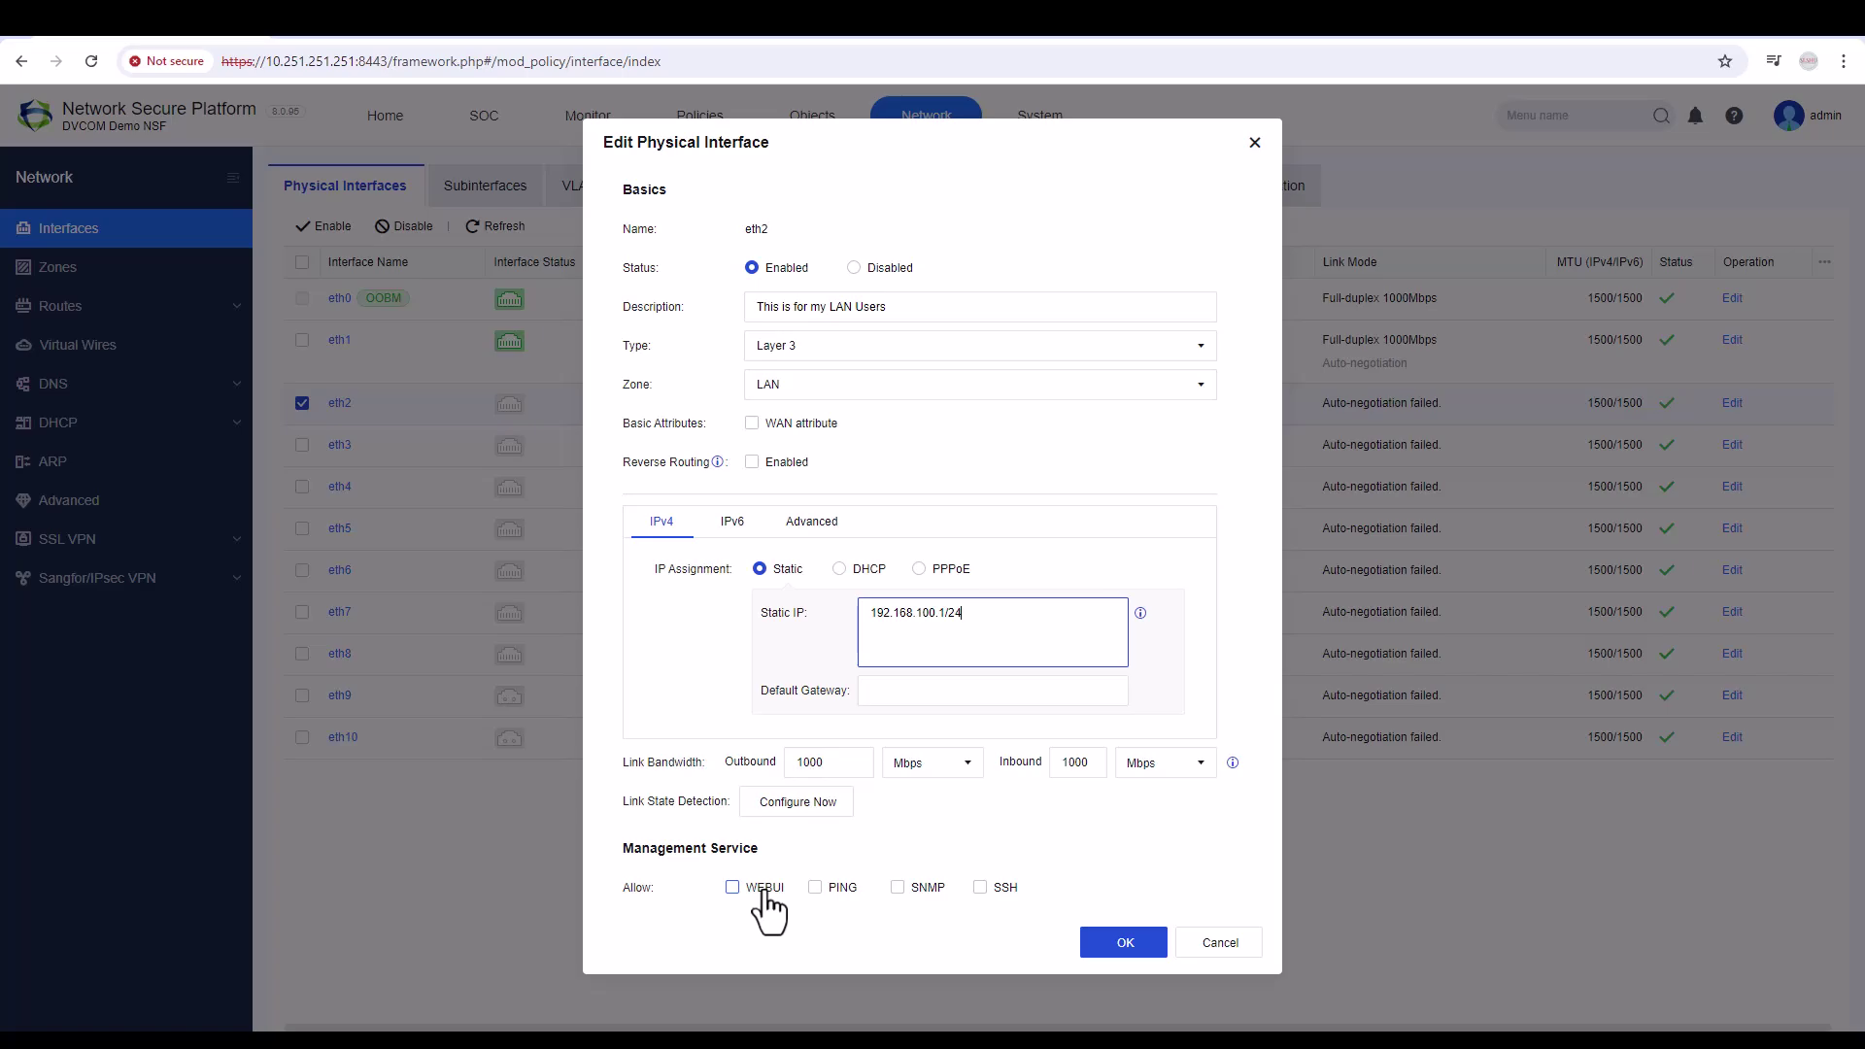
- Allow WEBUI, PING, SNMP and SSH management on eth2 and save the interface
{"action": "left_click", "coordinate": [733, 888]}
{"action": "left_click", "coordinate": [833, 890]}
{"action": "left_click", "coordinate": [915, 890]}
{"action": "left_click", "coordinate": [991, 889]}
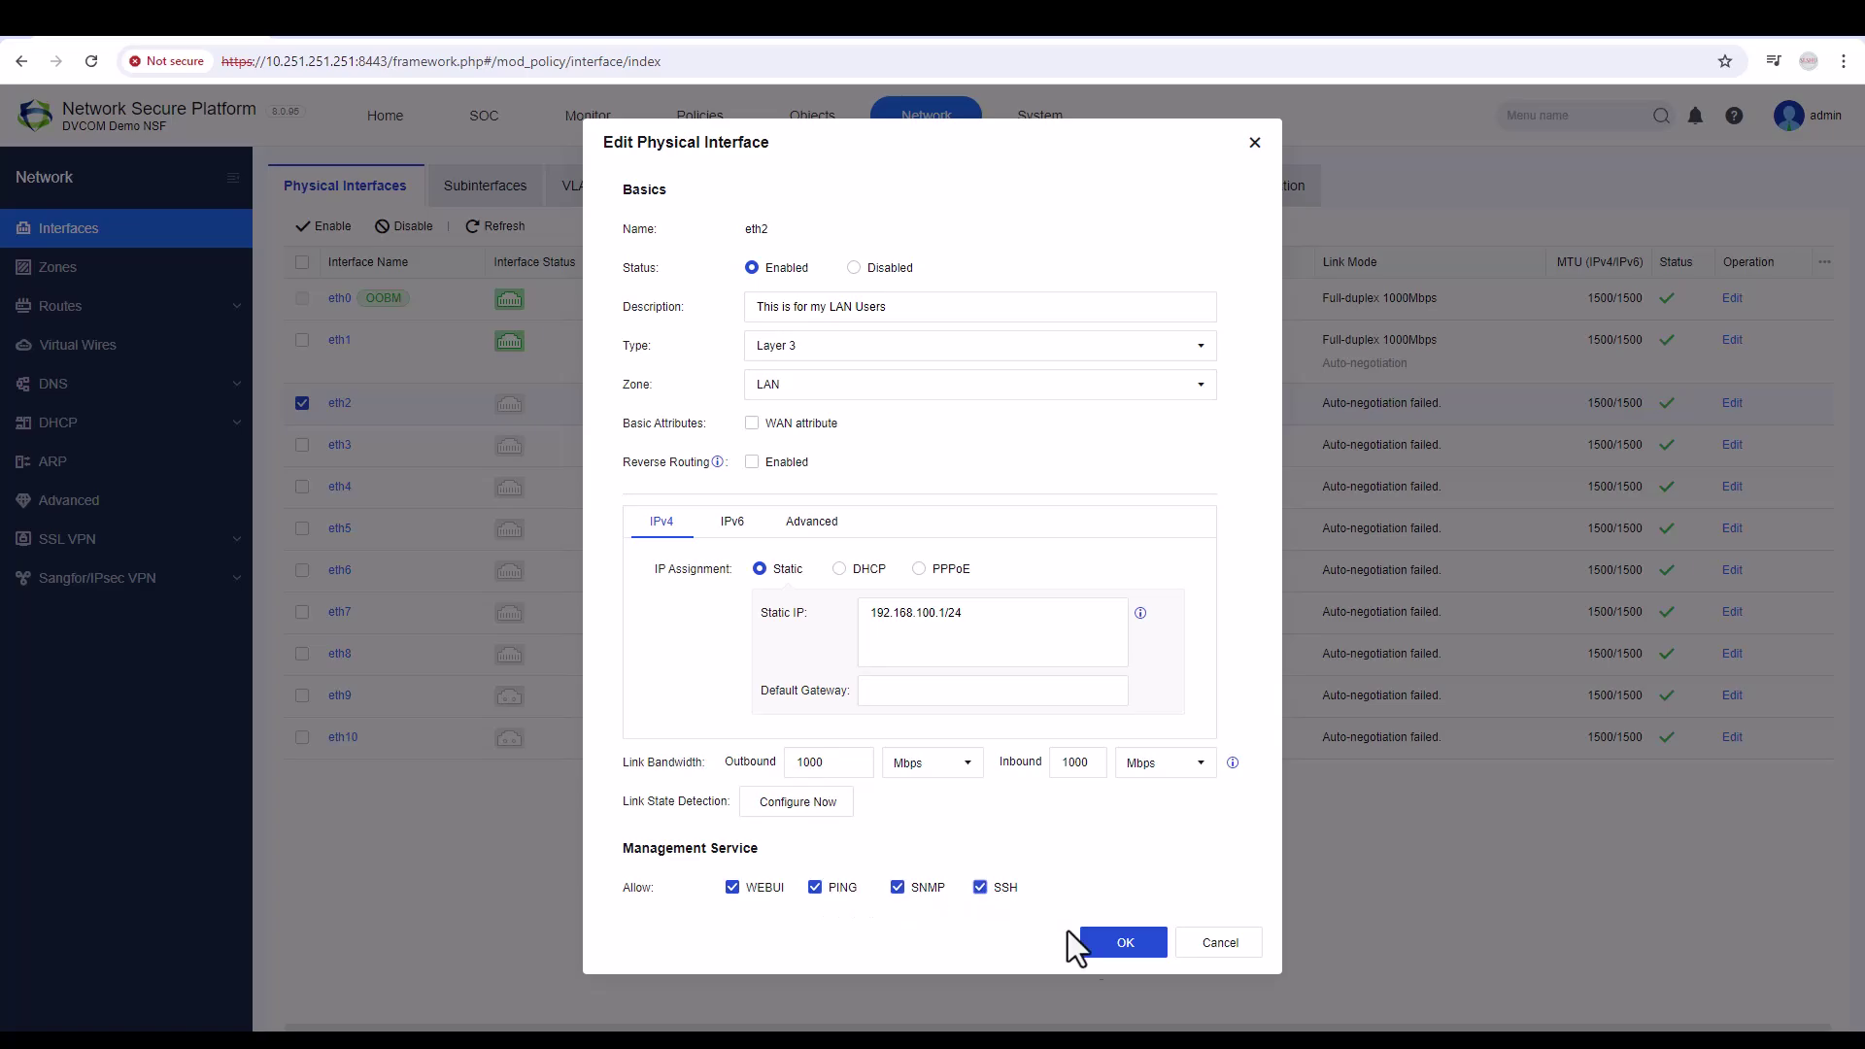
{"action": "left_click", "coordinate": [1131, 946]}
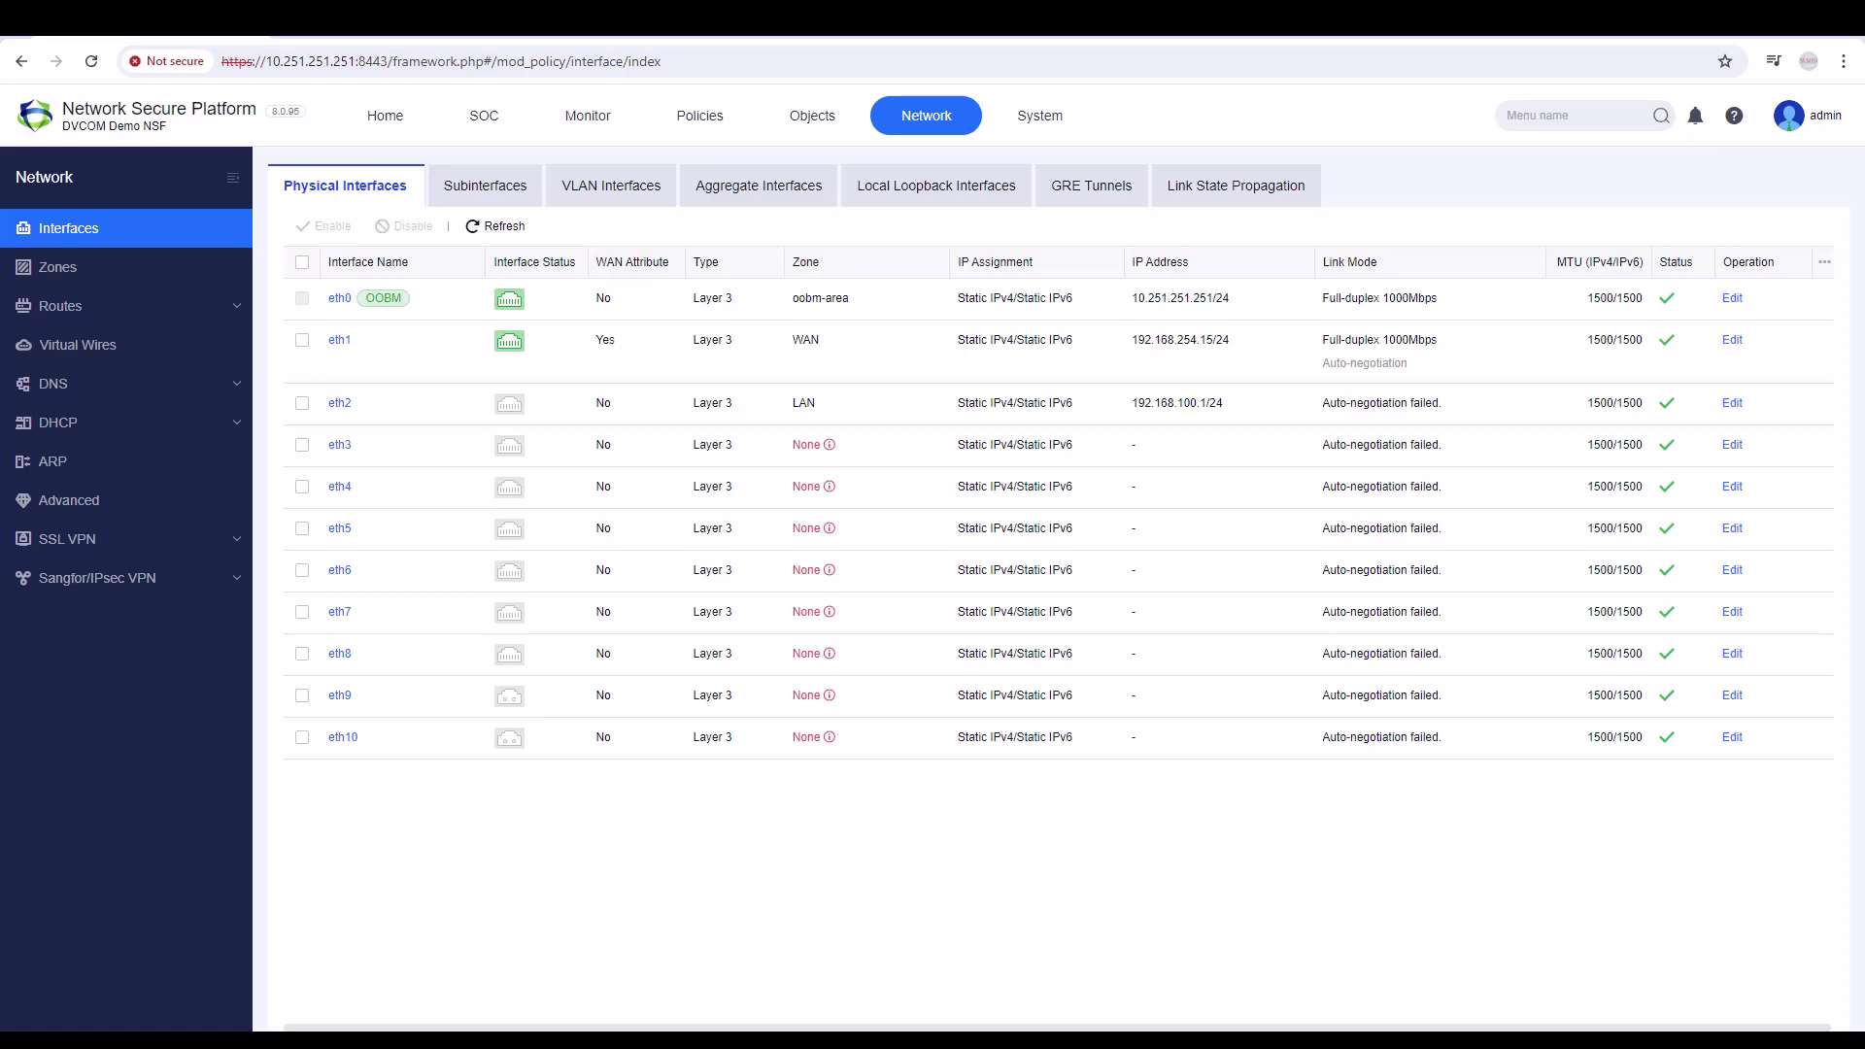
- Circle eth2 in the interface list with the screen highlighter, then clear the annotations
{"action": "mouse_move", "coordinate": [1833, 275]}
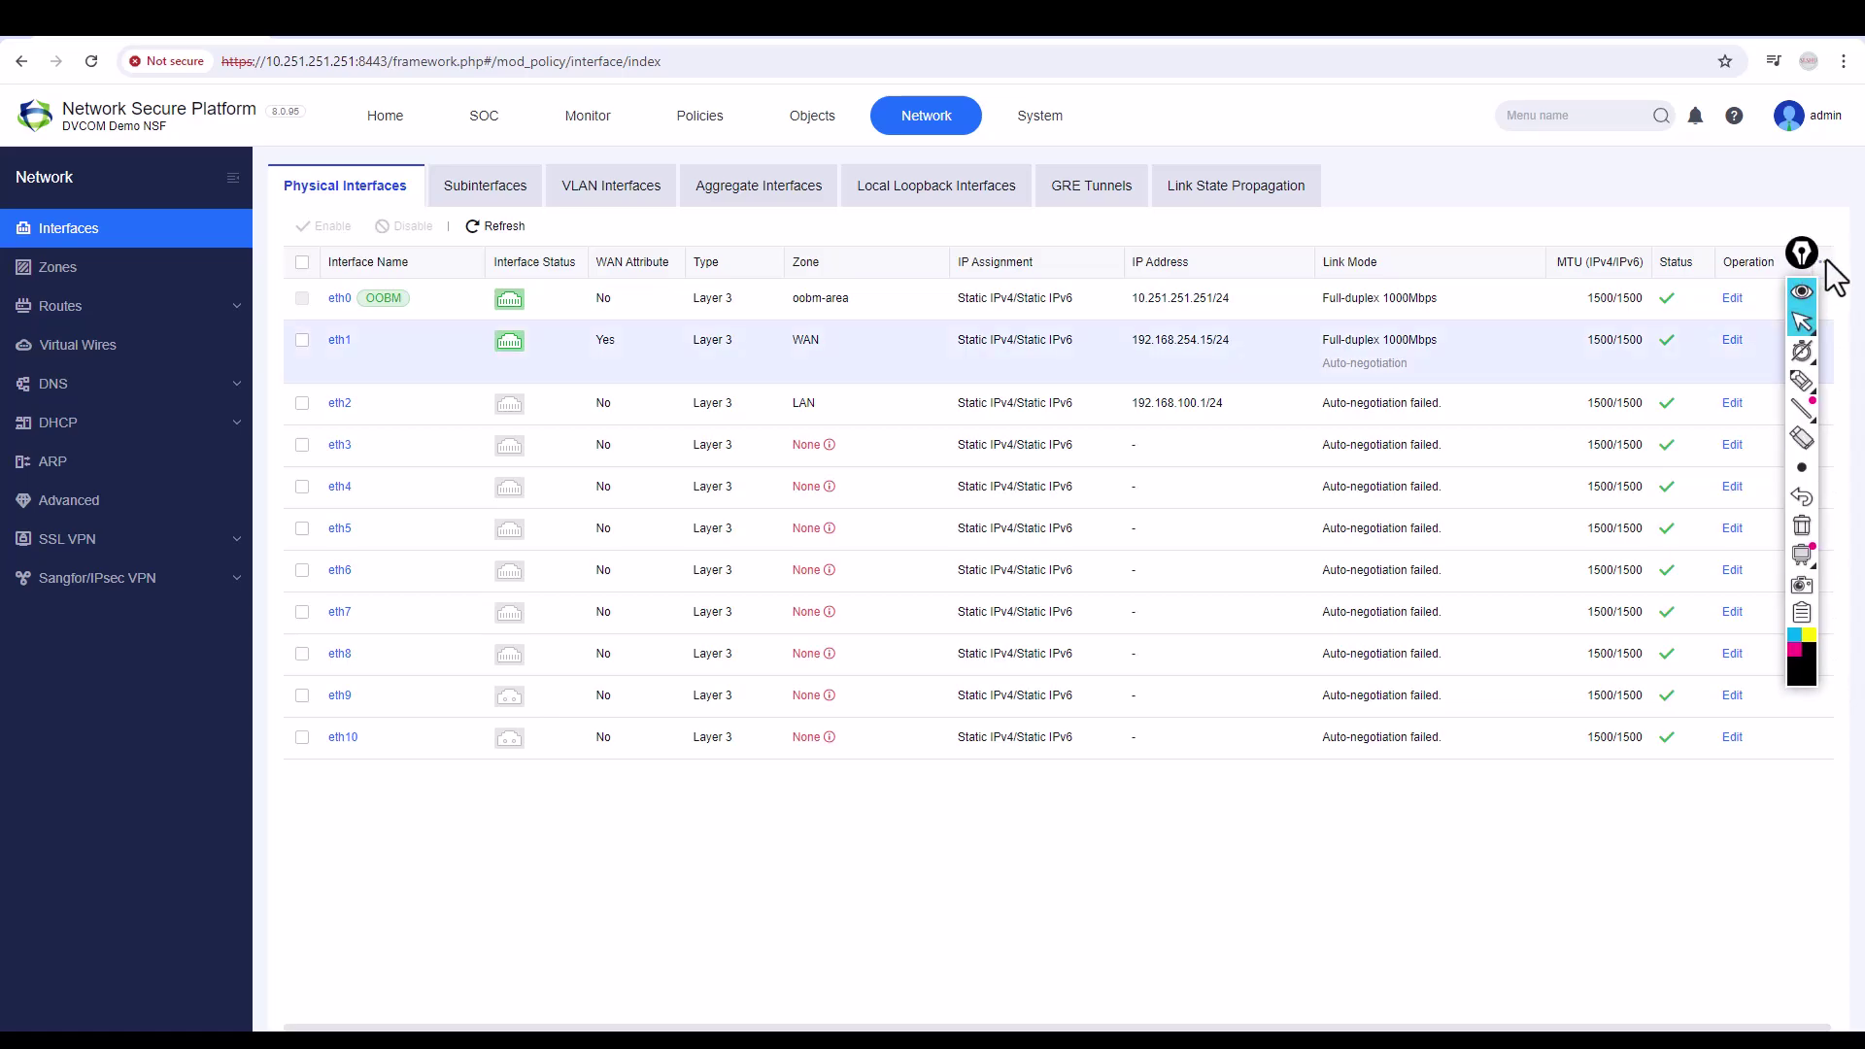
{"action": "left_click", "coordinate": [1801, 381]}
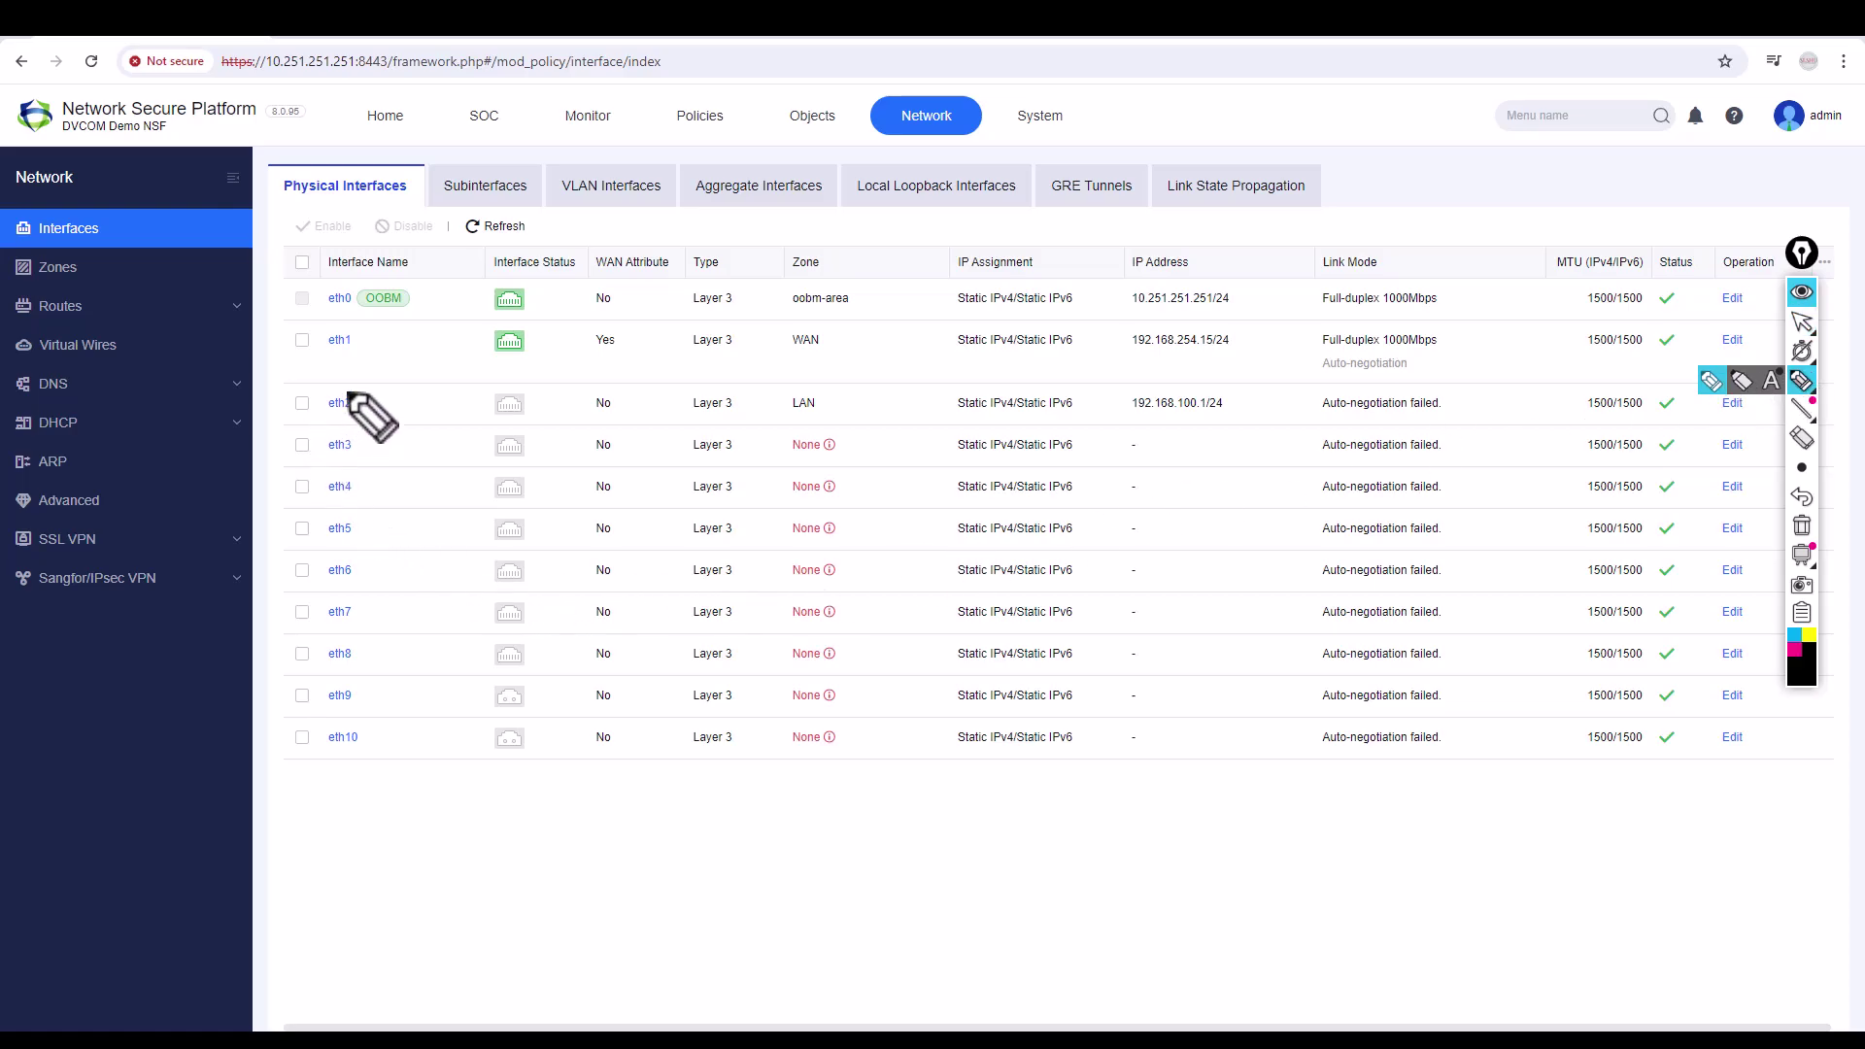
{"action": "mouse_move", "coordinate": [324, 399]}
{"action": "left_mouse_down"}
{"action": "mouse_move", "coordinate": [393, 456]}
{"action": "mouse_move", "coordinate": [477, 790]}
{"action": "mouse_move", "coordinate": [464, 777]}
{"action": "mouse_move", "coordinate": [482, 777]}
{"action": "mouse_move", "coordinate": [476, 830]}
{"action": "mouse_move", "coordinate": [511, 813]}
{"action": "mouse_move", "coordinate": [504, 841]}
{"action": "mouse_move", "coordinate": [529, 831]}
{"action": "left_mouse_up"}
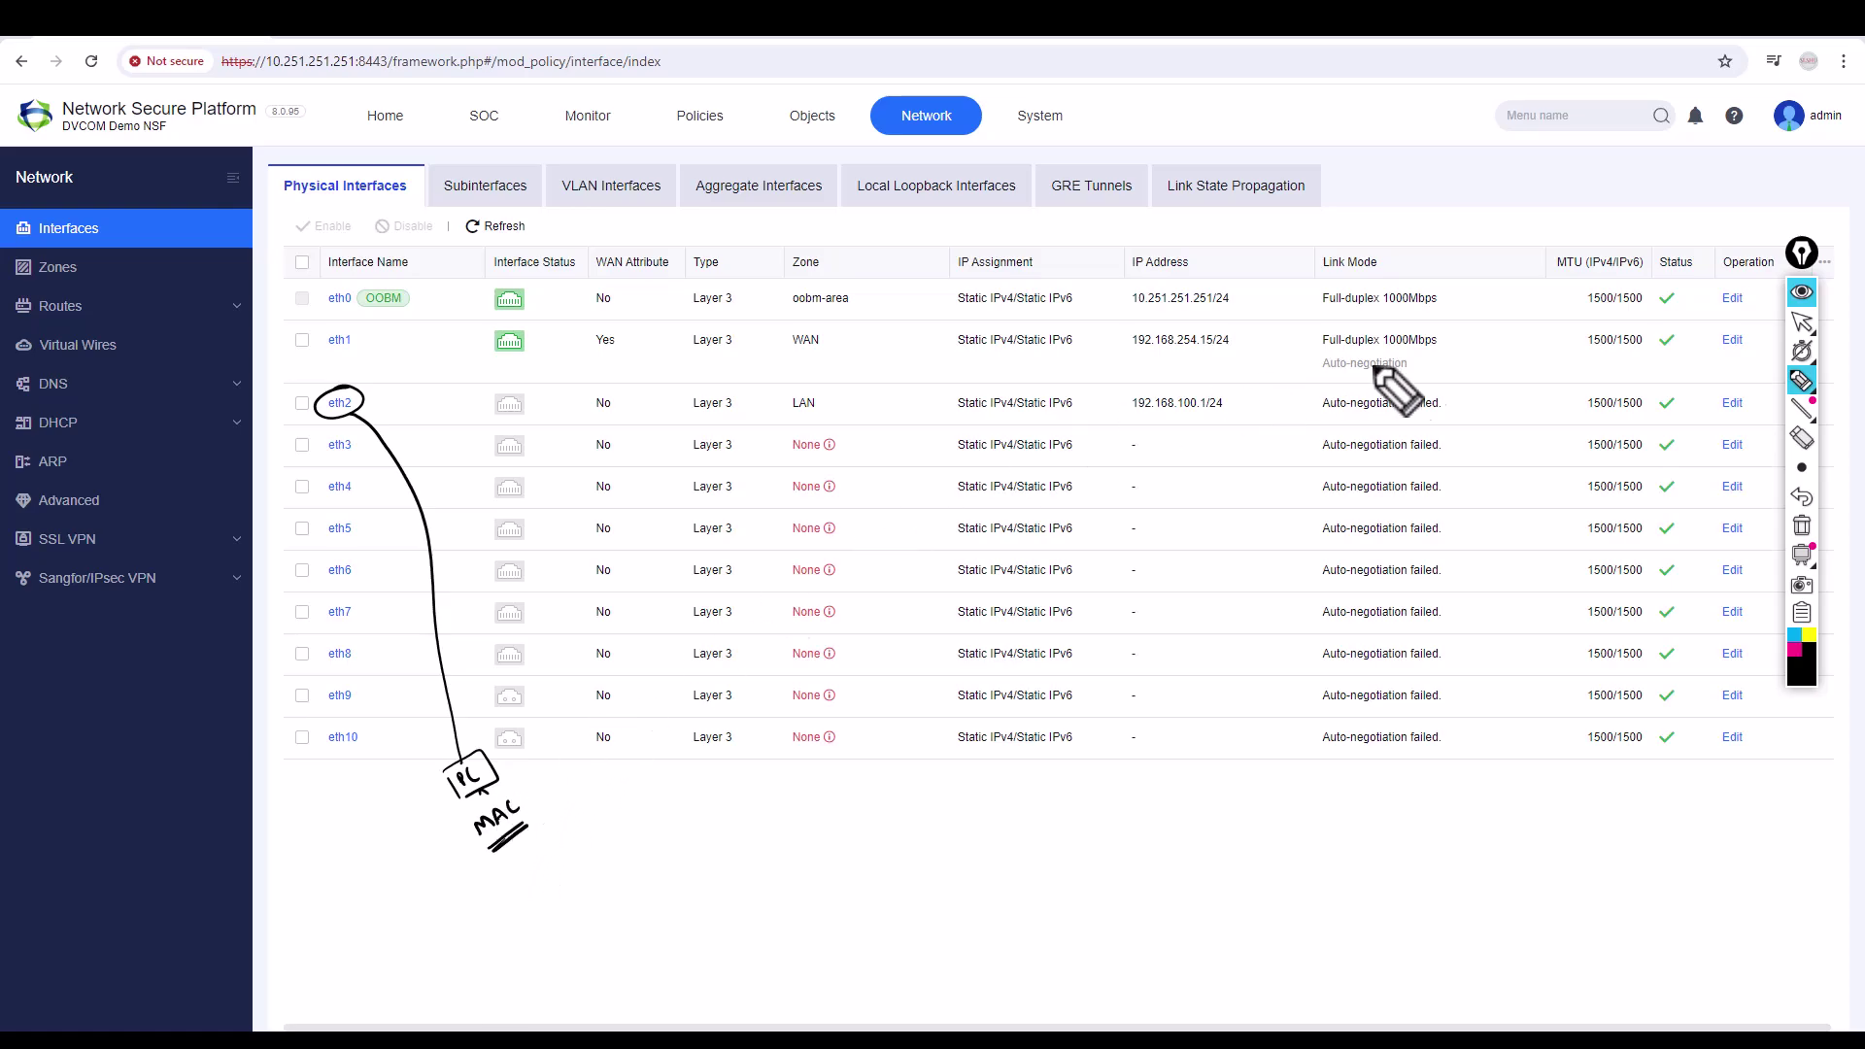
{"action": "left_click", "coordinate": [1802, 525]}
{"action": "left_click", "coordinate": [1801, 323]}
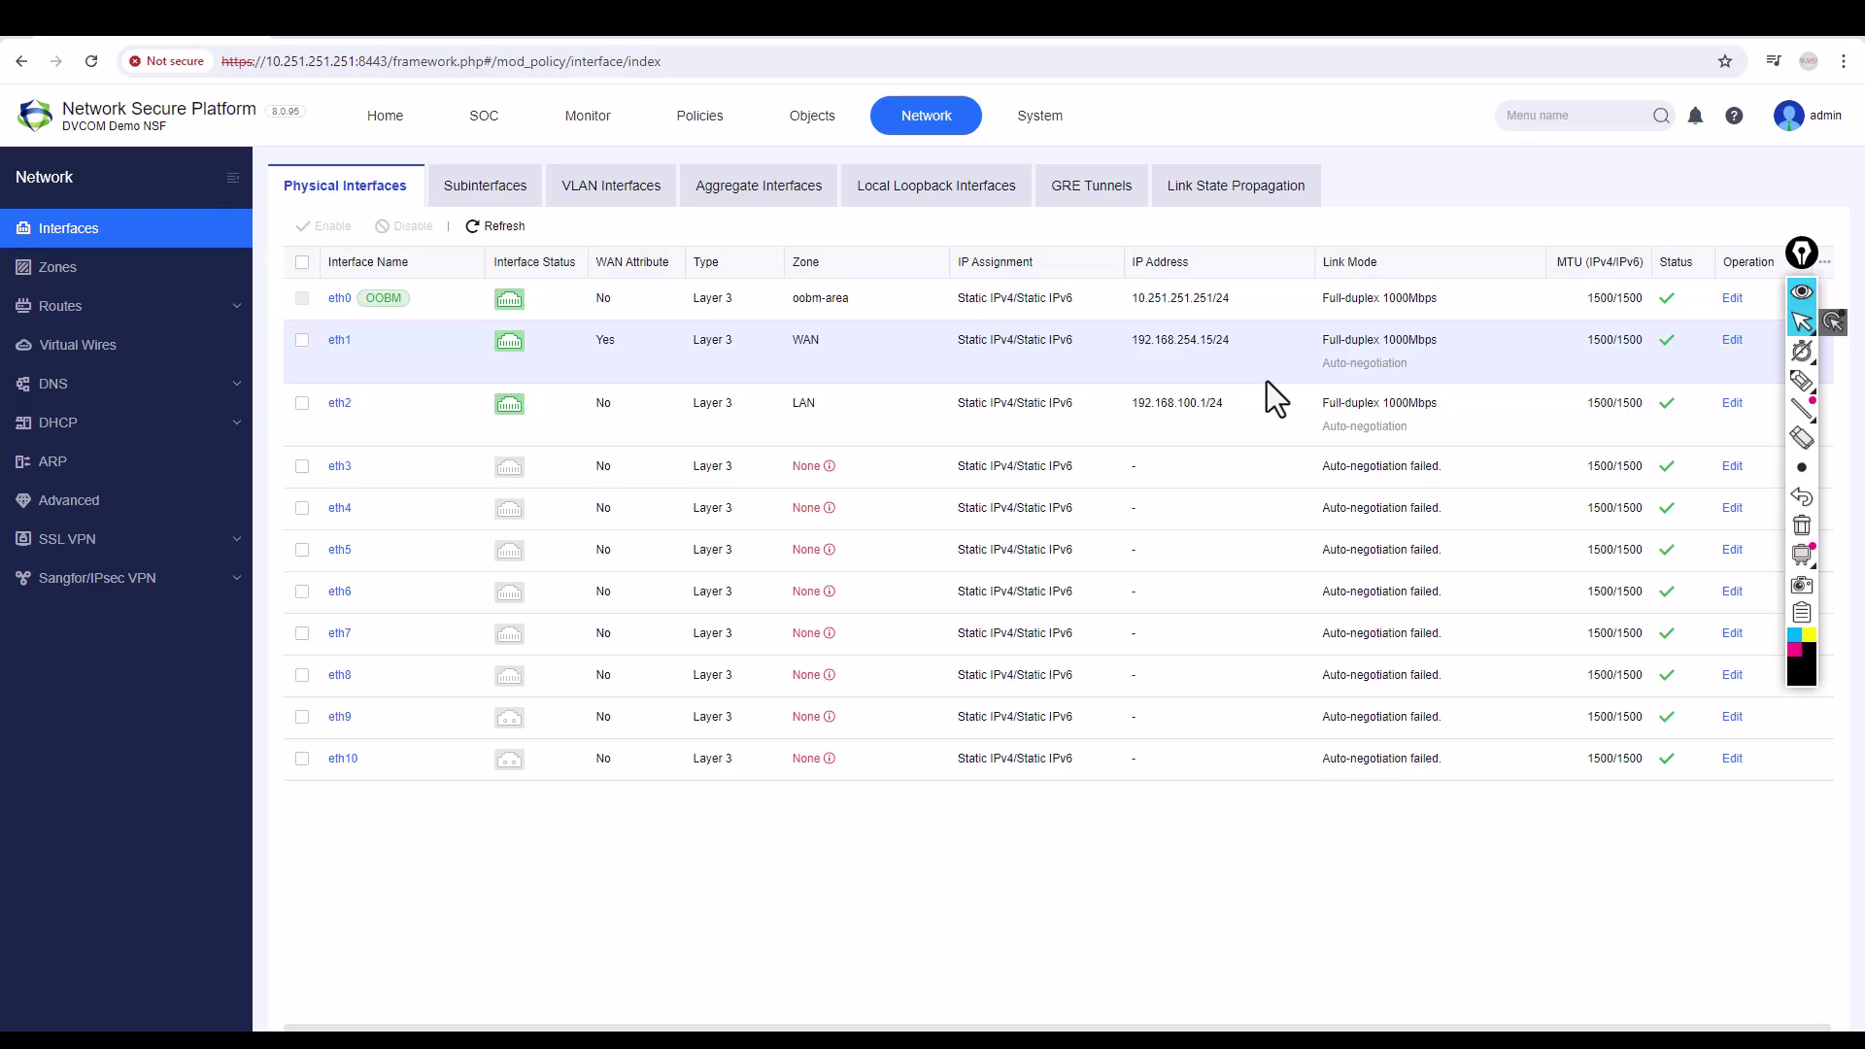
- Log out of the firewall admin session from the top-right admin menu
{"action": "left_click_drag", "start_coordinate": [1805, 255], "coordinate": [1846, 258]}
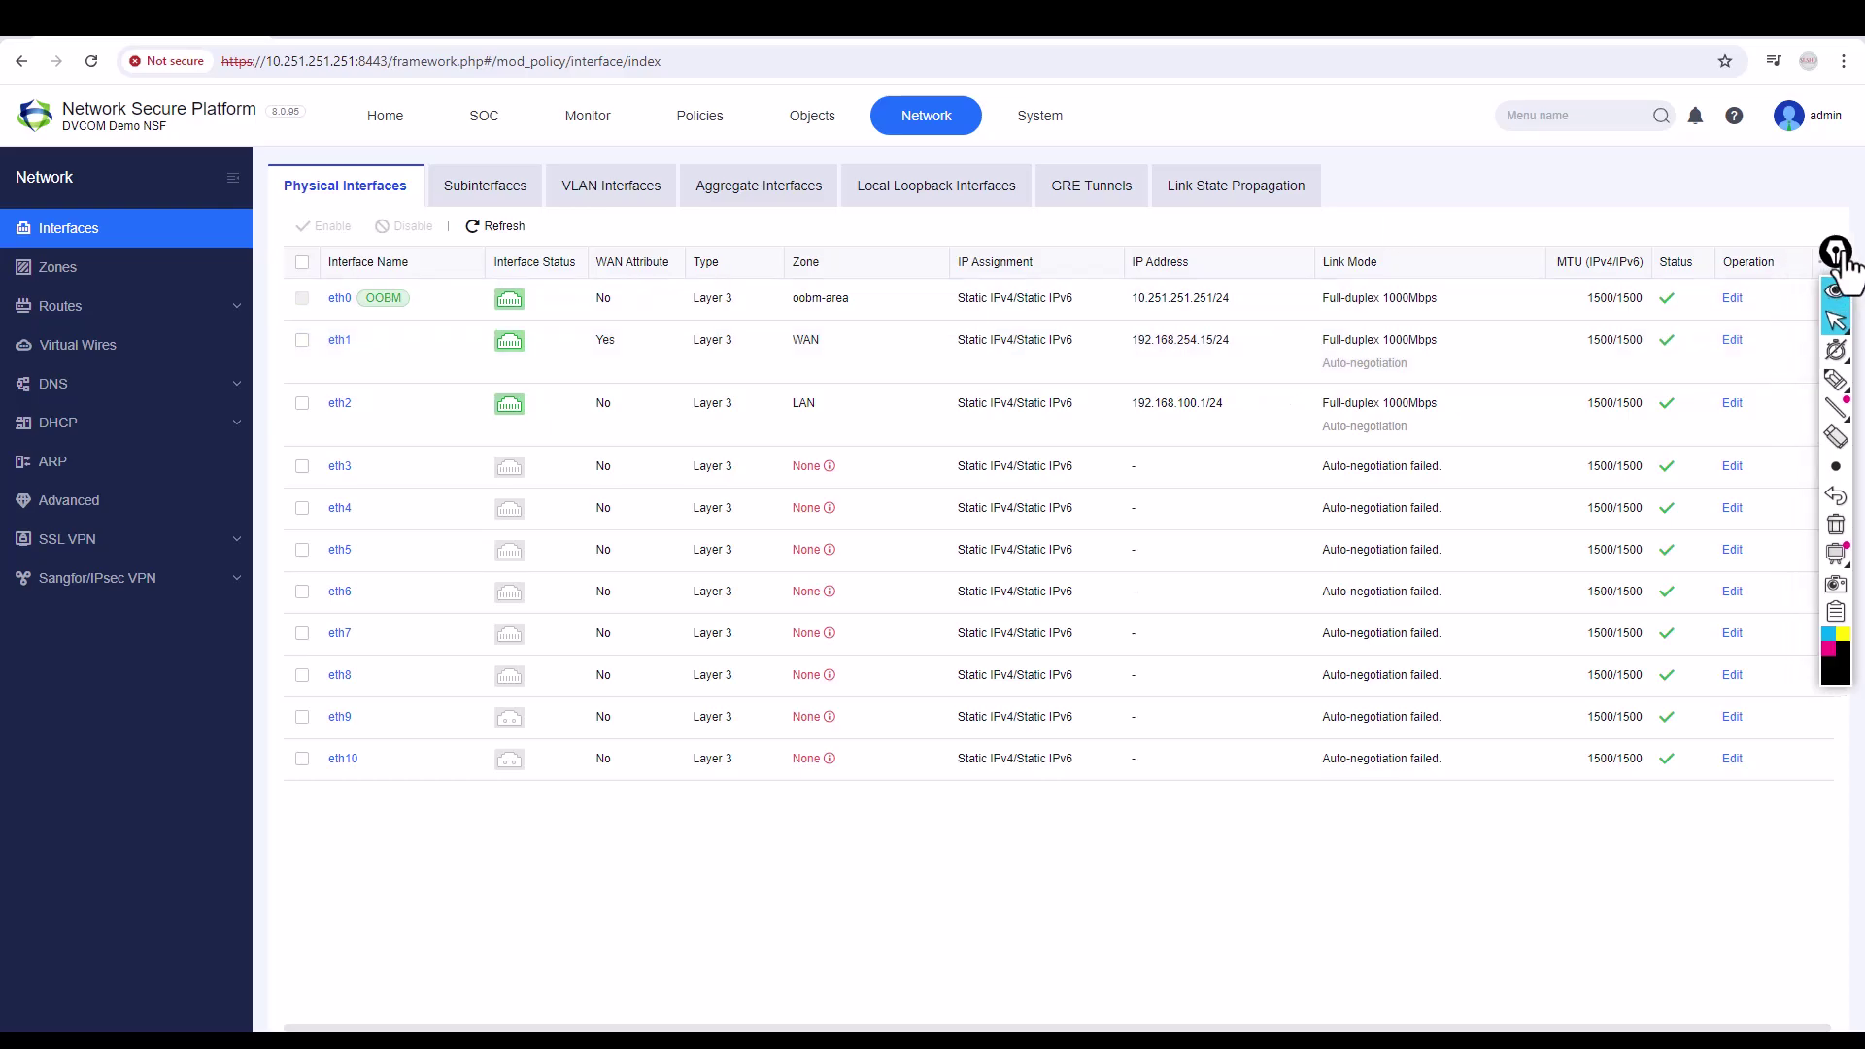
{"action": "mouse_move", "coordinate": [1809, 123]}
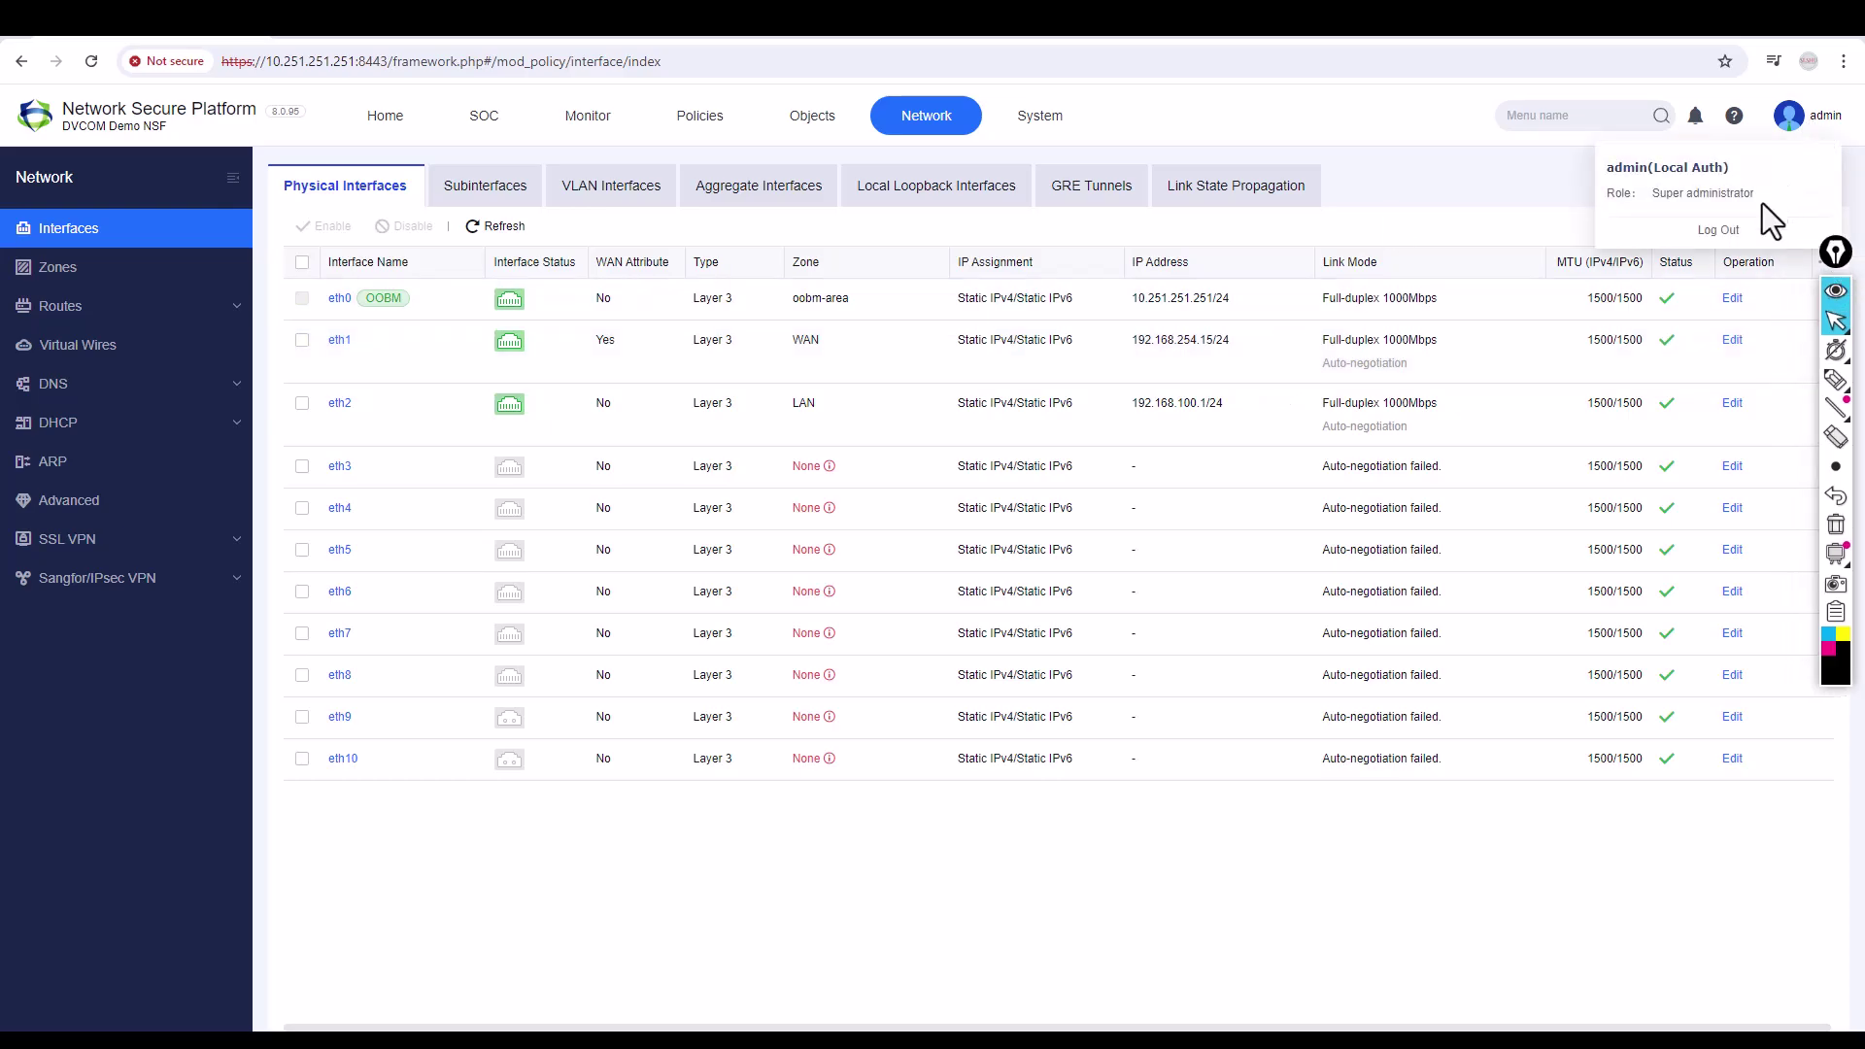
{"action": "left_click", "coordinate": [1743, 229]}
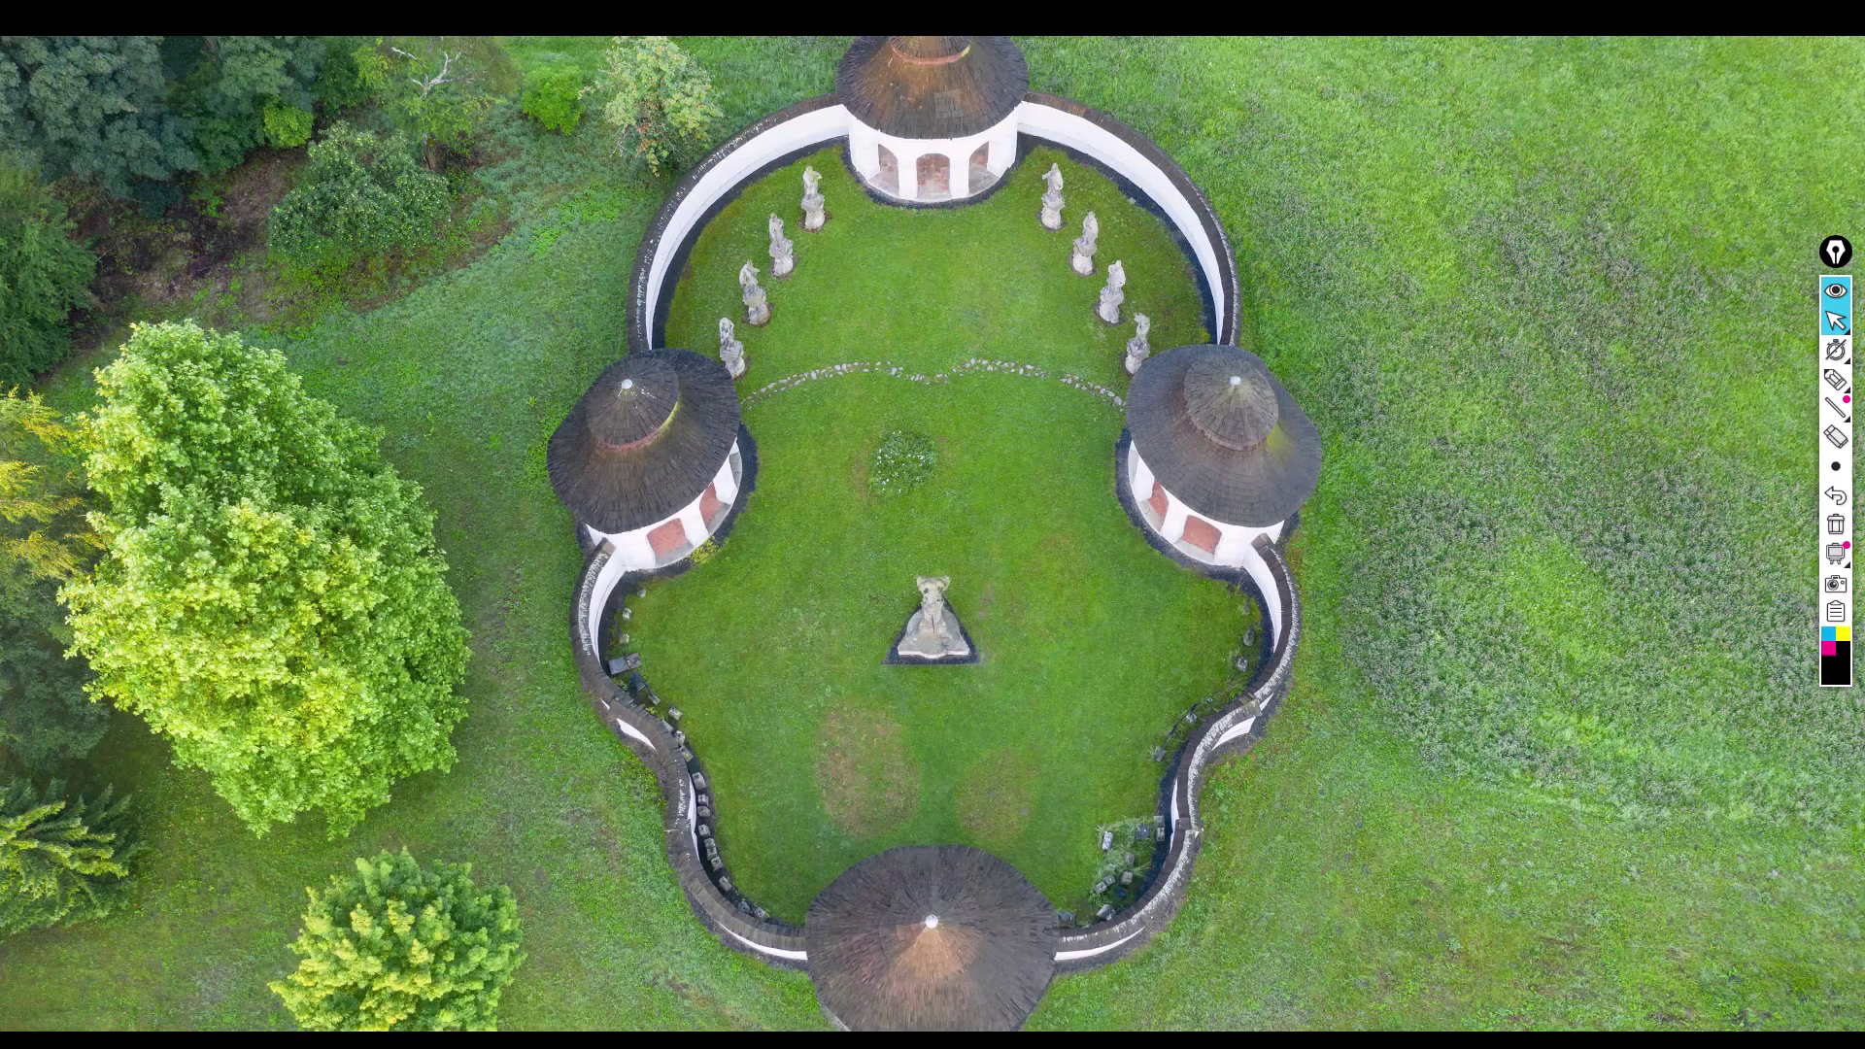
{"action": "mouse_move", "coordinate": [690, 1026]}
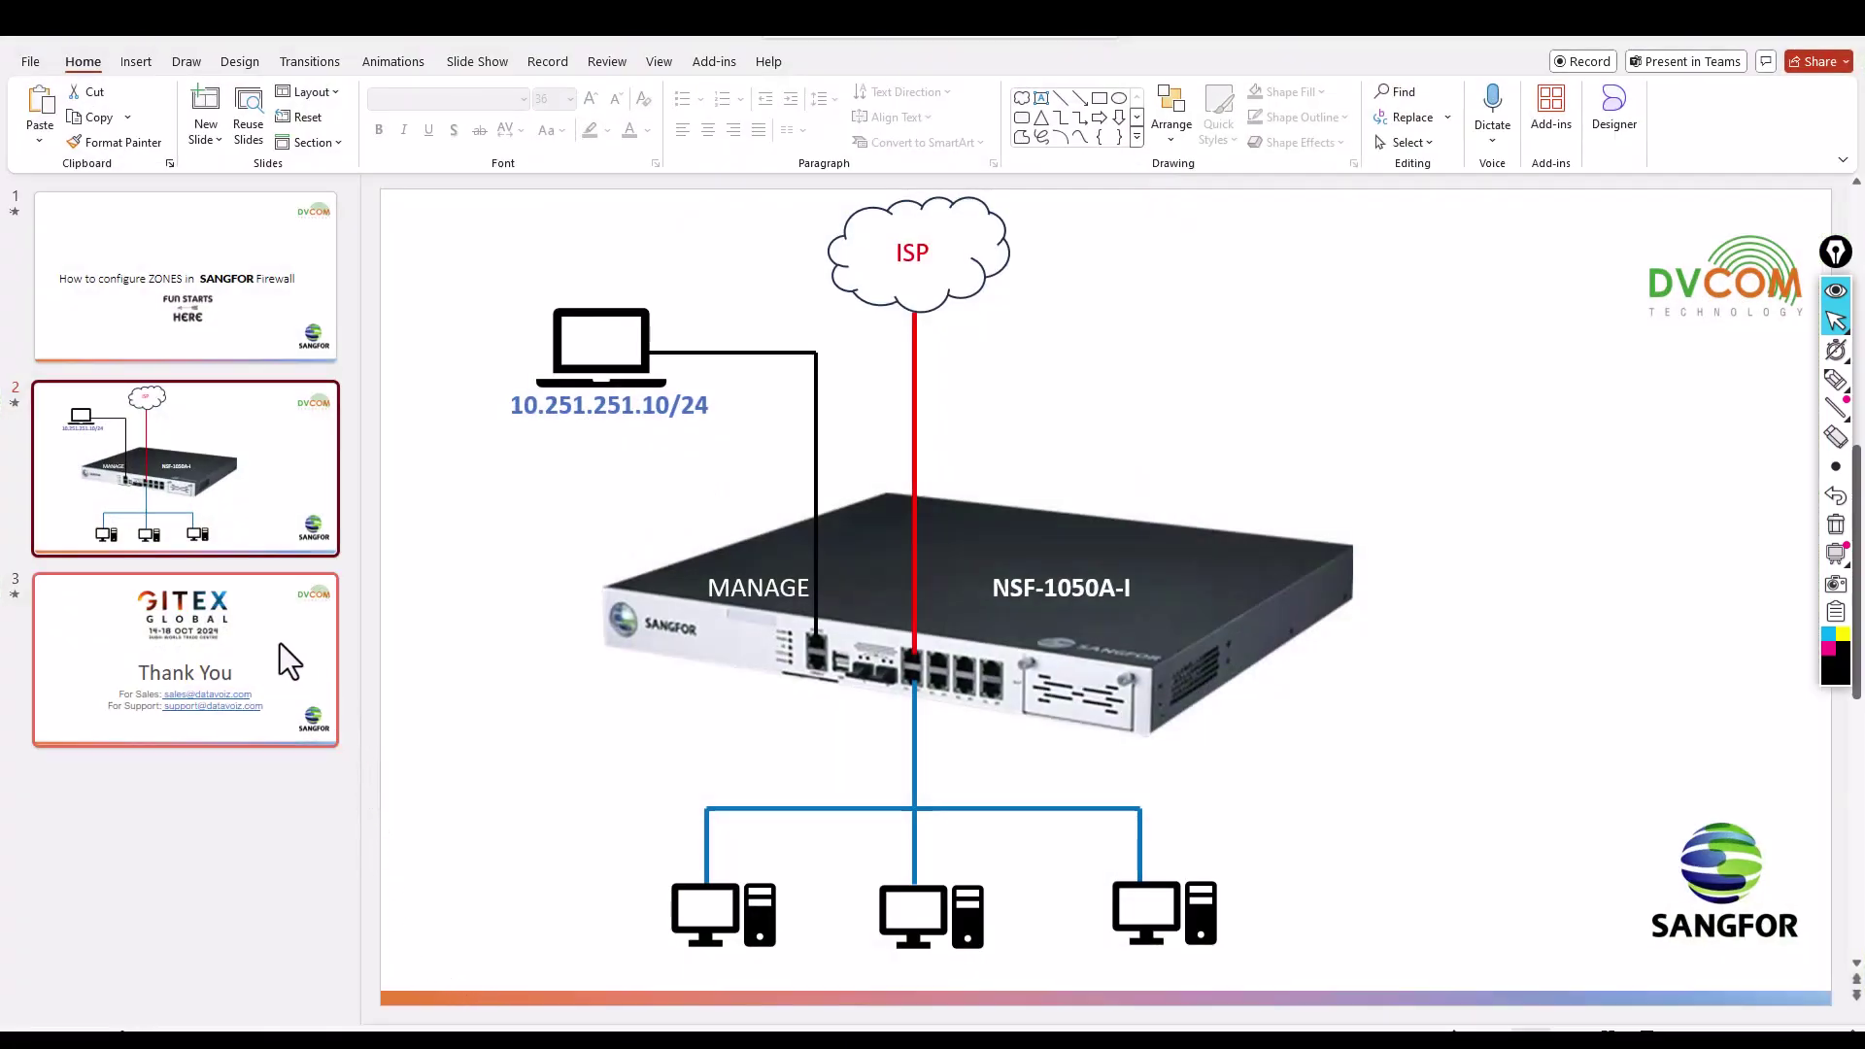
- Select slide 3 and present the Thank You slide full screen from the current slide
{"action": "left_click", "coordinate": [279, 641]}
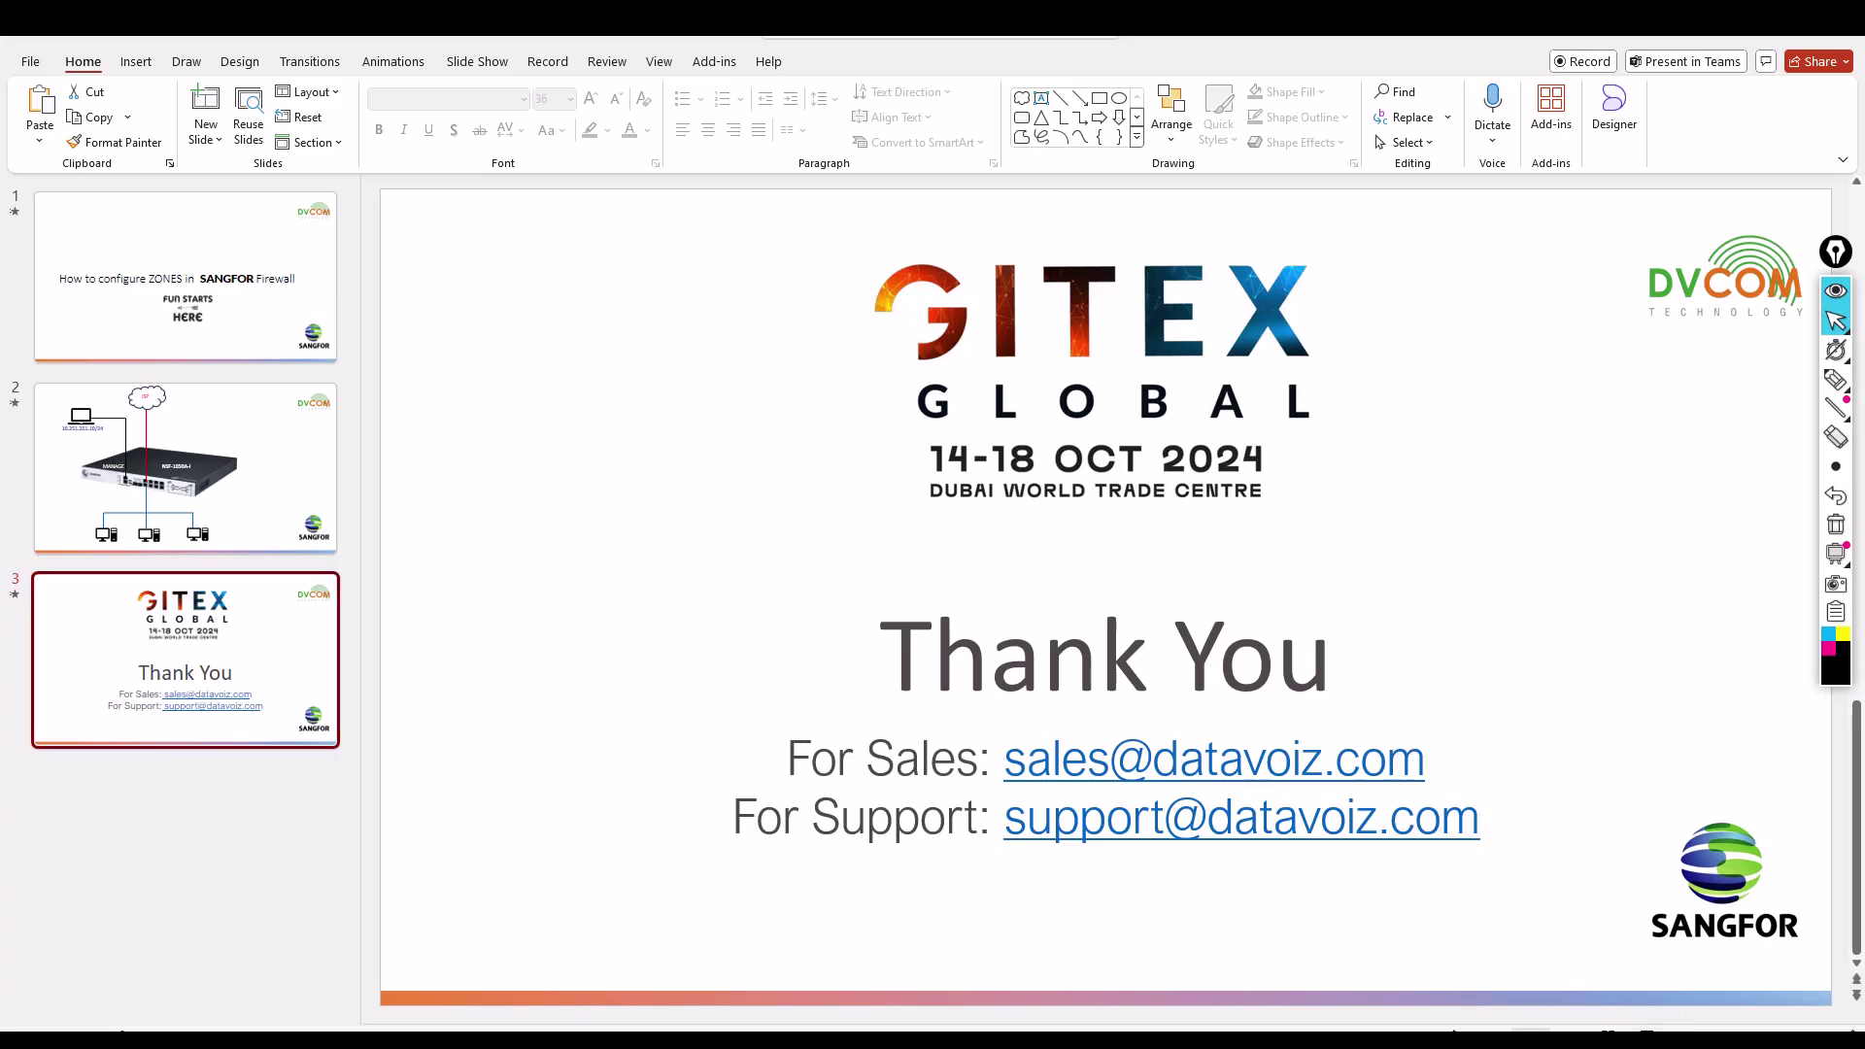
{"action": "left_click", "coordinate": [1646, 1030]}
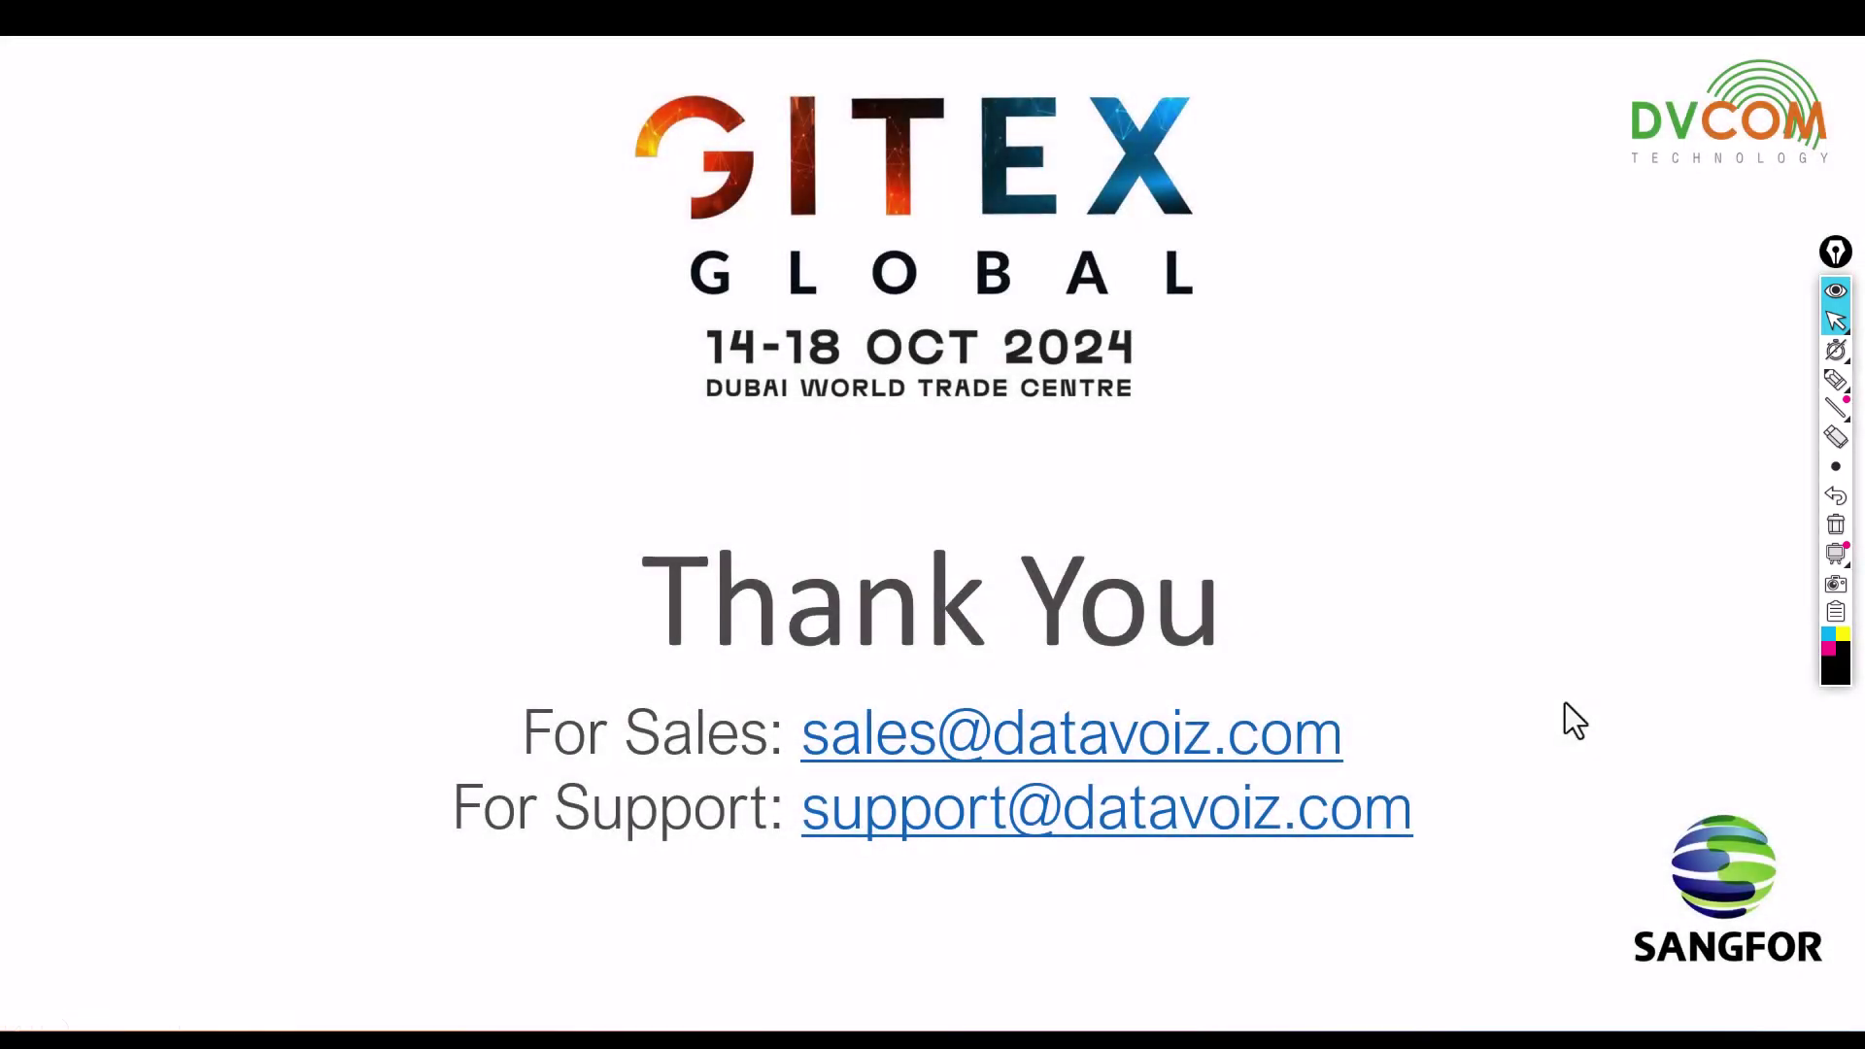